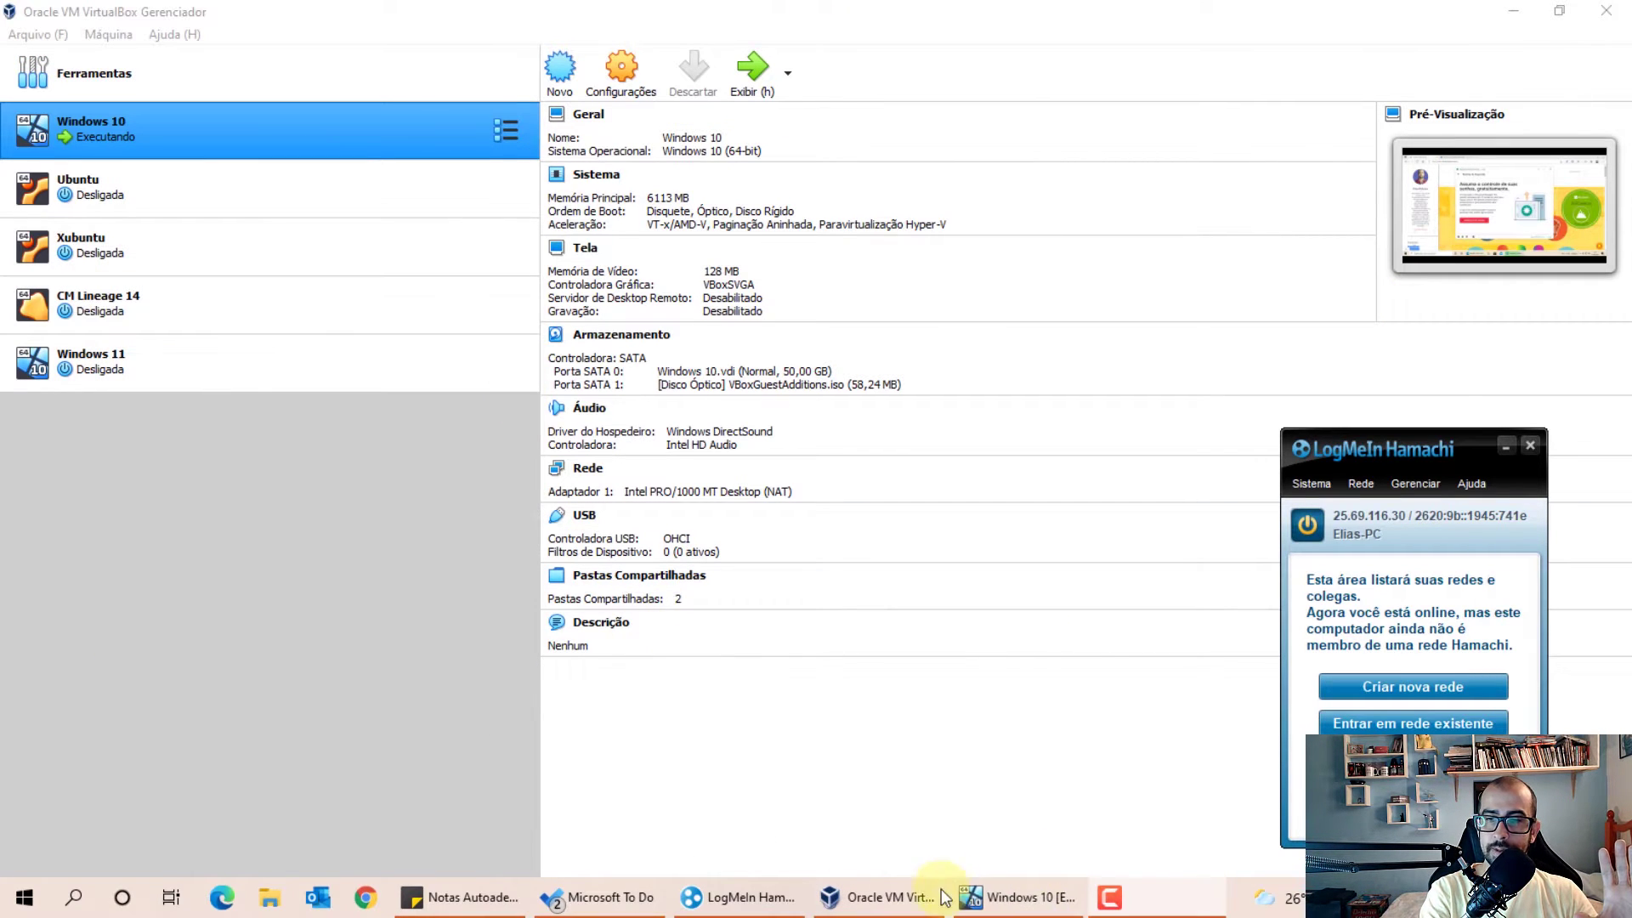
Bring the Windows 10 VM to full screen and download the Hamachi for Windows installer hamachi.msi
click(1015, 896)
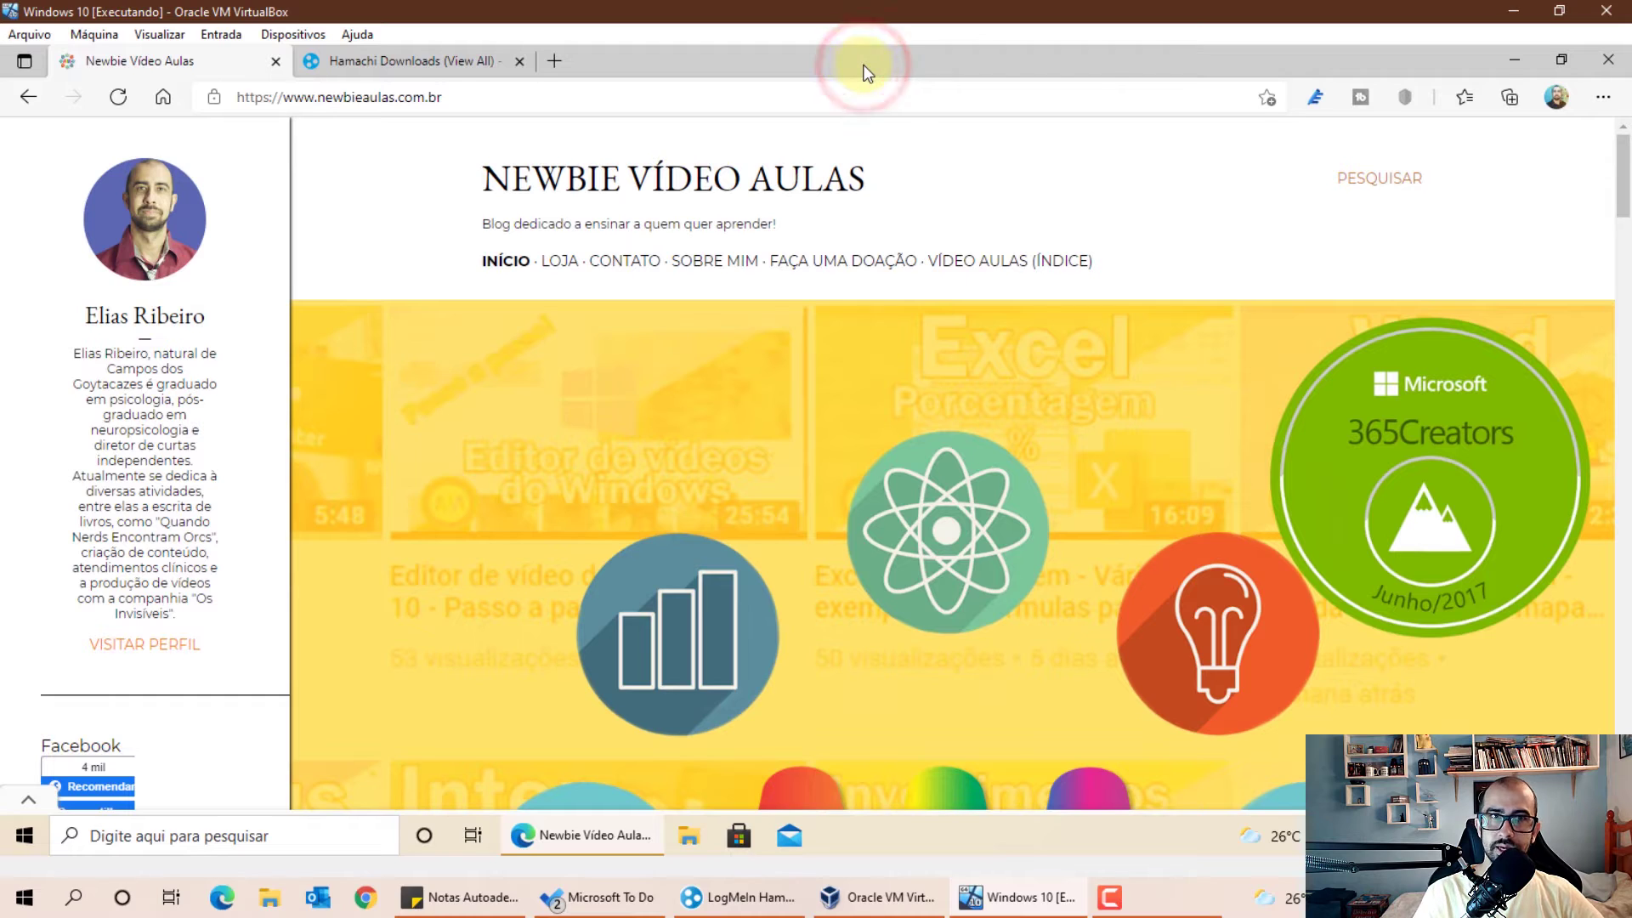
key(ctrl+f)
click(388, 17)
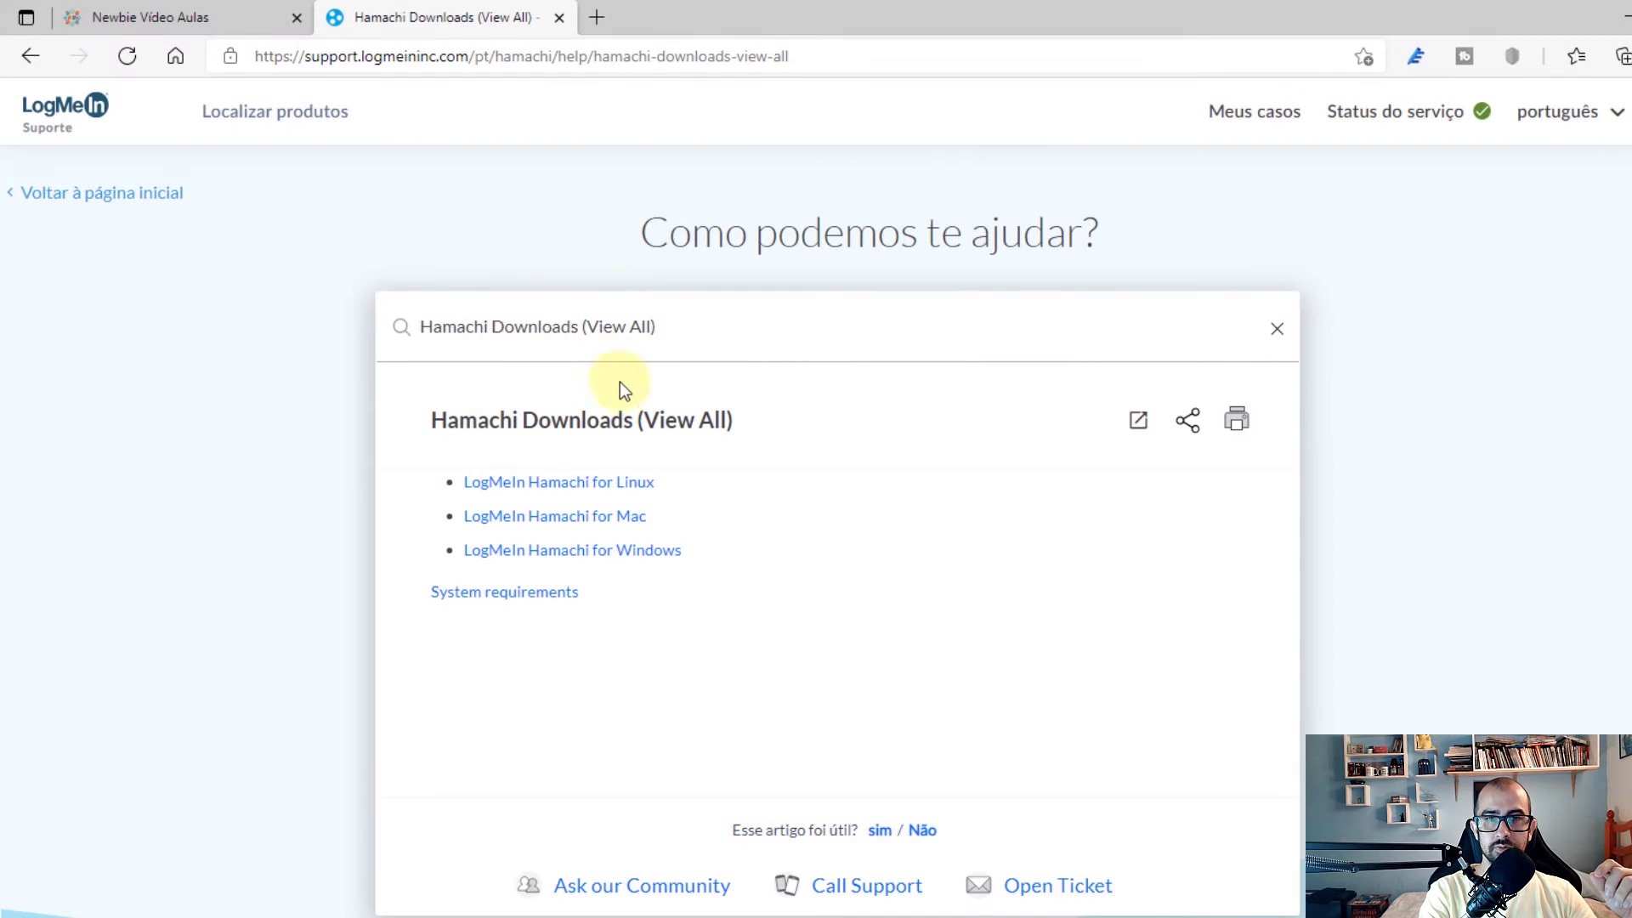
click(626, 564)
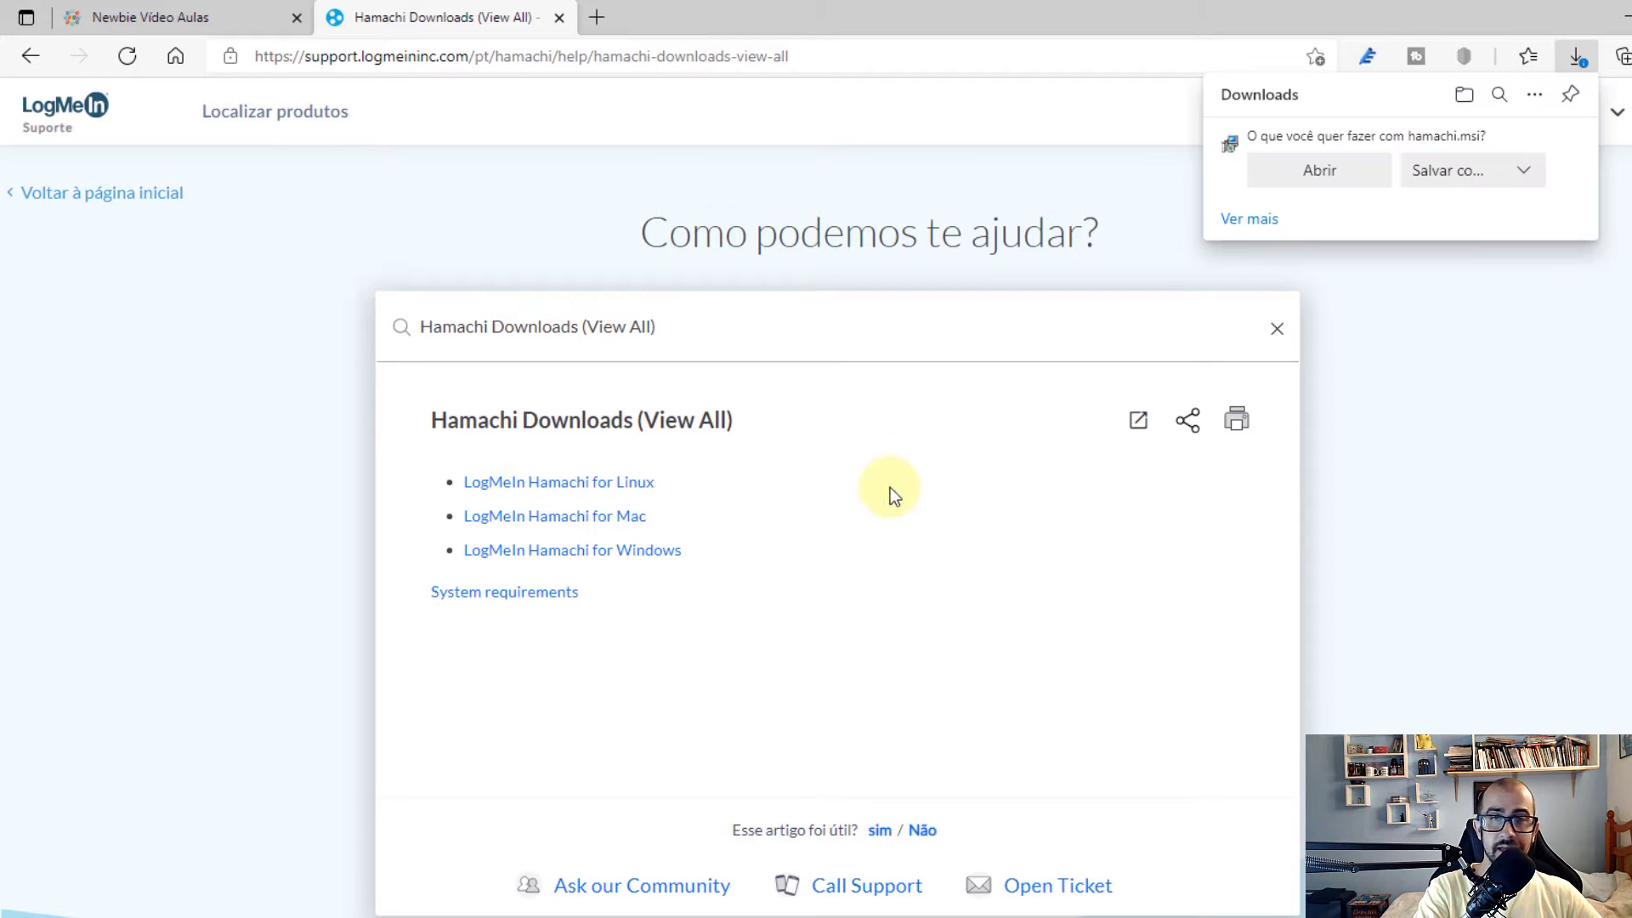
Save hamachi.msi into the Downloads folder with Salvar como and launch it
click(1461, 171)
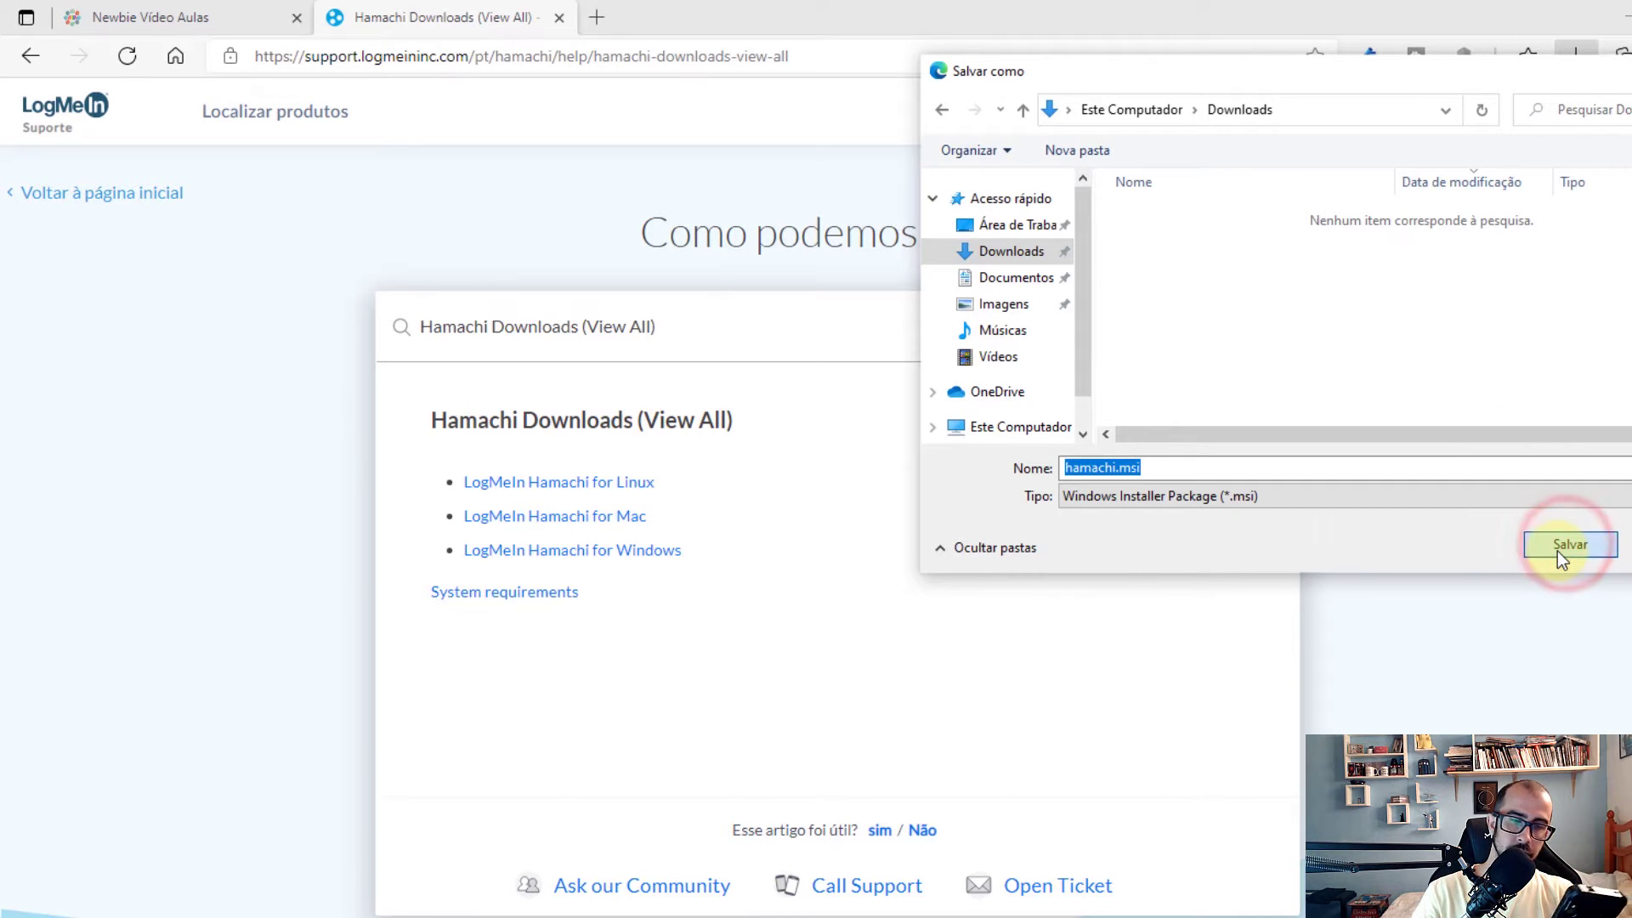
click(1558, 551)
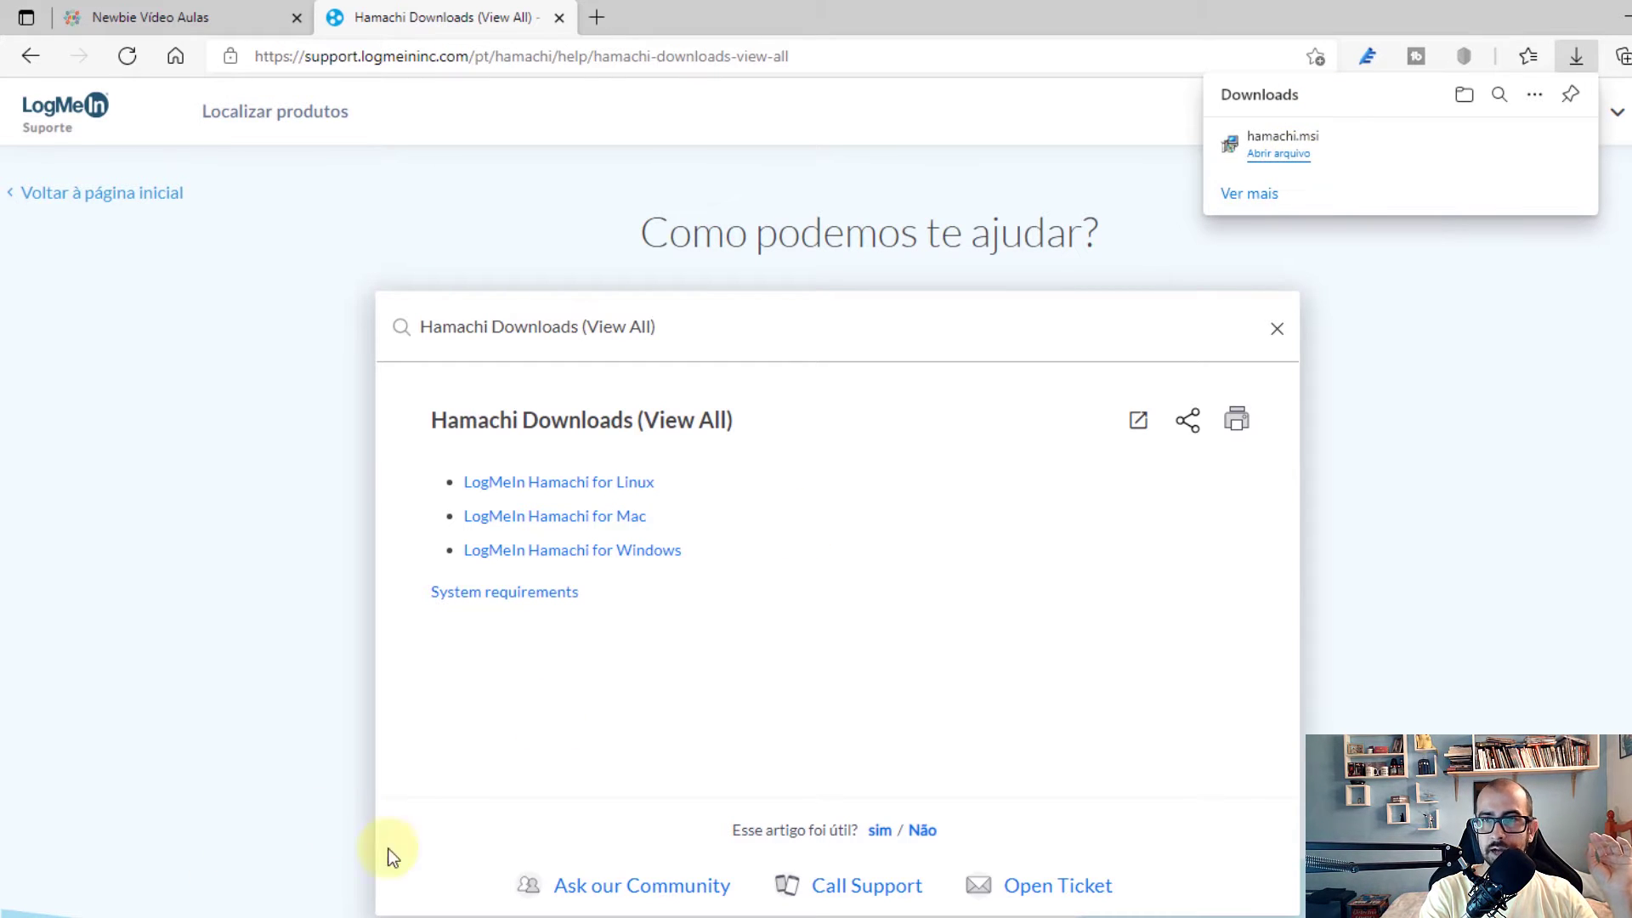
click(1286, 155)
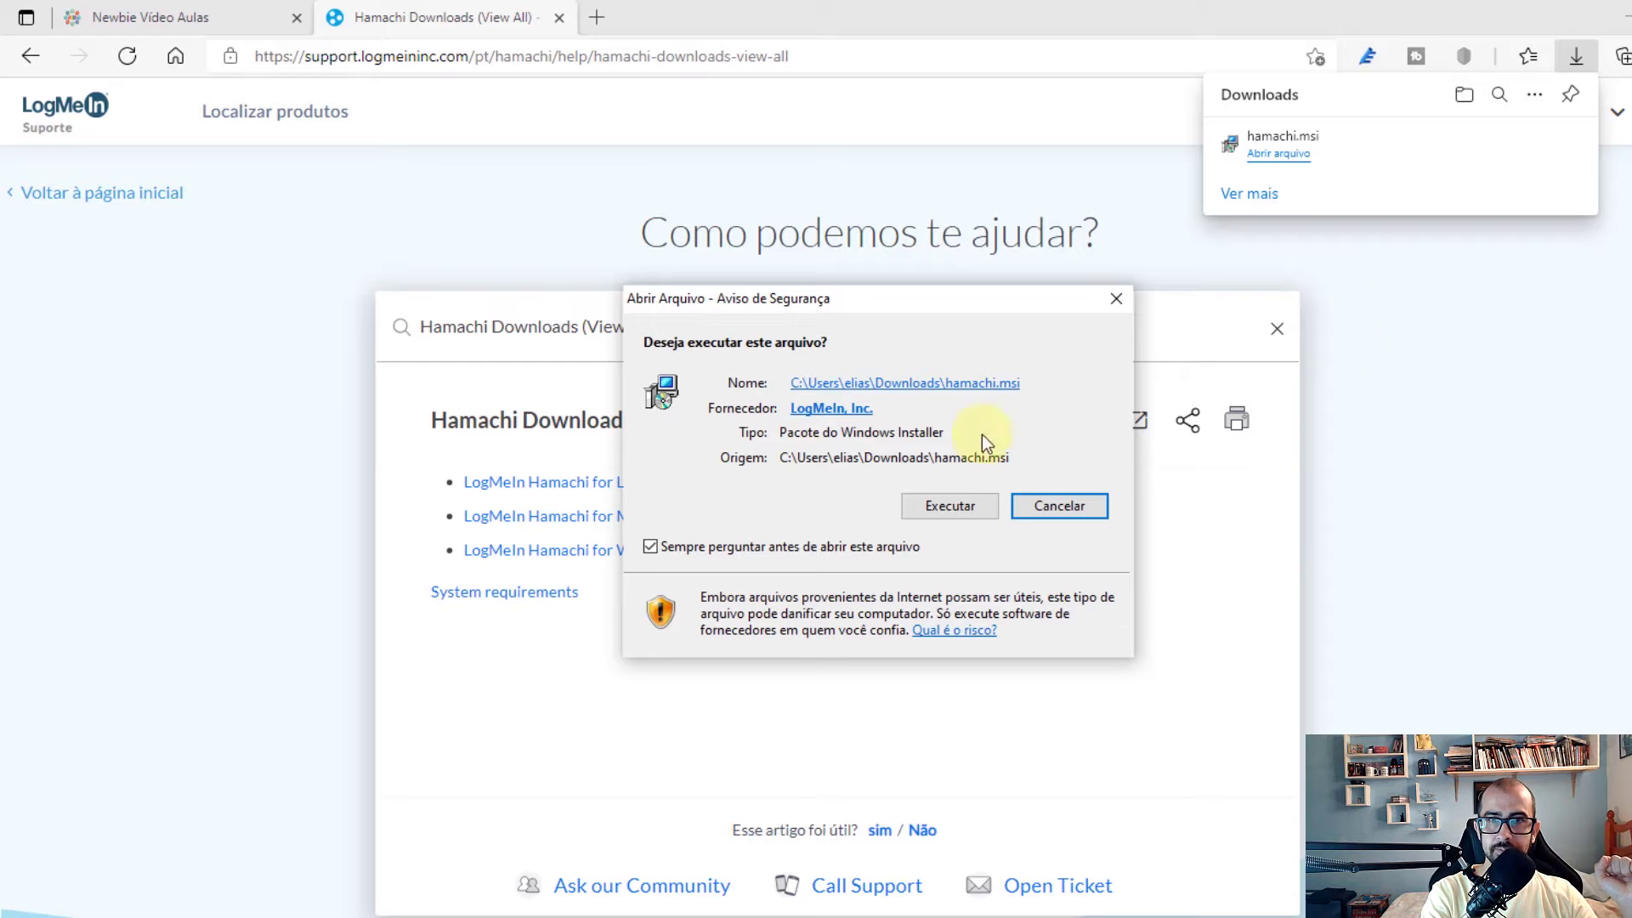
Run the installer despite the warning and keep Portuguese (Brazilian) as the setup language
click(959, 502)
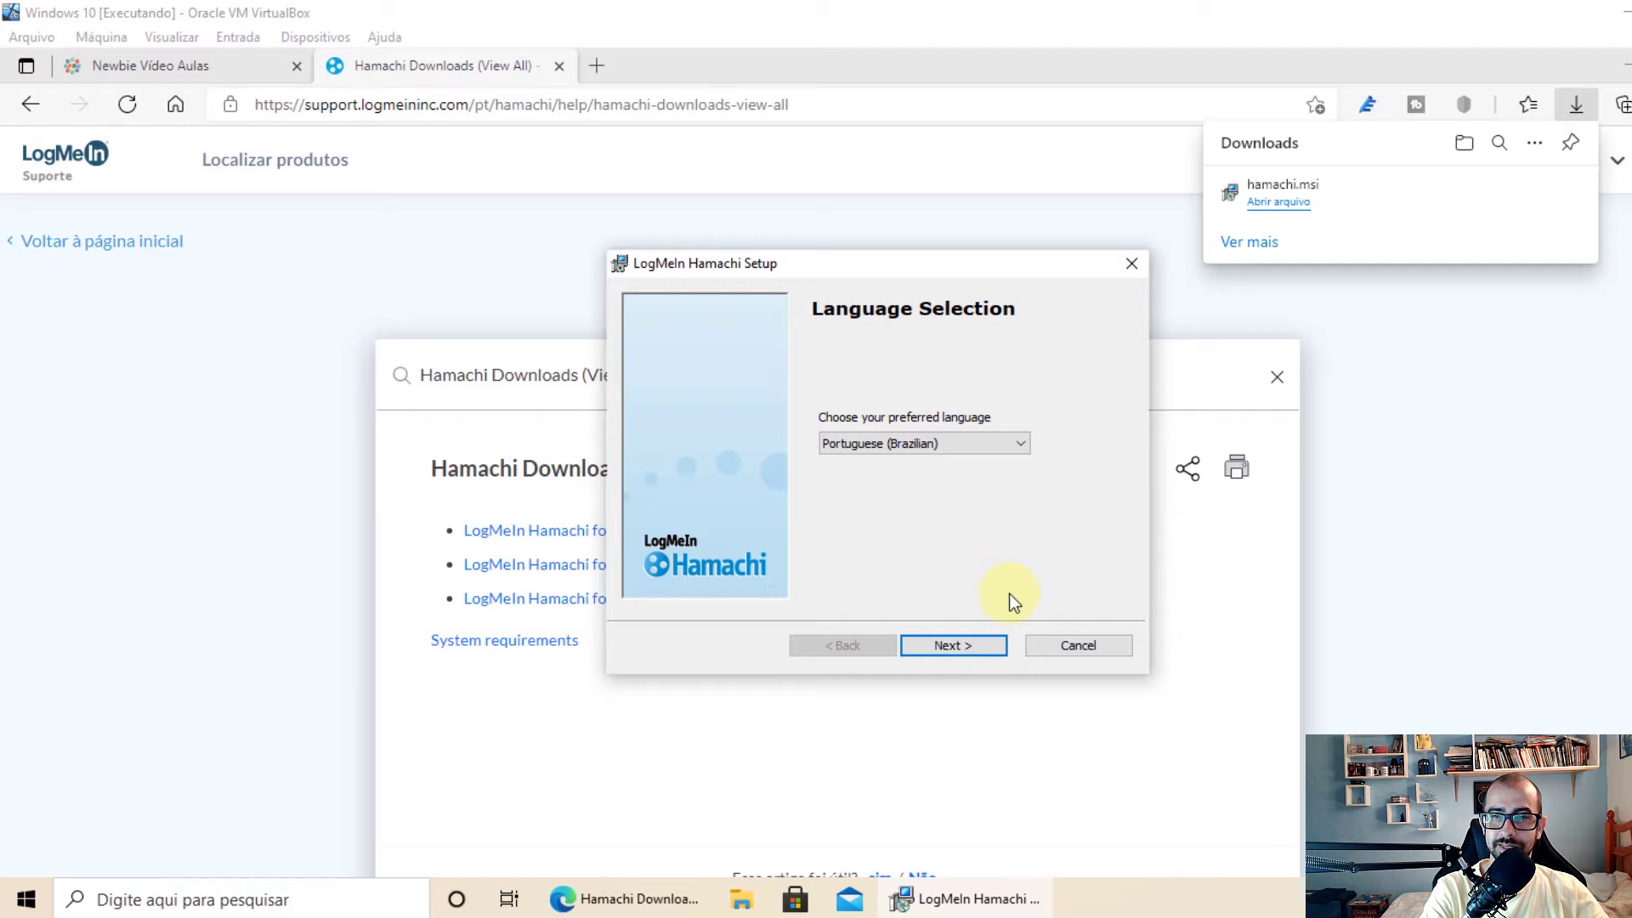
click(1019, 443)
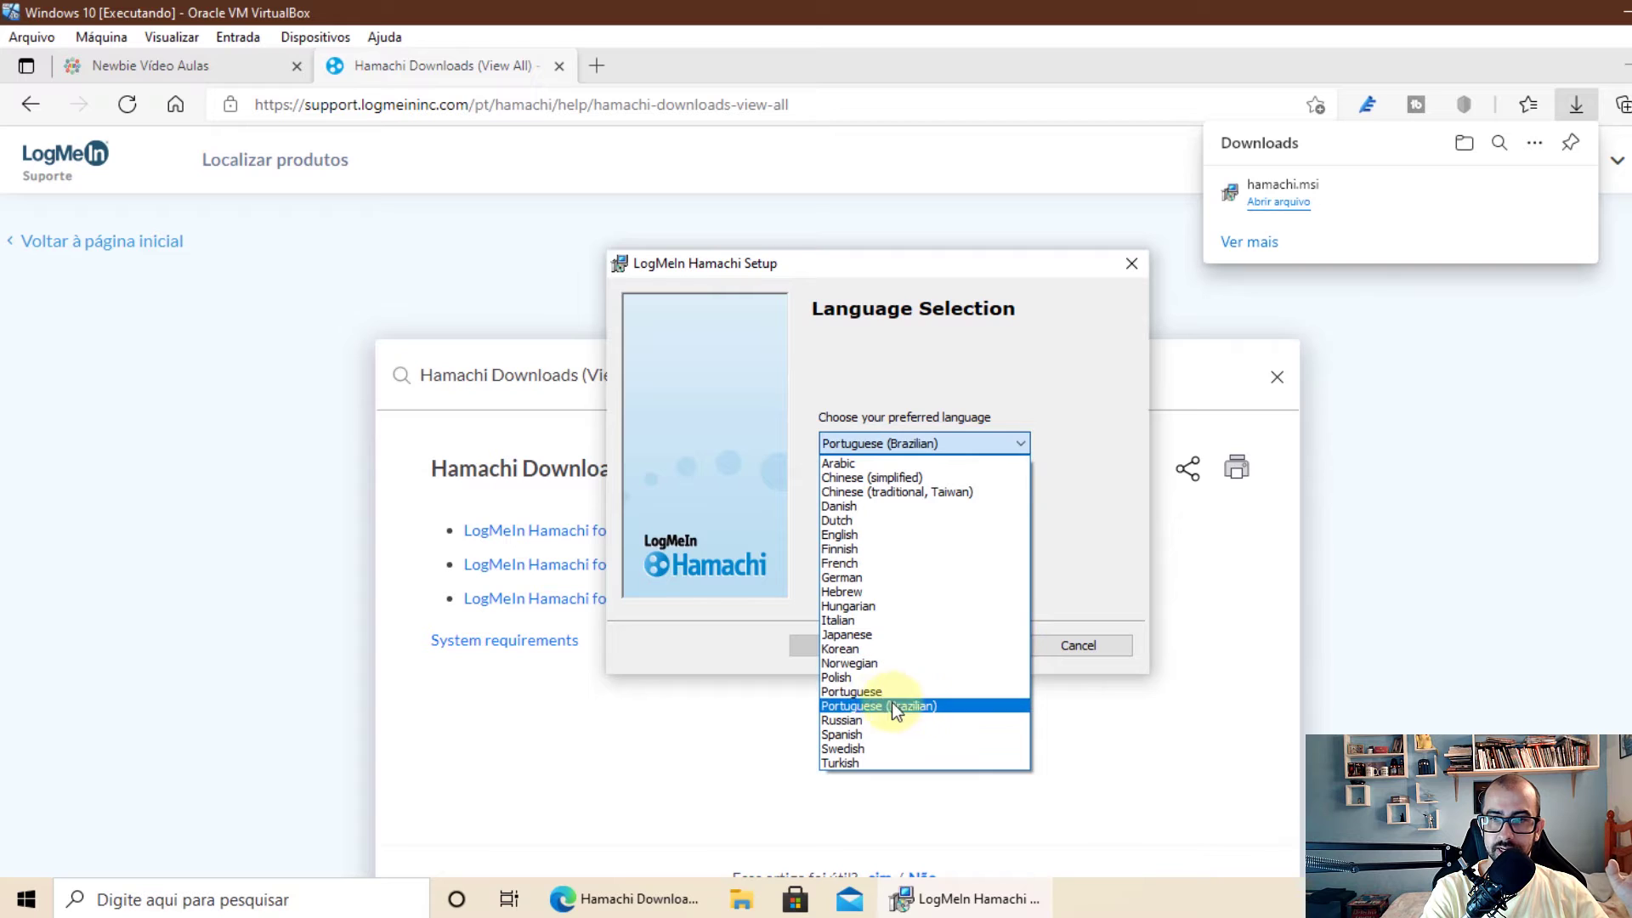
click(1093, 459)
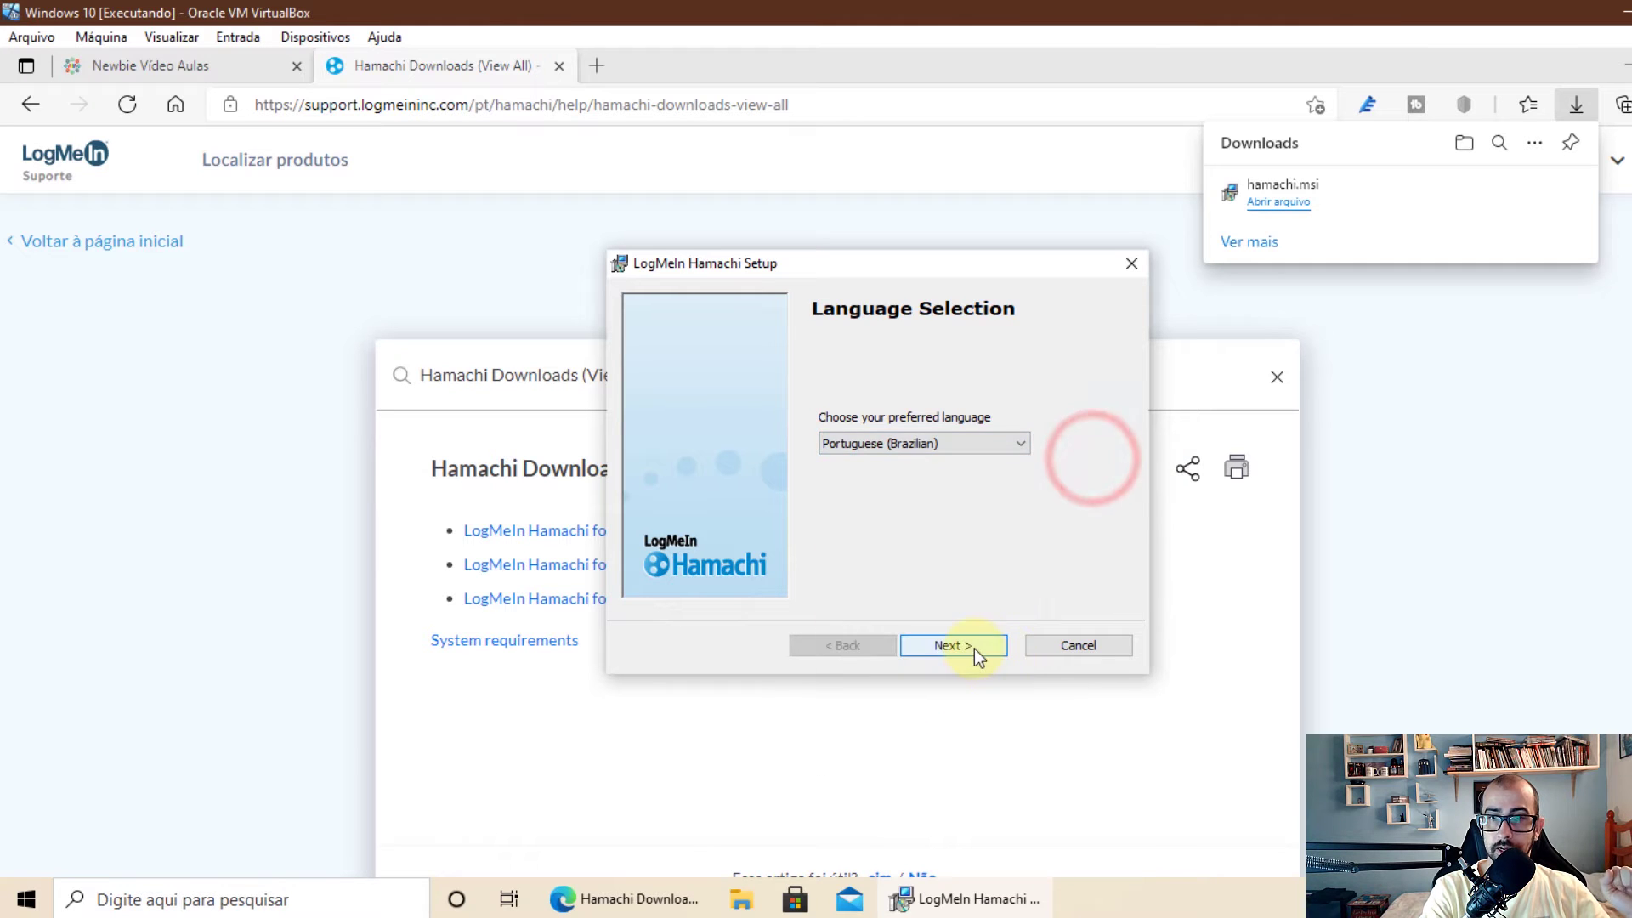
click(974, 650)
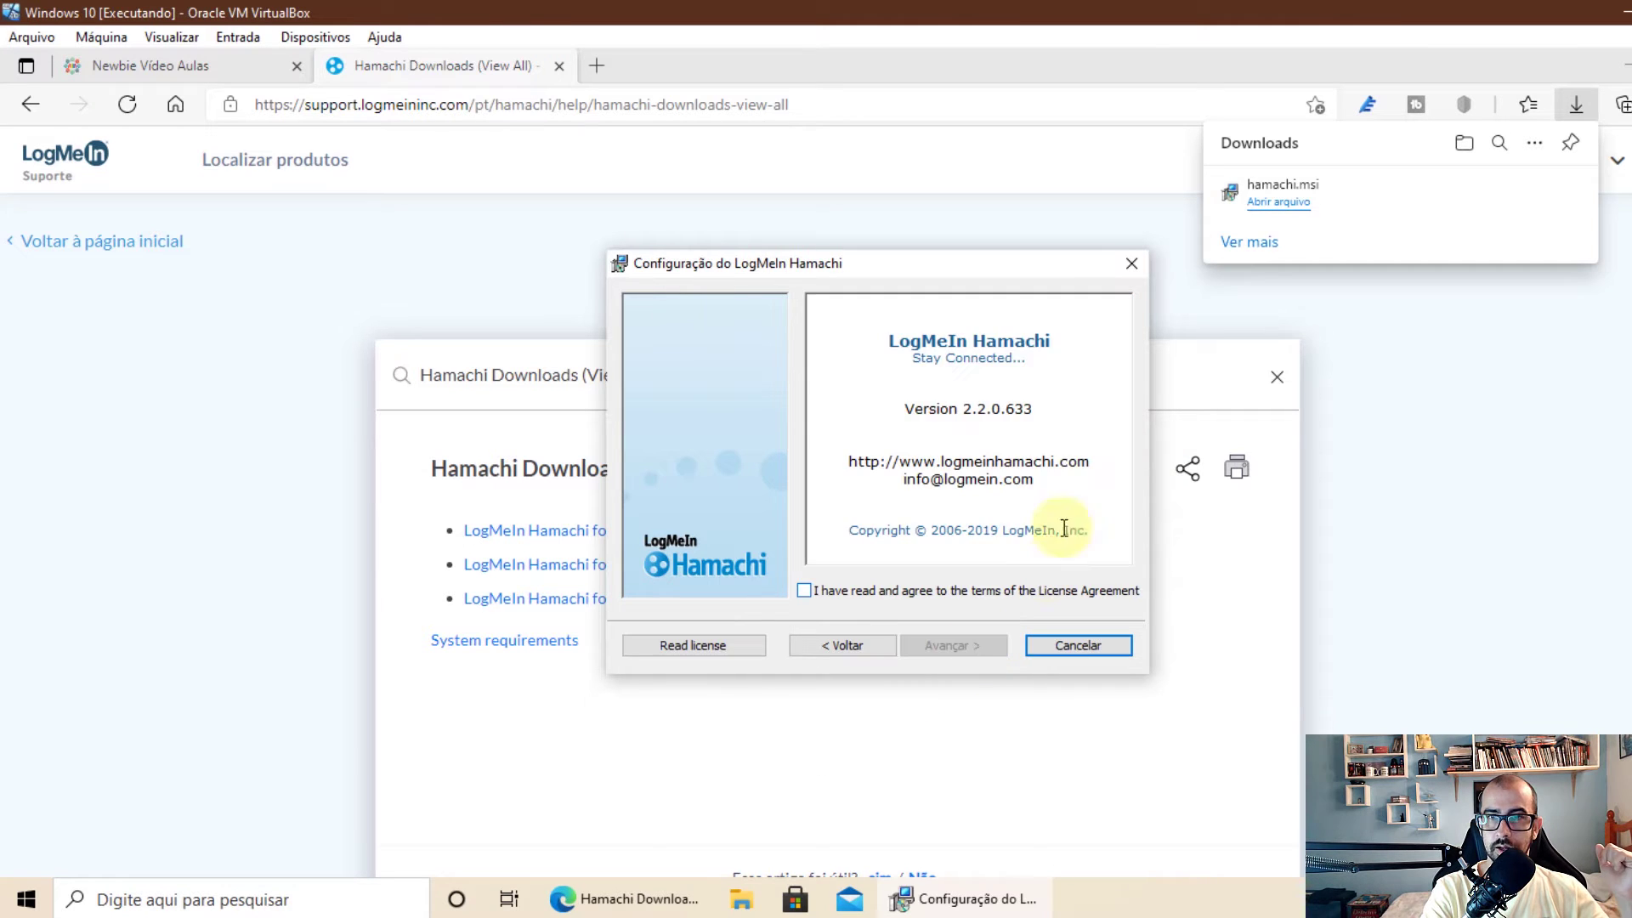
Accept the license, add a desktop shortcut, and install without LastPass
click(804, 591)
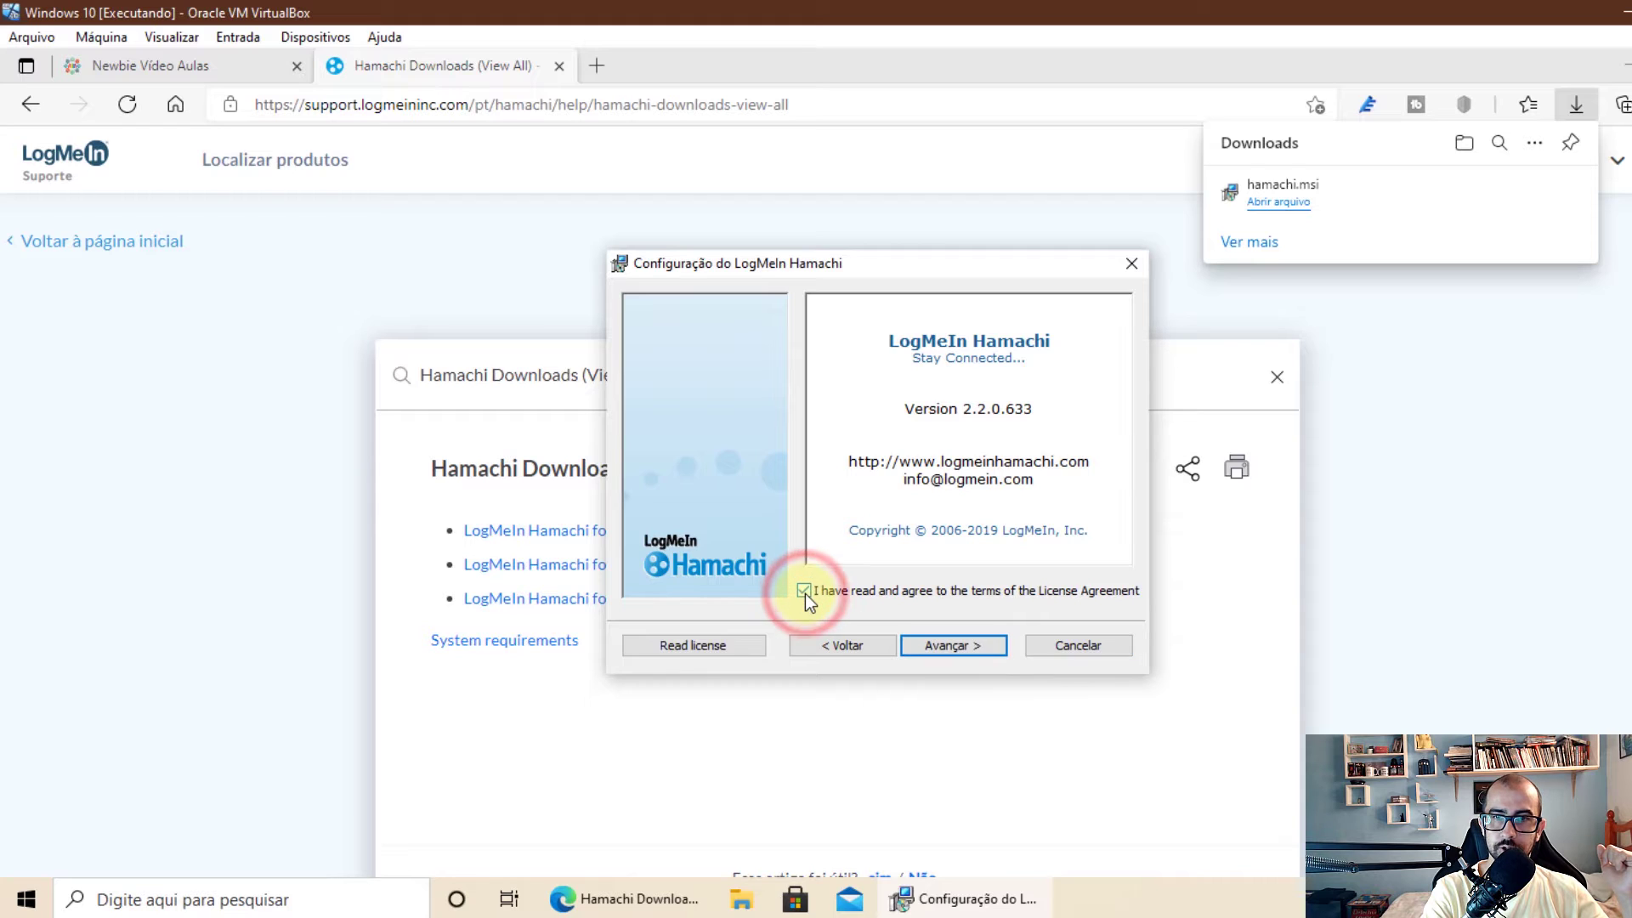
click(988, 649)
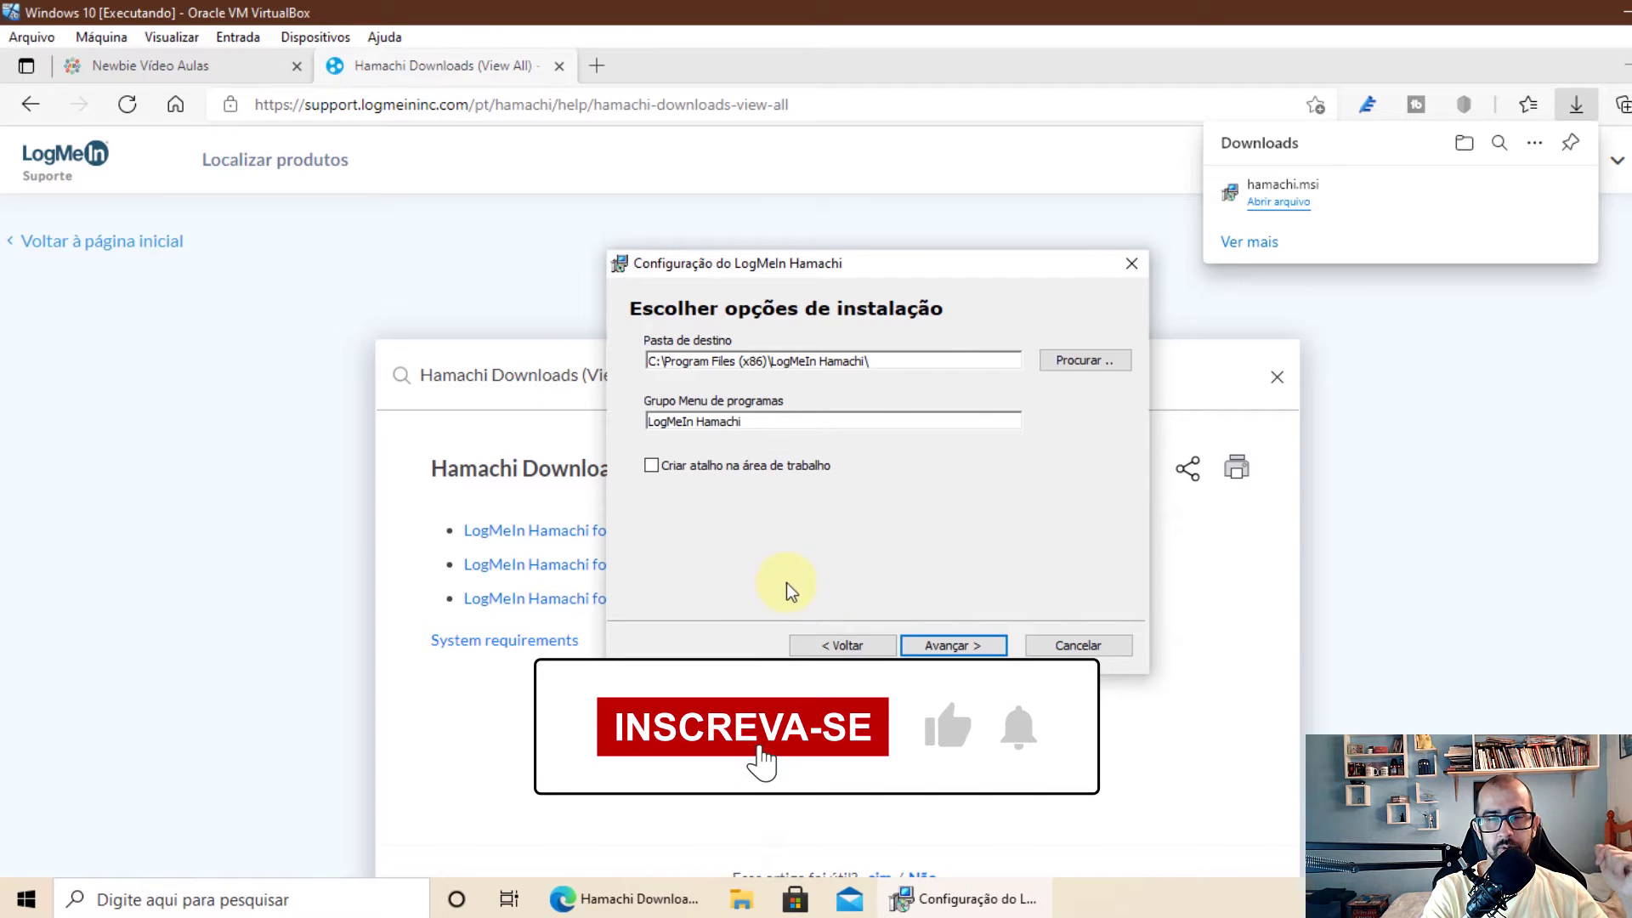
click(651, 467)
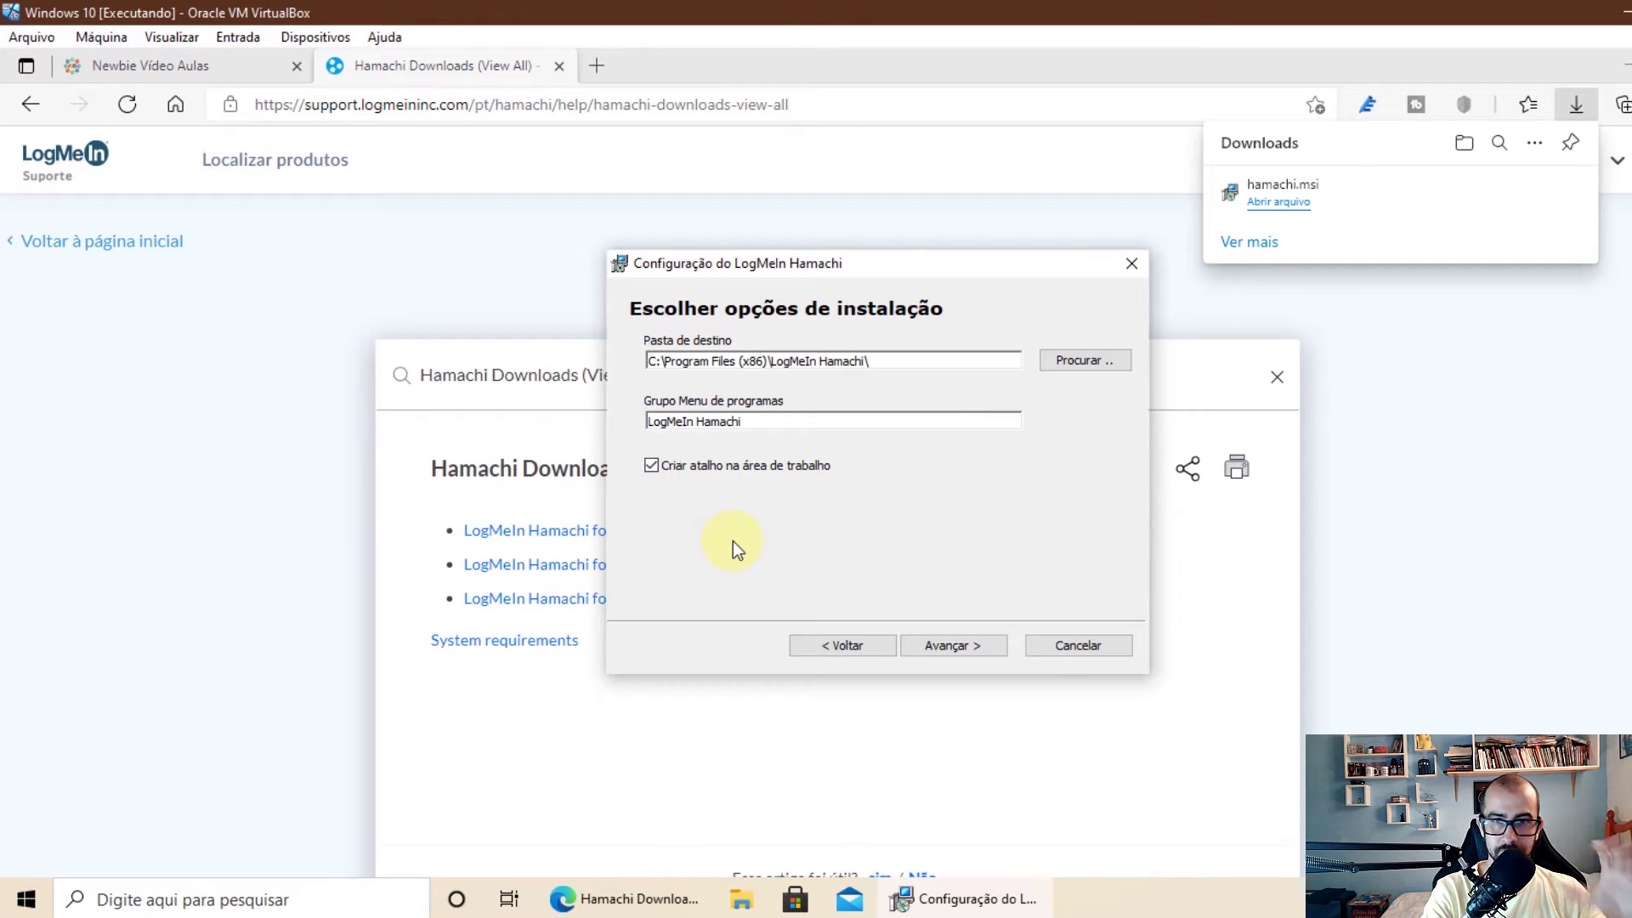
click(981, 648)
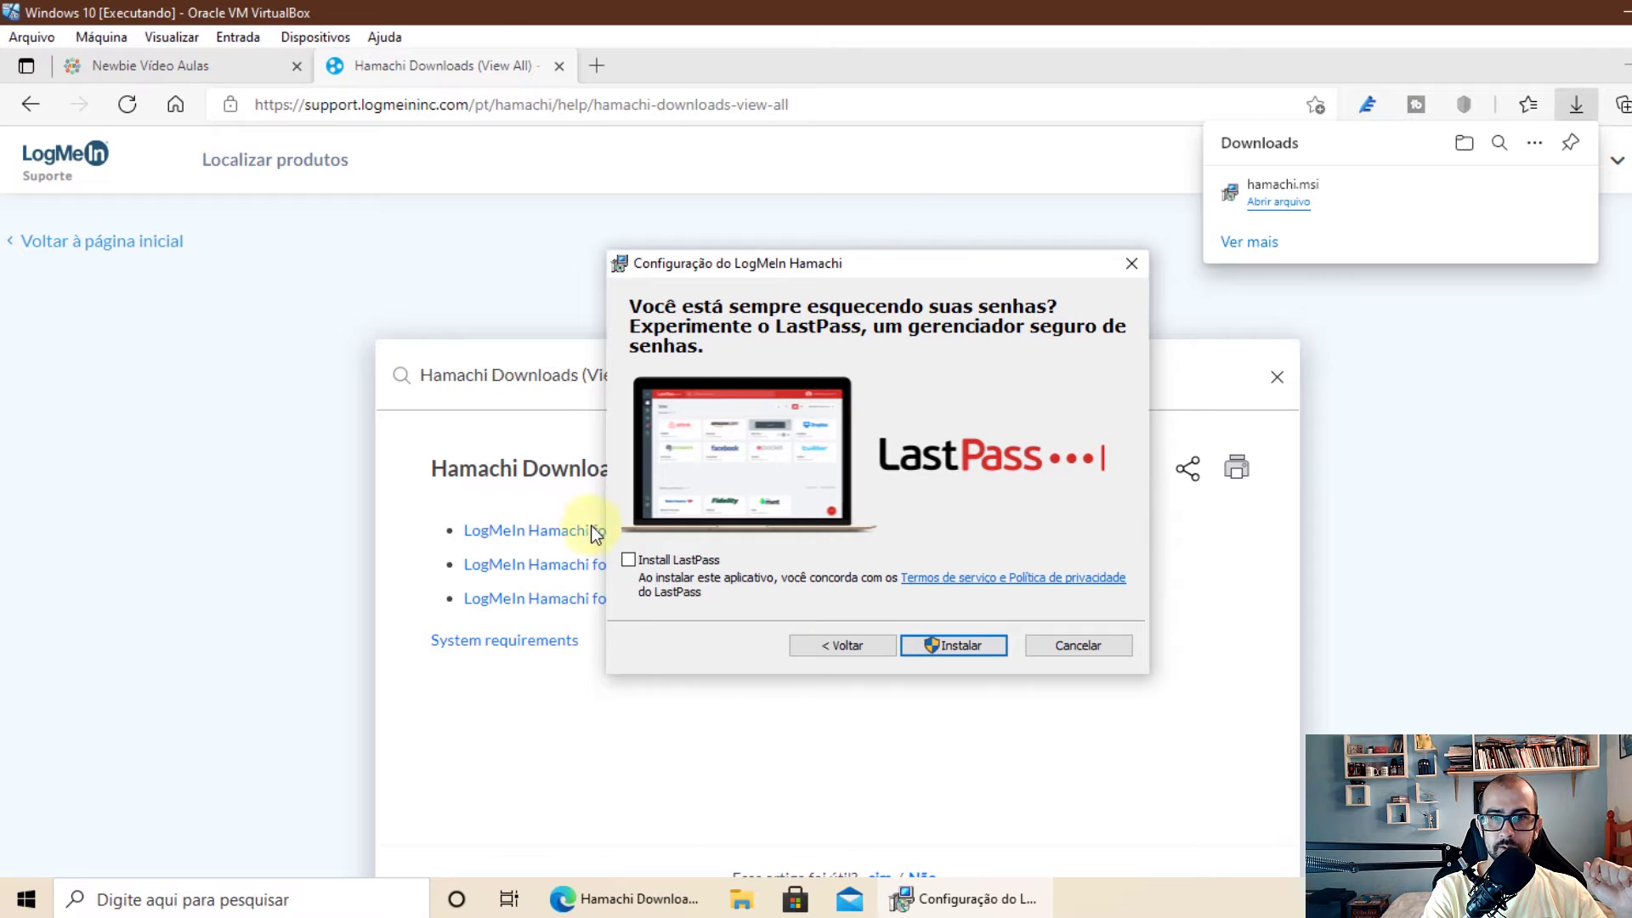
click(977, 645)
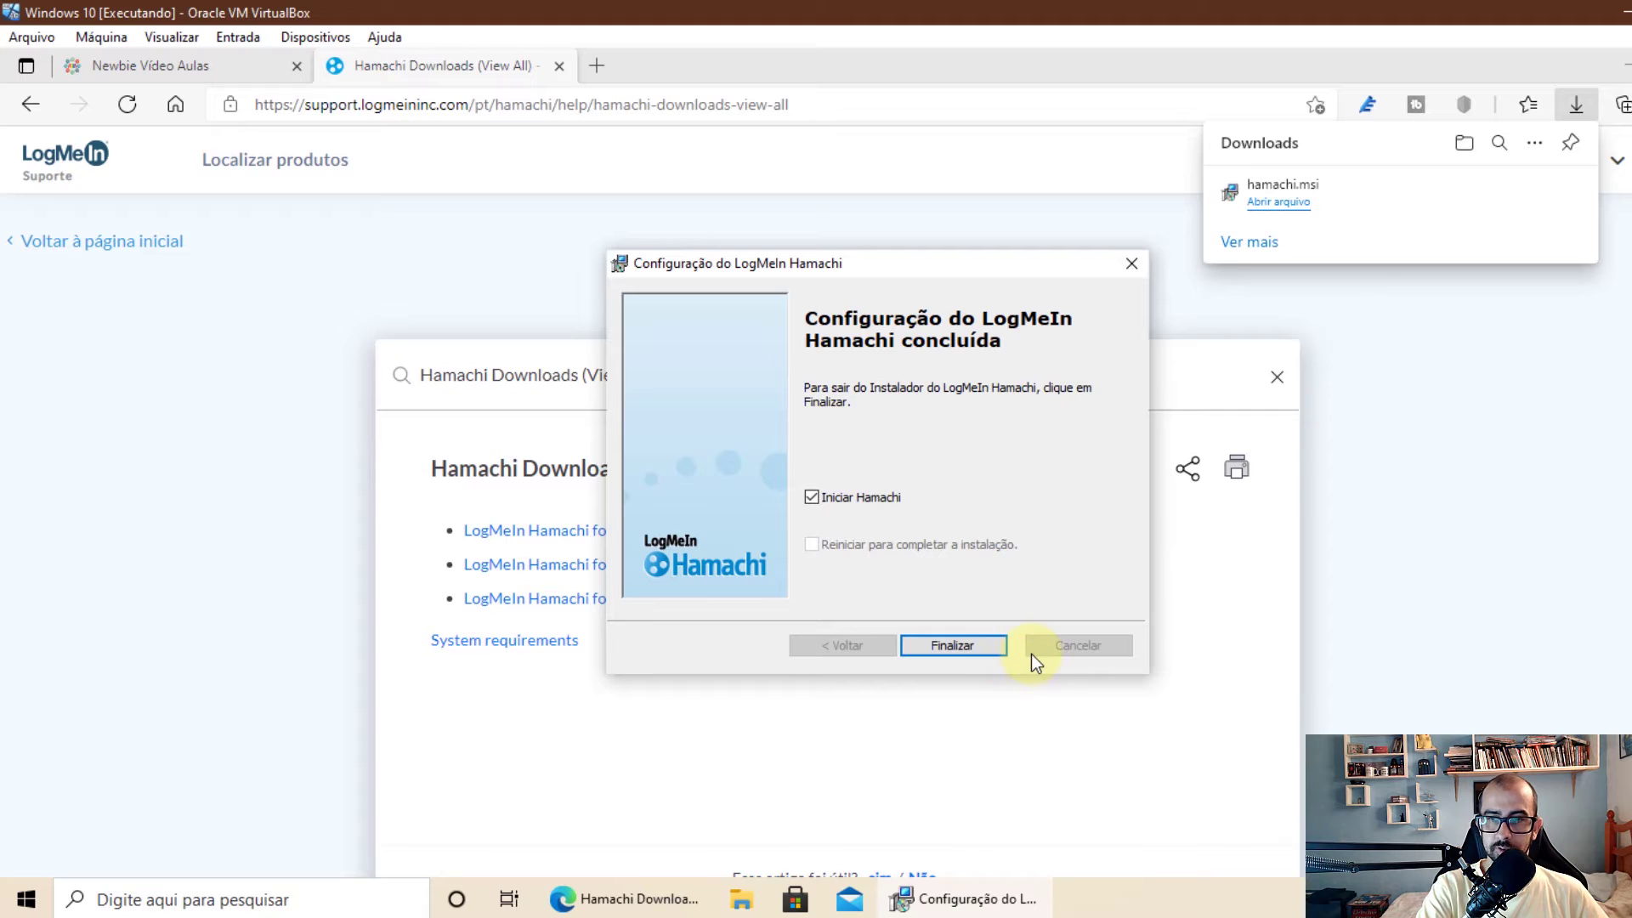
Finish setup, power Hamachi on, and log in with the LogMeIn ID and password
click(954, 646)
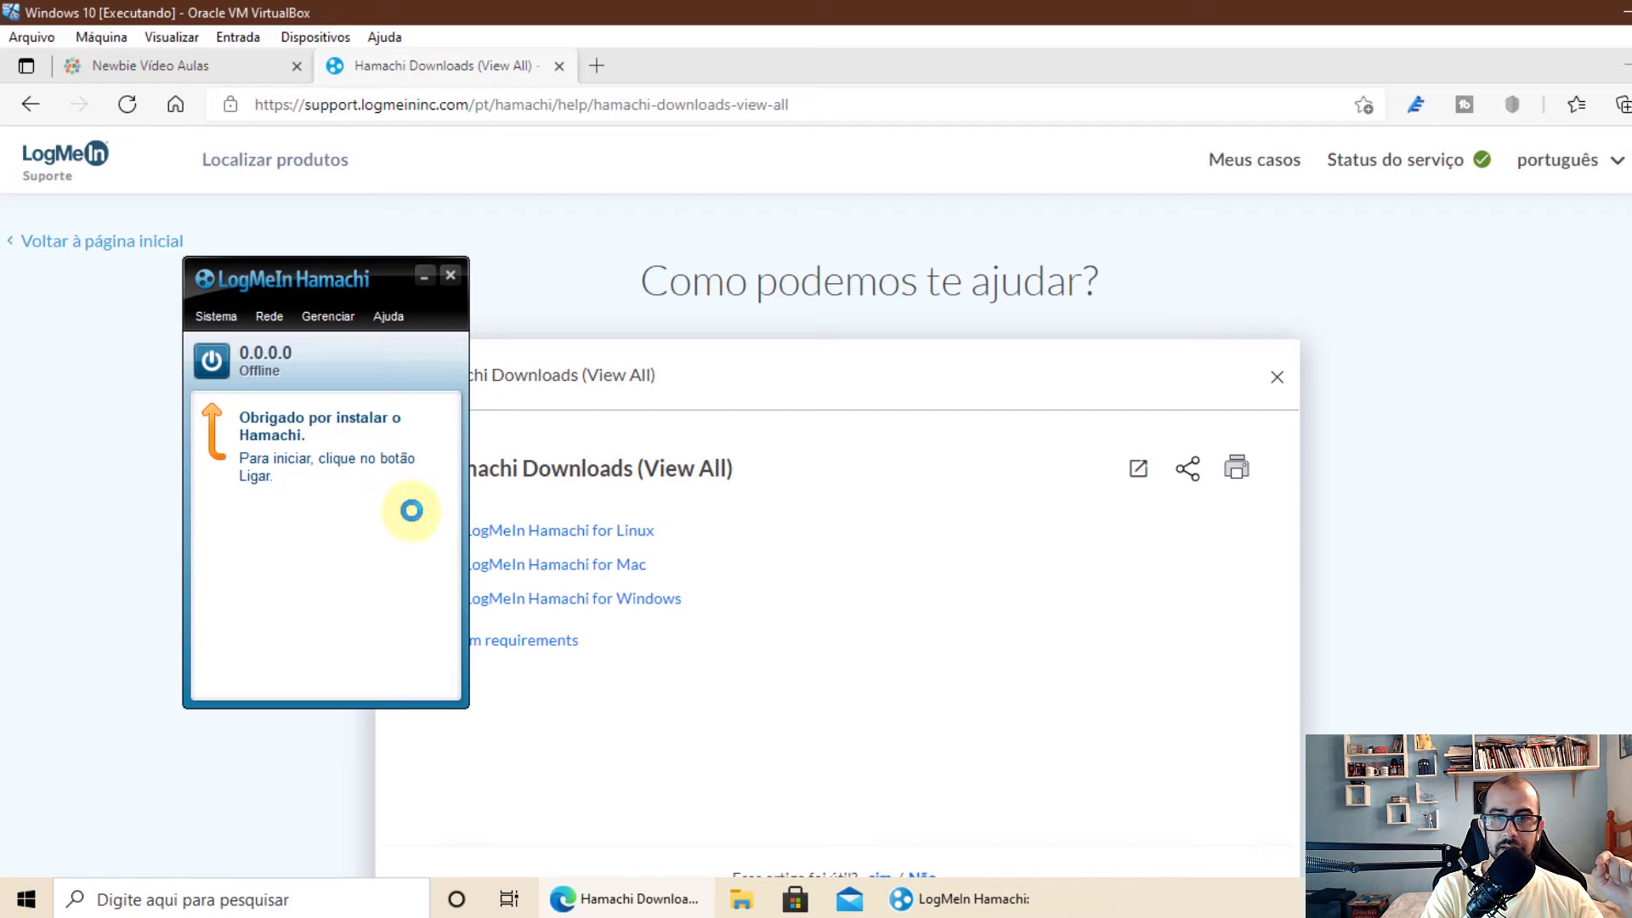
click(219, 374)
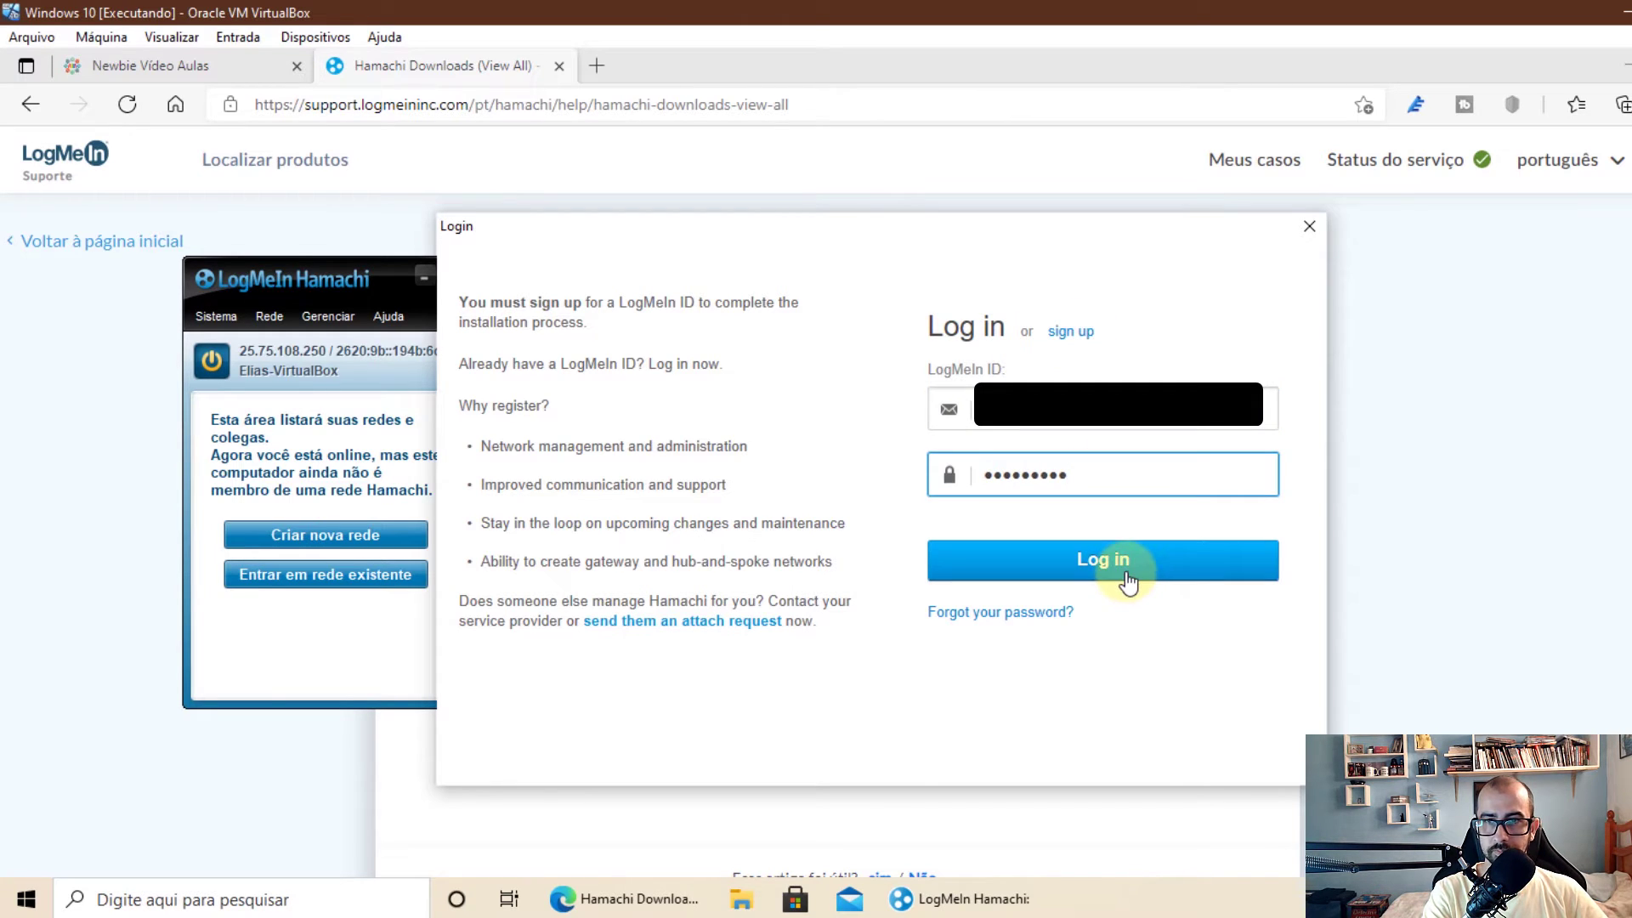
click(1126, 576)
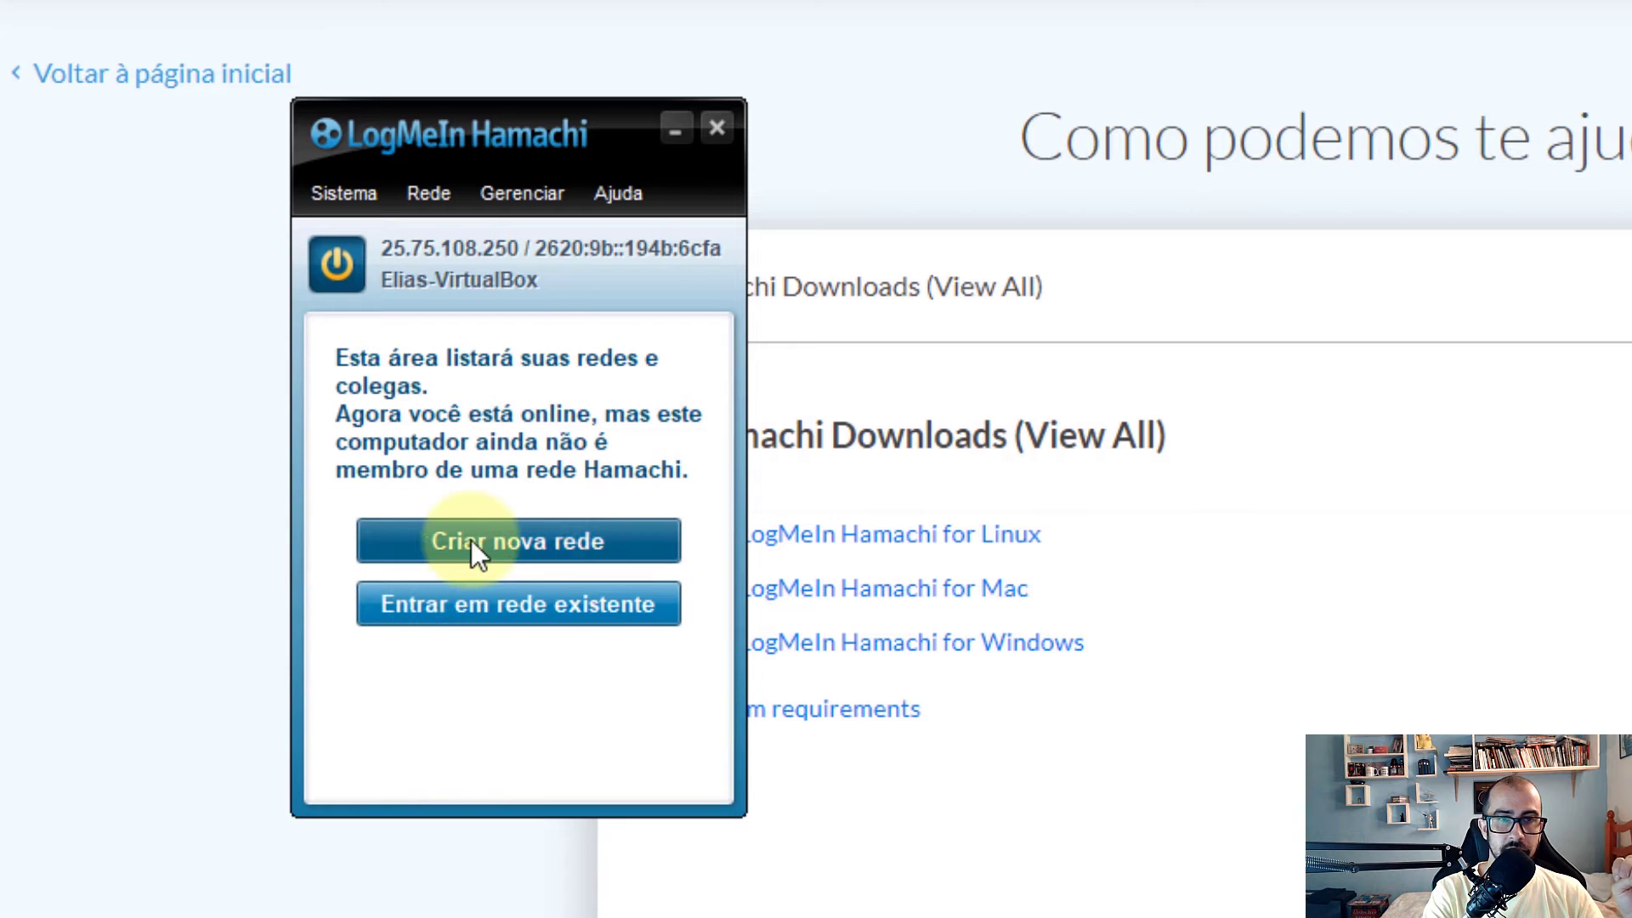
Create a new Hamachi network named NewbieTeste protected by a password
click(652, 543)
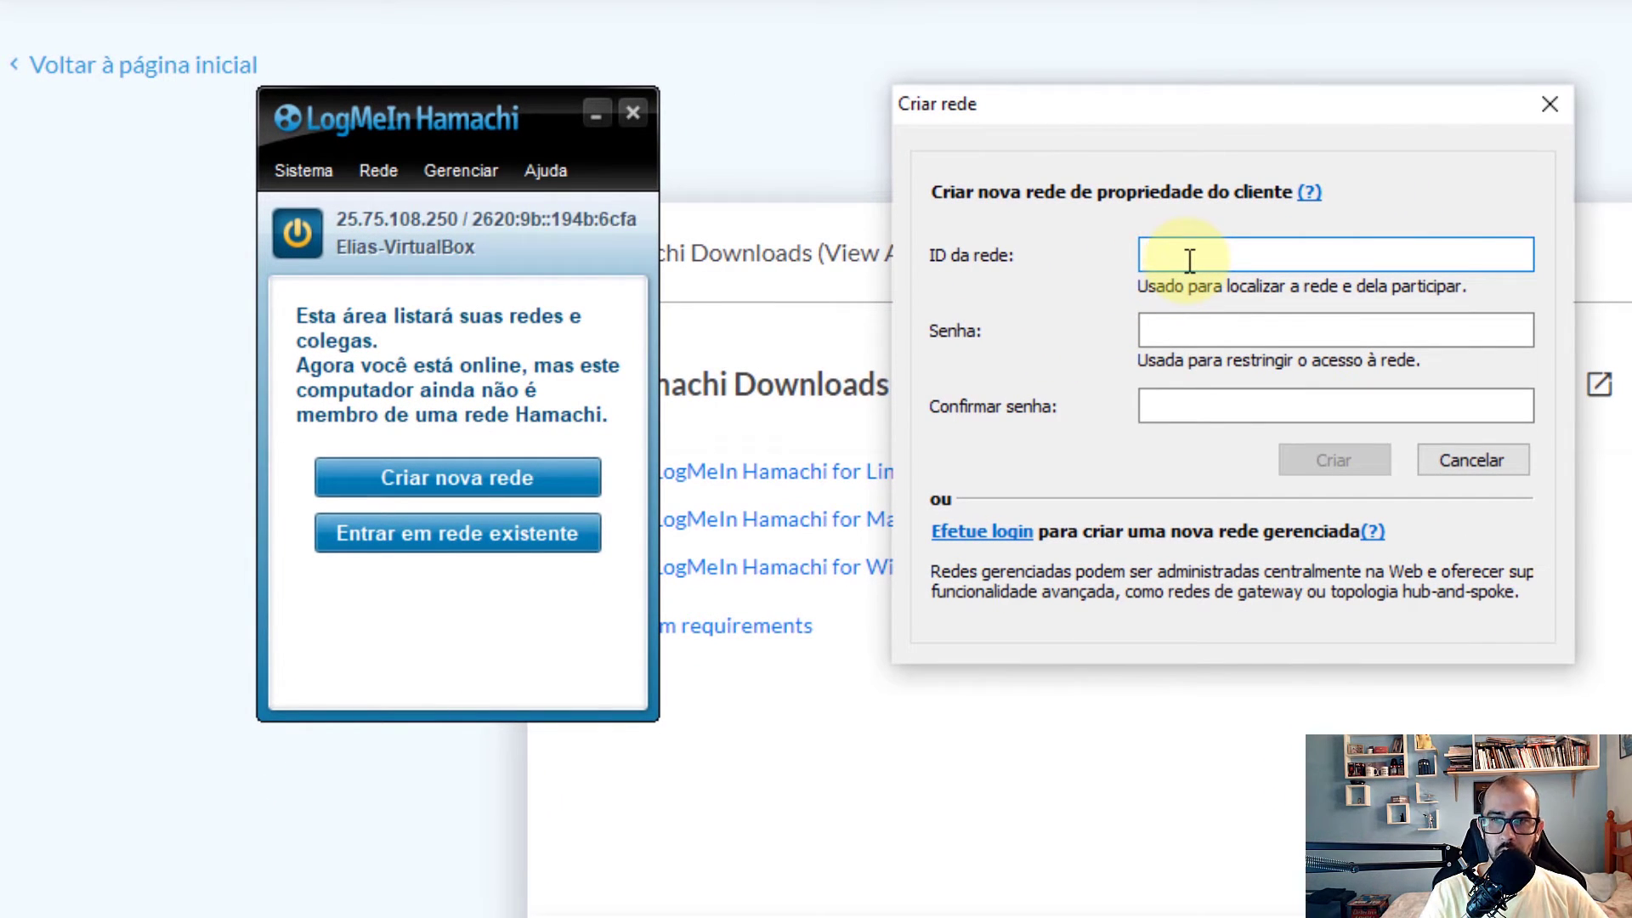
text(Newbie)
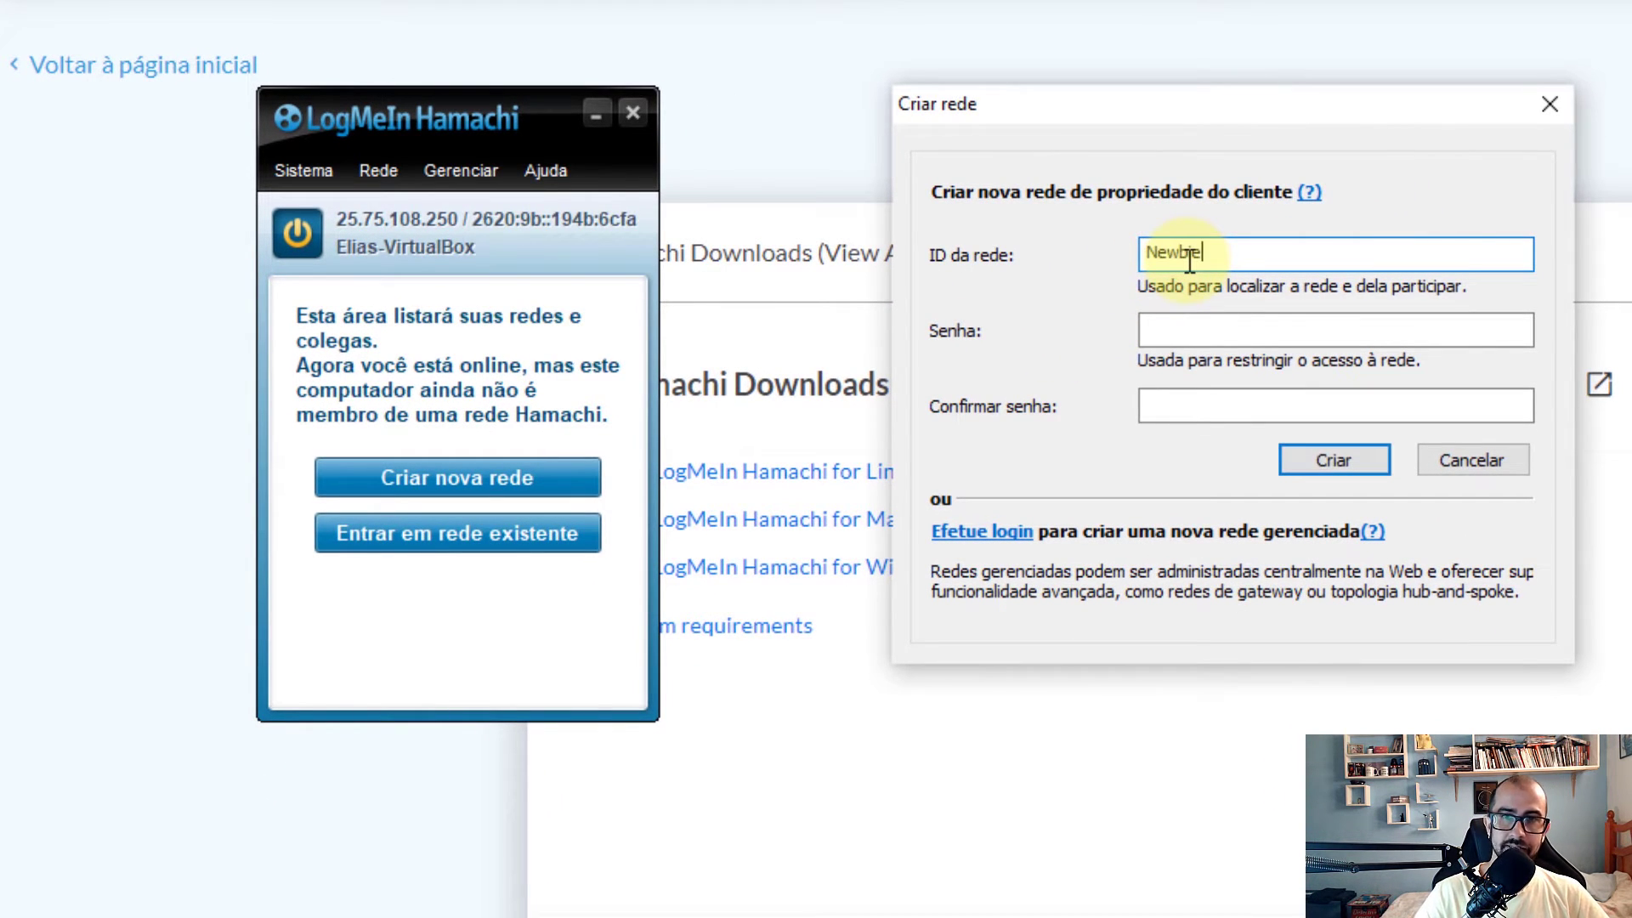
text(Teste)
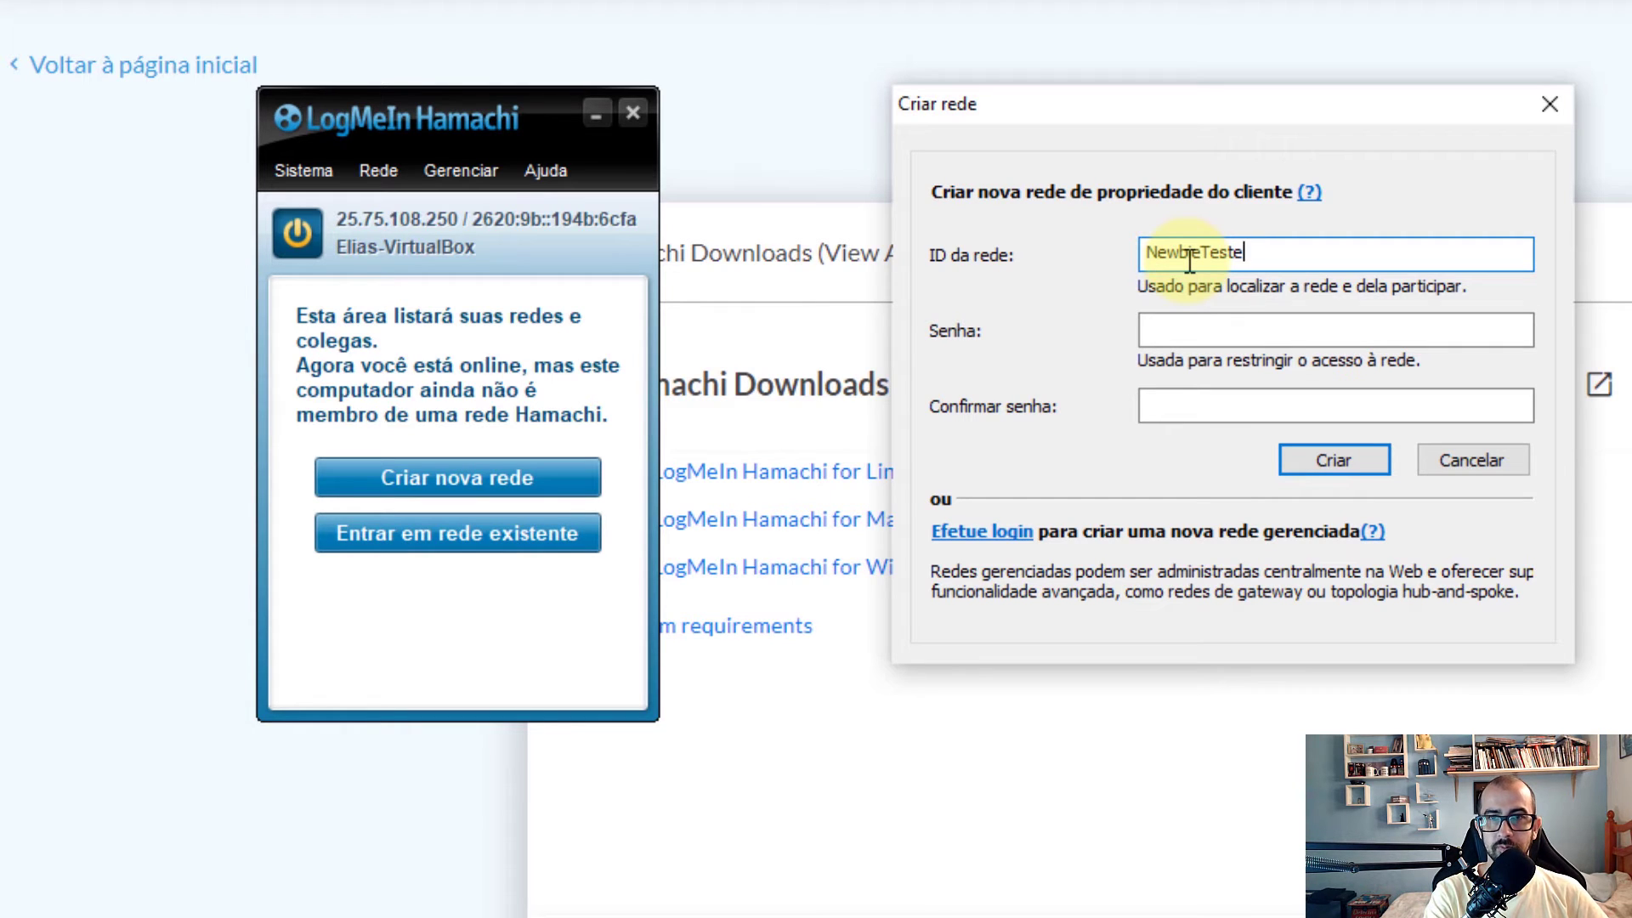
click(1232, 340)
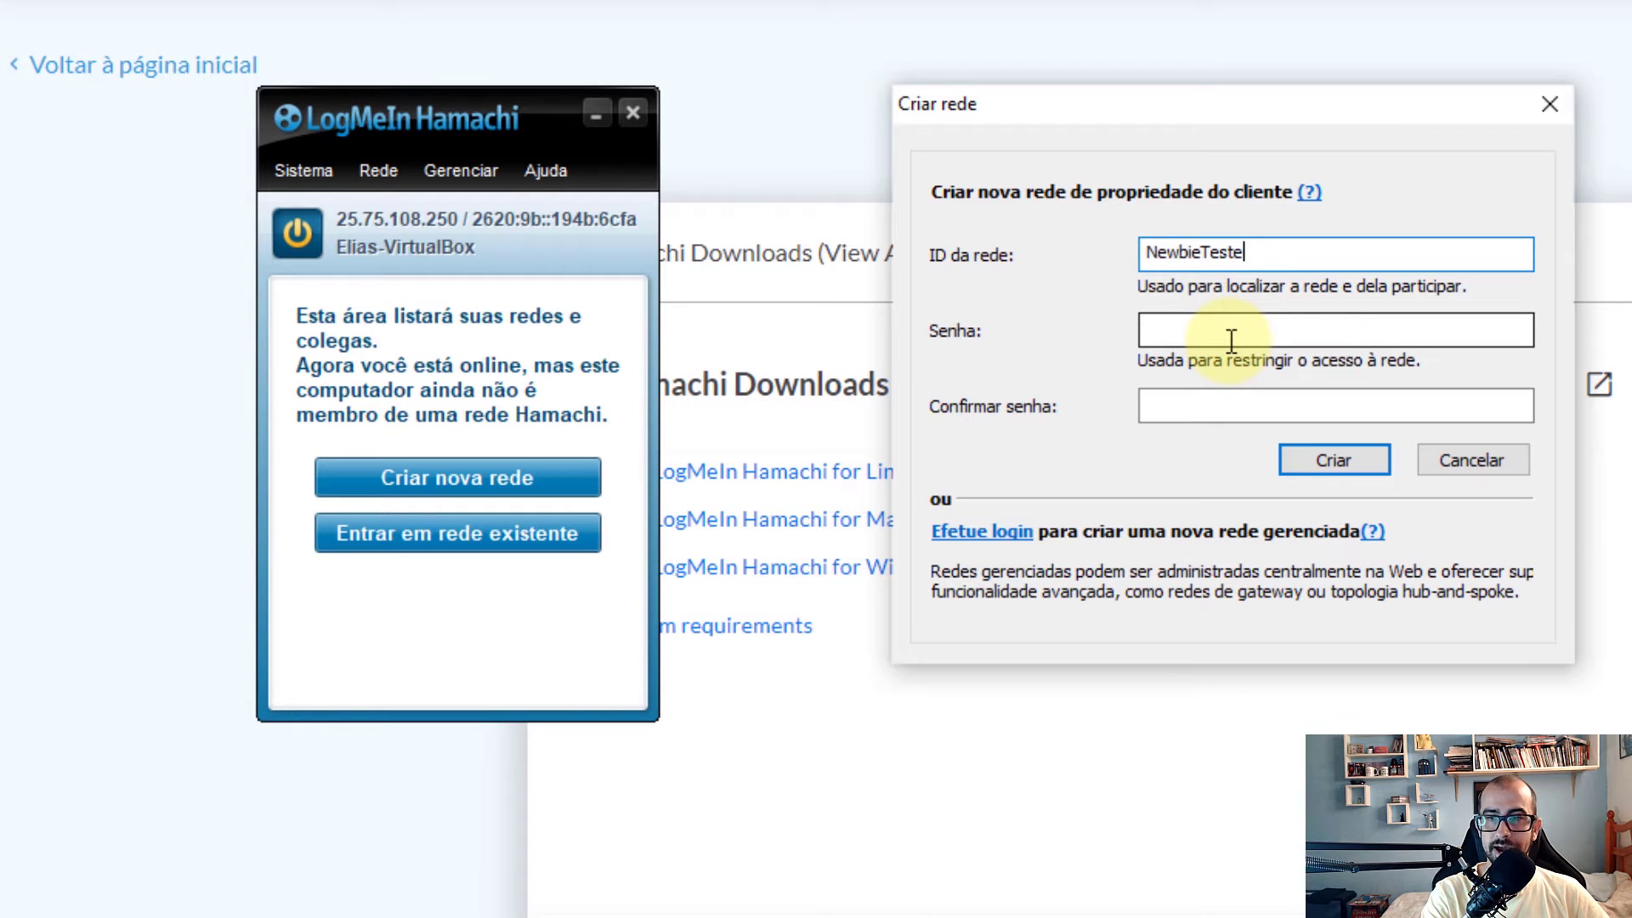
click(1232, 340)
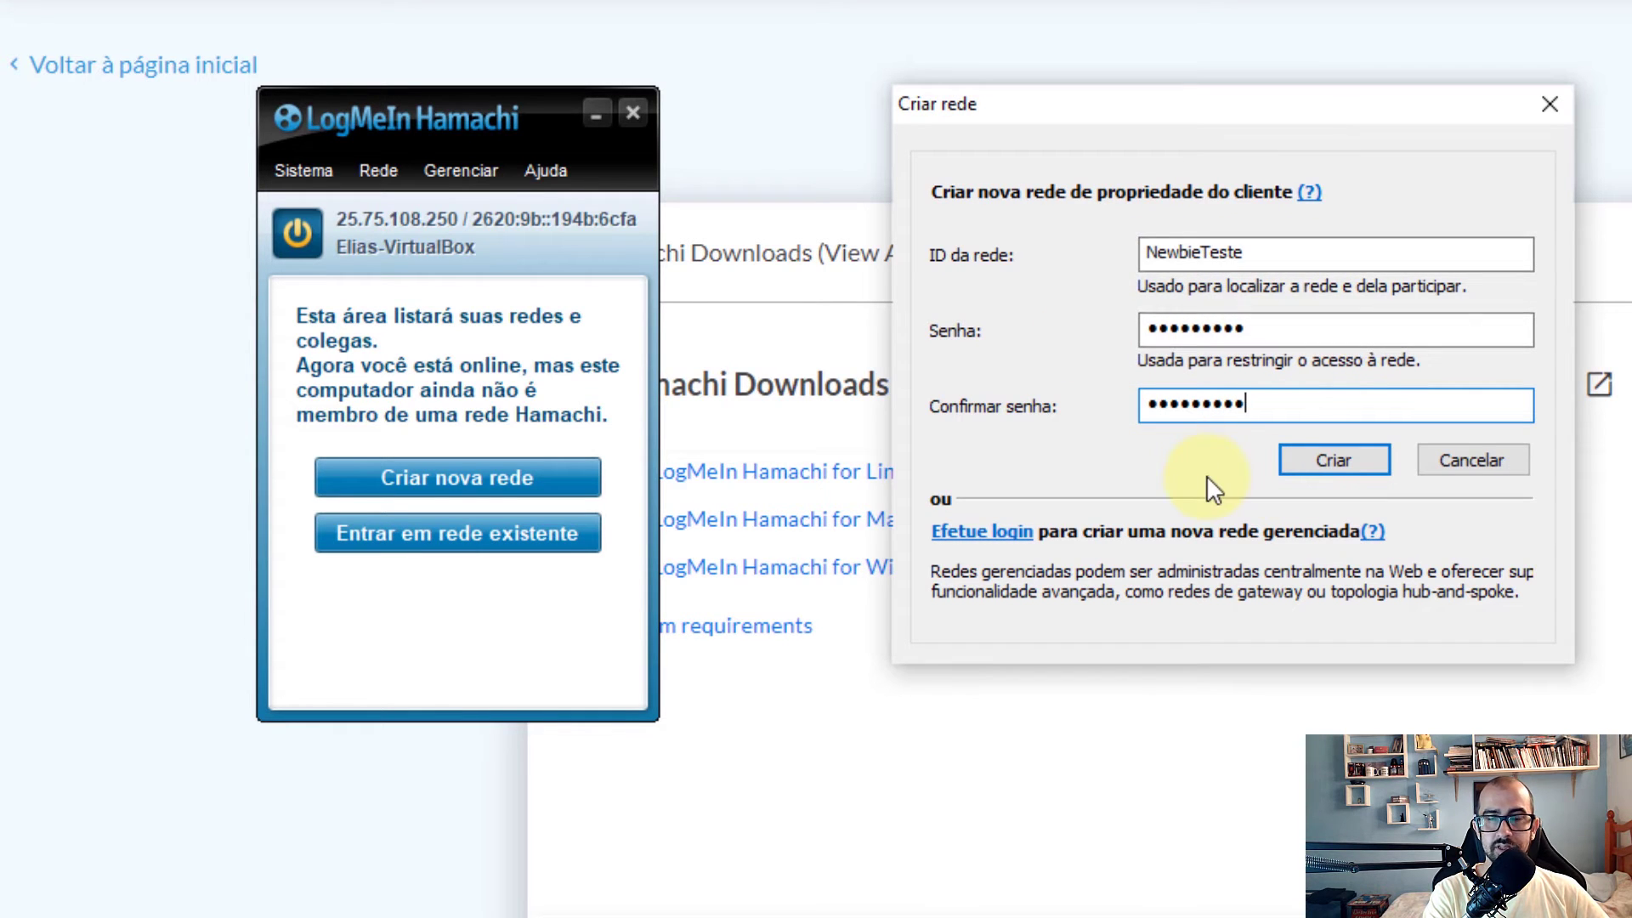
click(1361, 464)
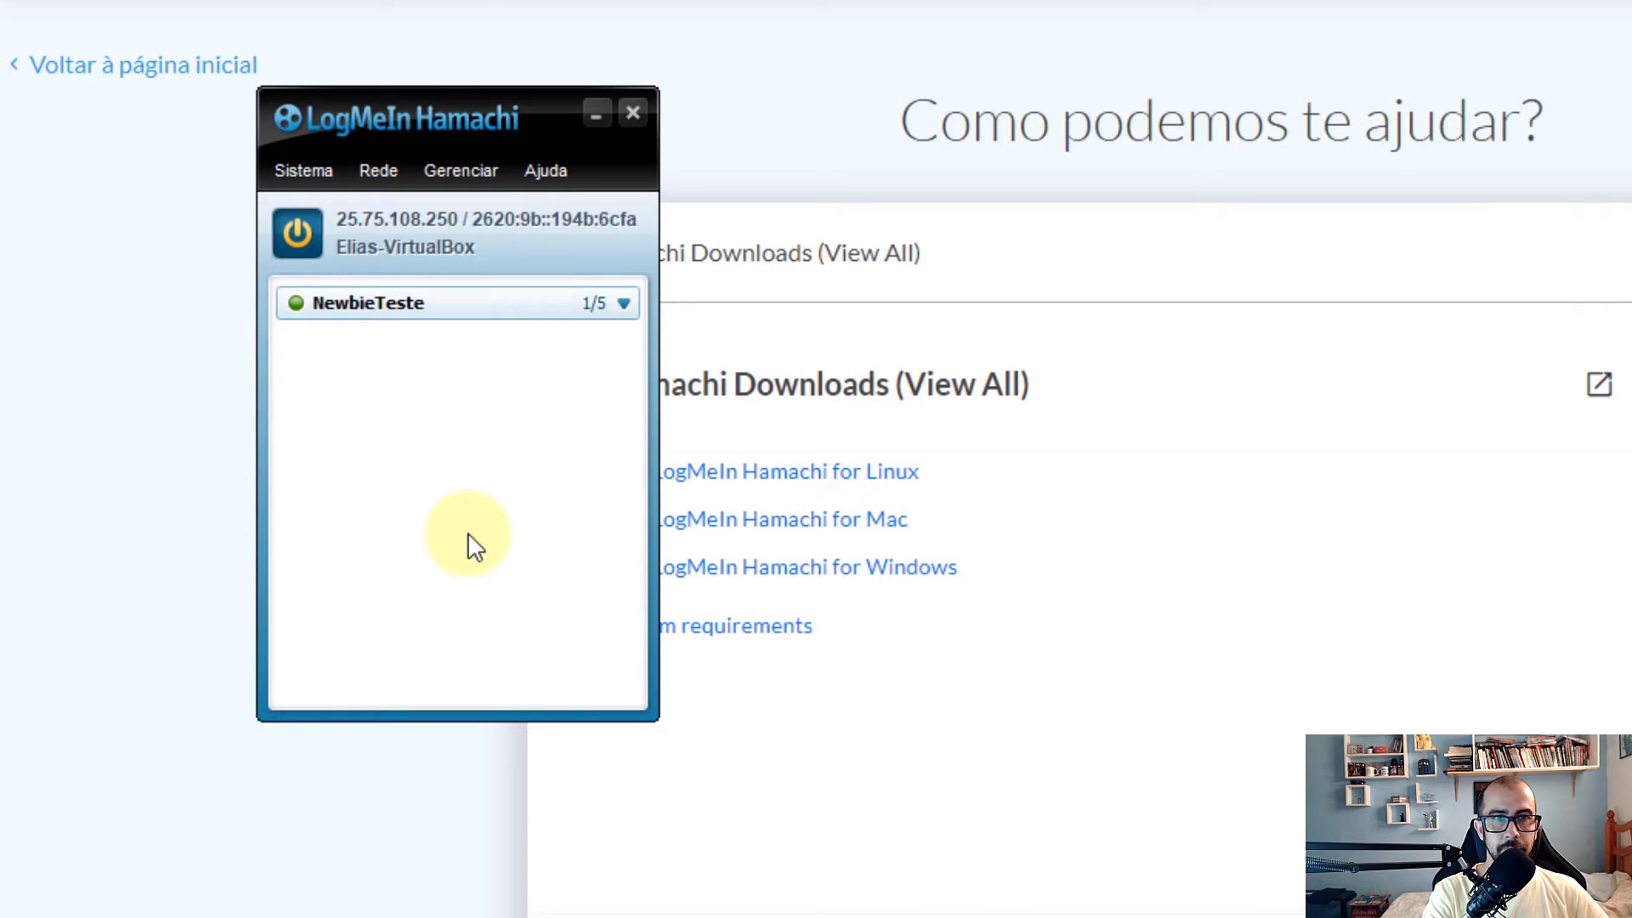
Expand and collapse NewbieTeste's member list, then minimize Hamachi
click(625, 303)
click(621, 301)
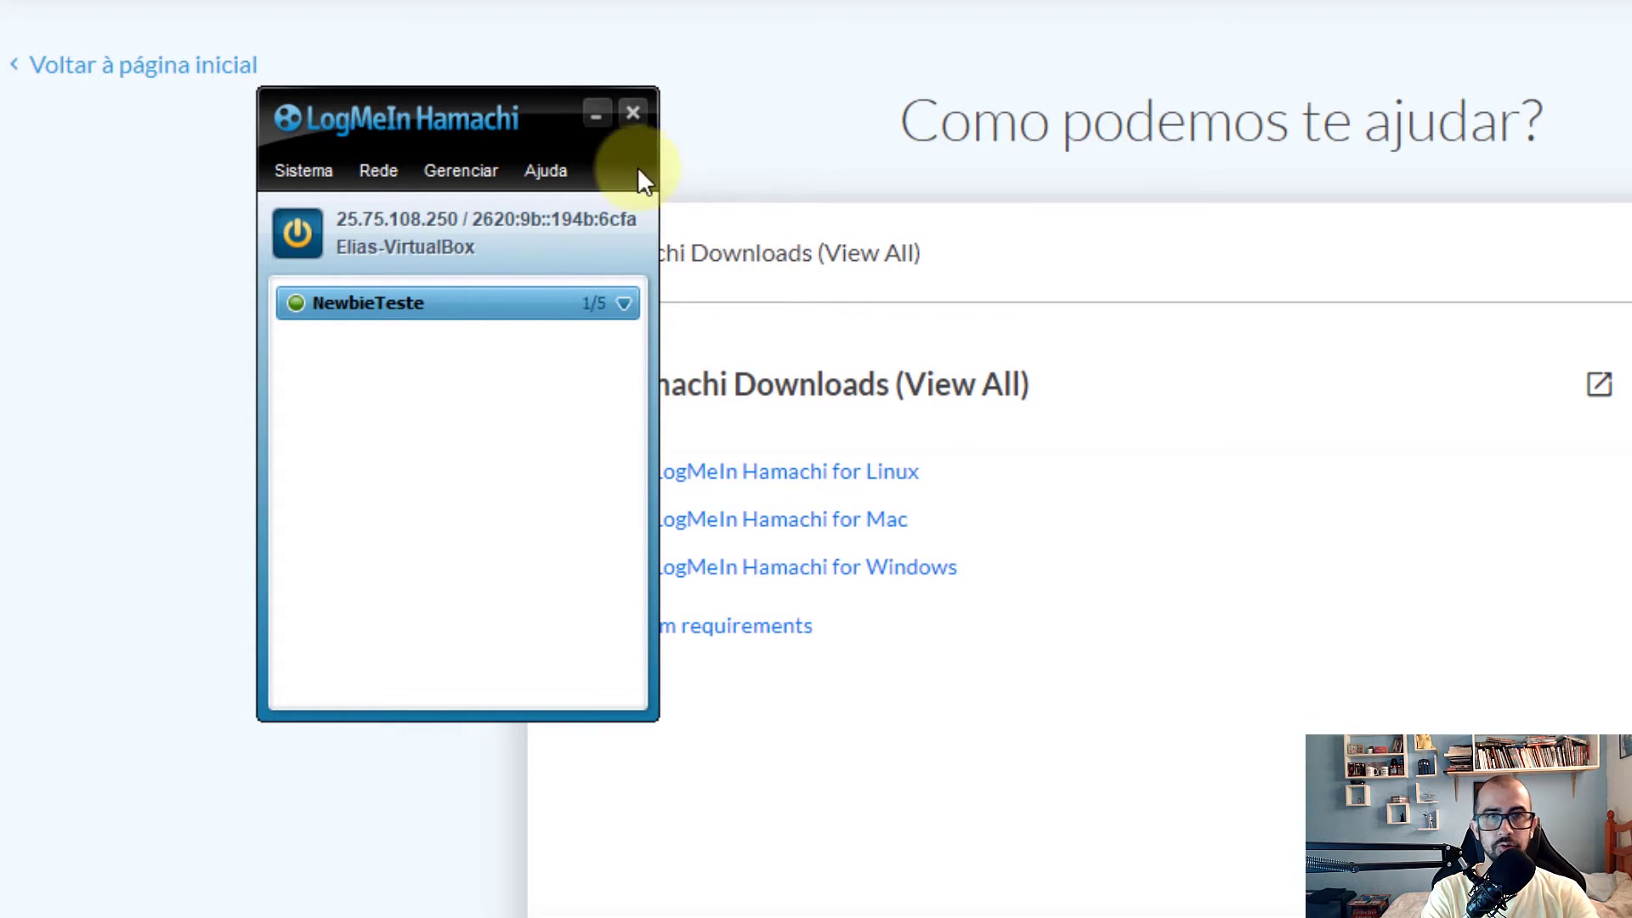
click(596, 114)
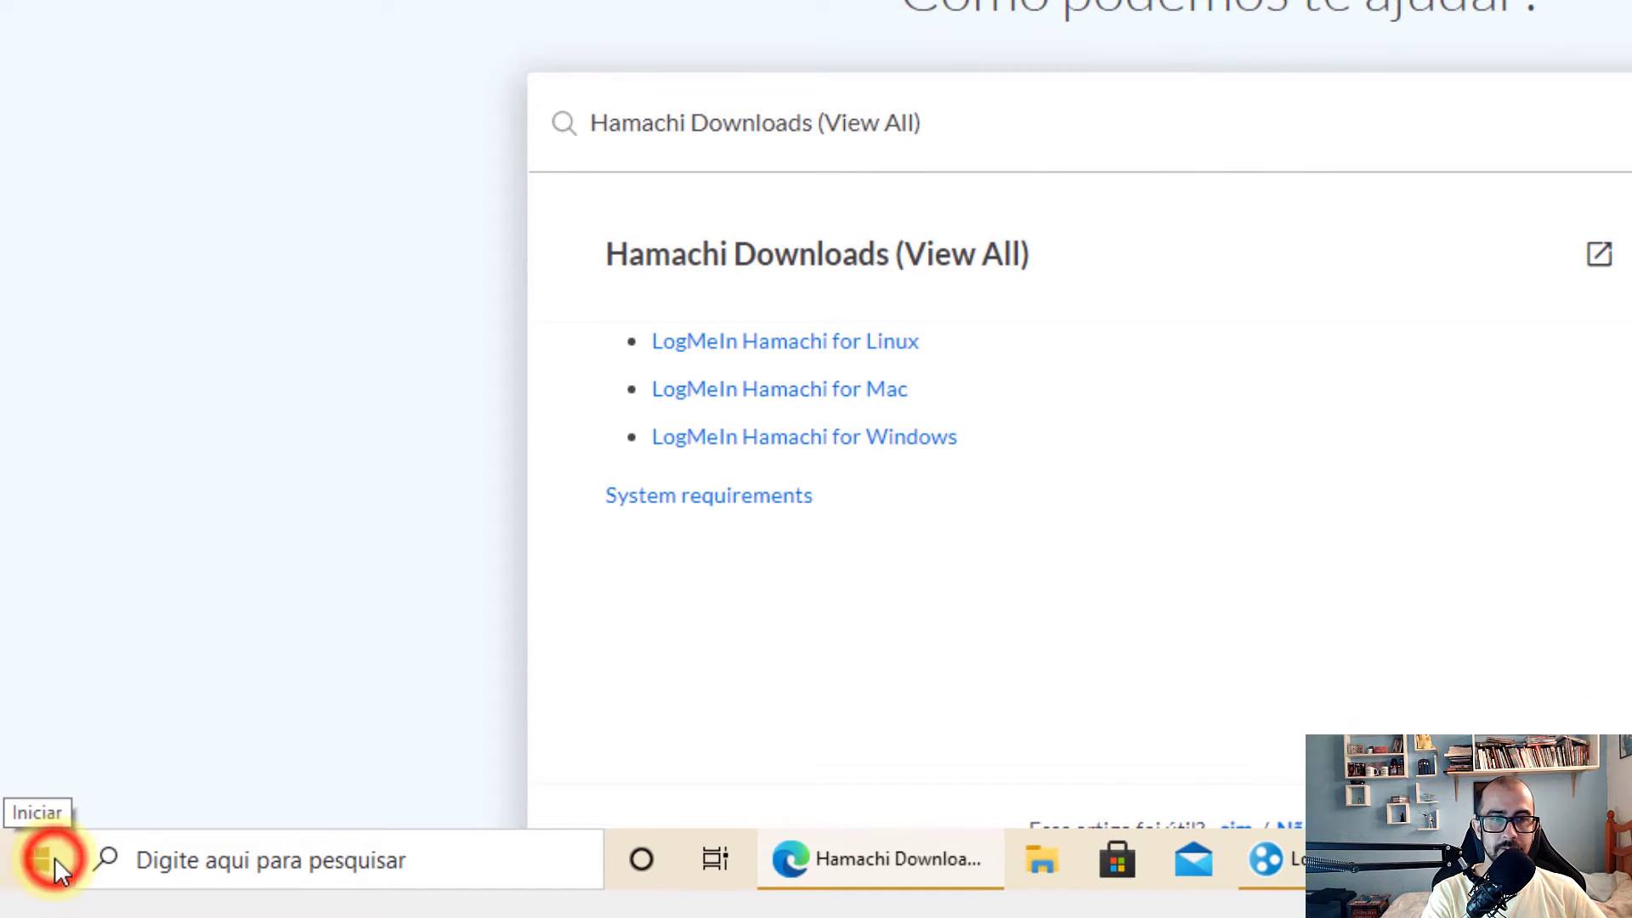
Go to Settings > Sistema > Área de Trabalho Remota on the VM
click(37, 860)
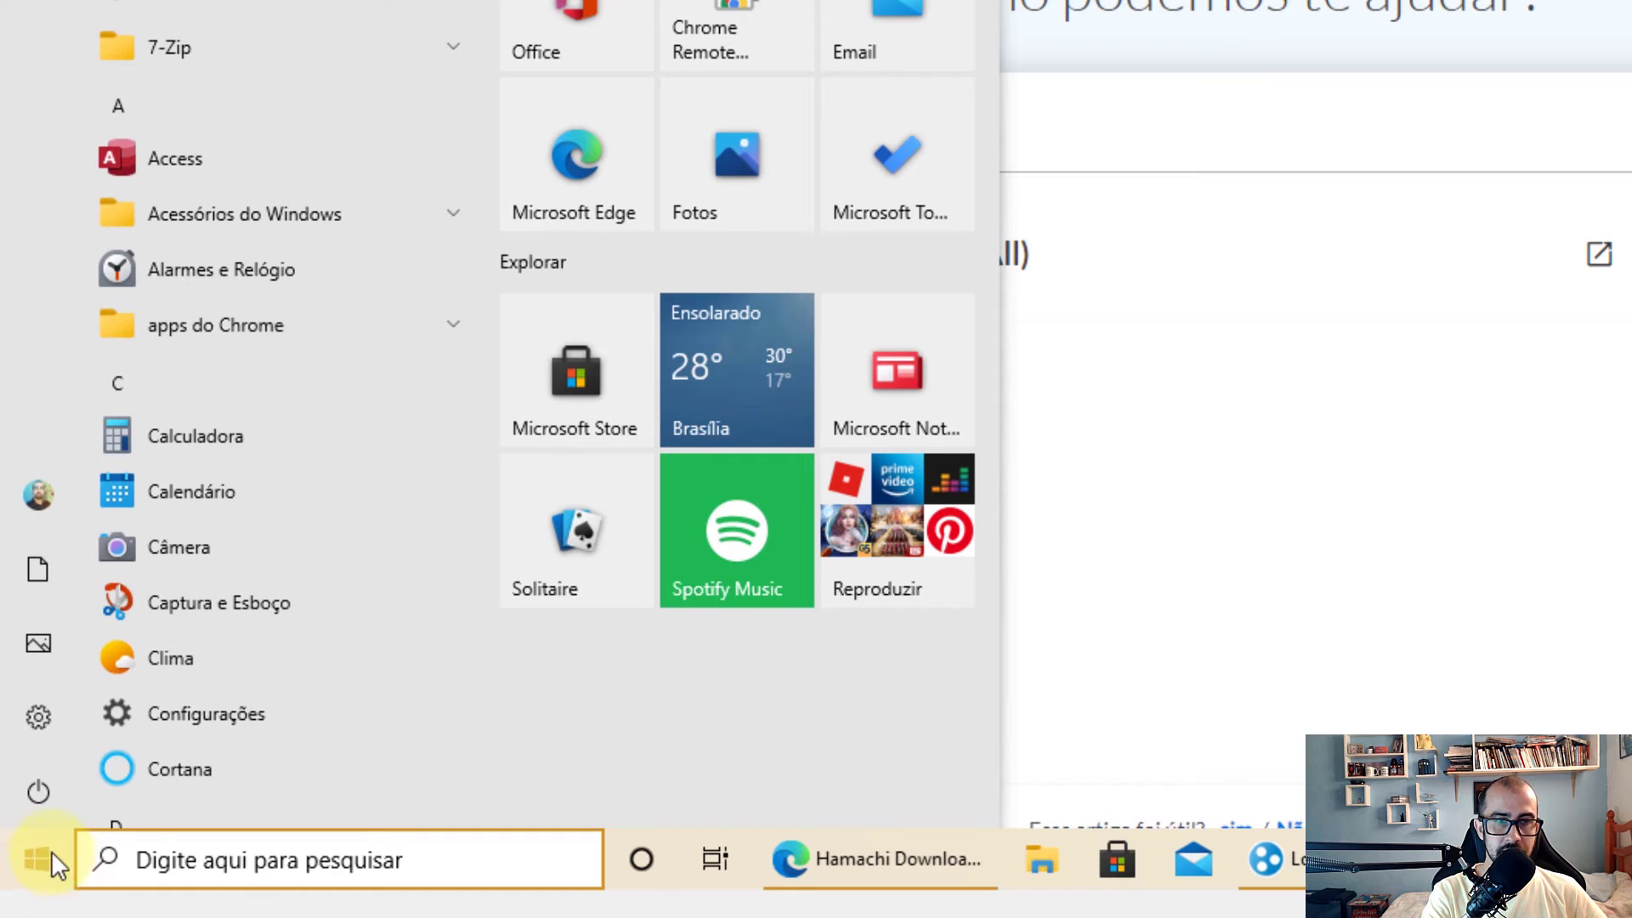
click(44, 716)
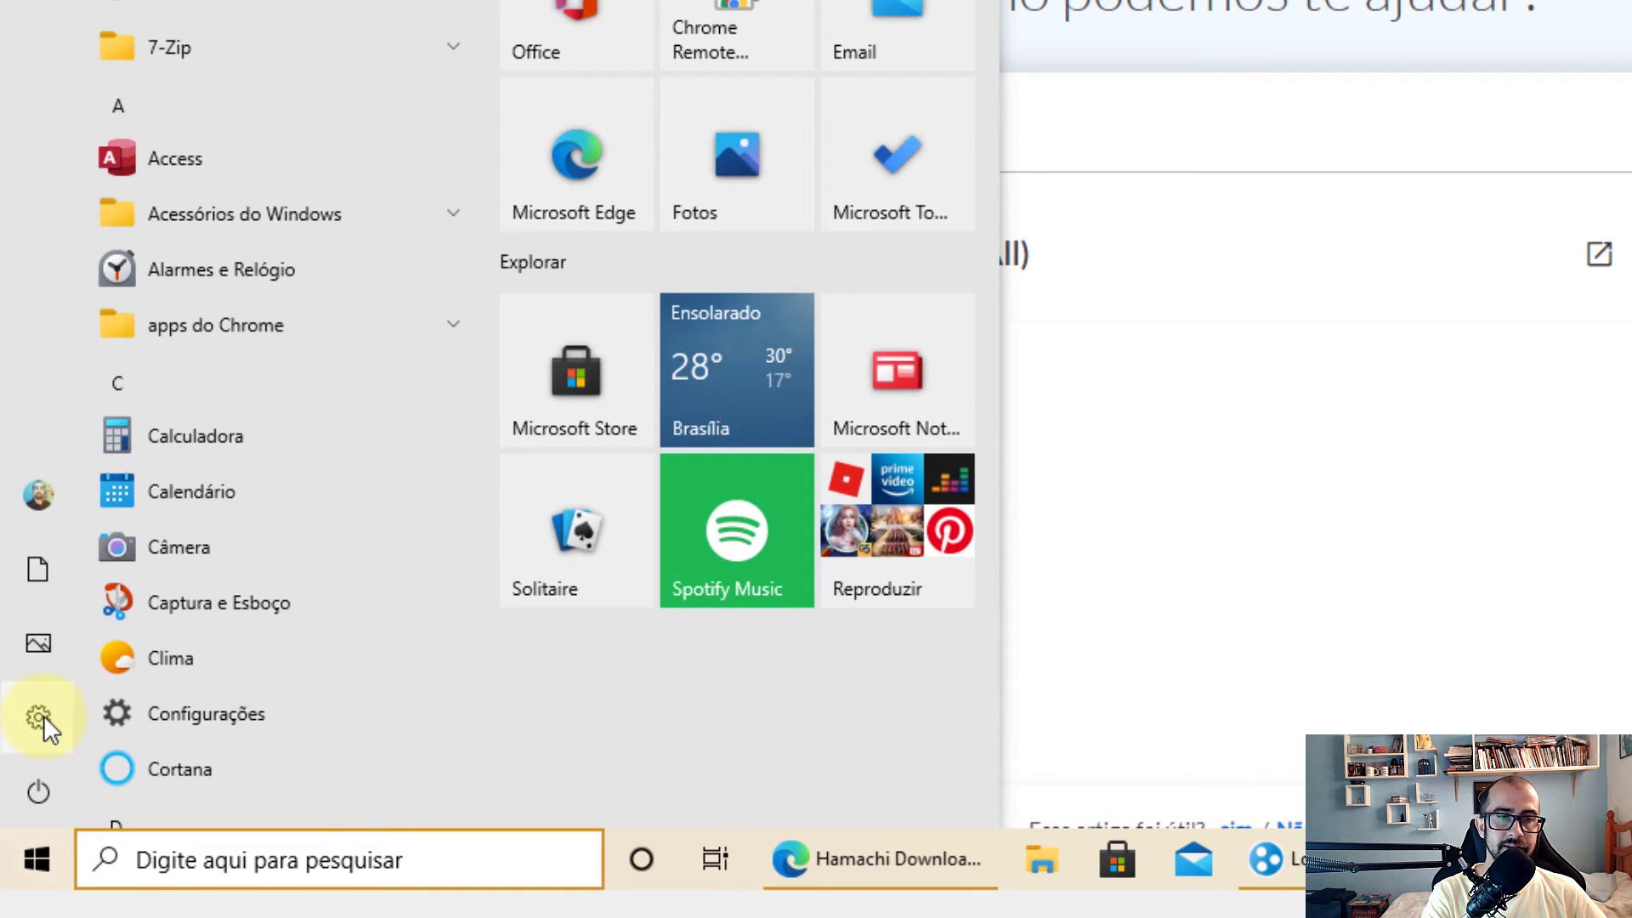
click(44, 715)
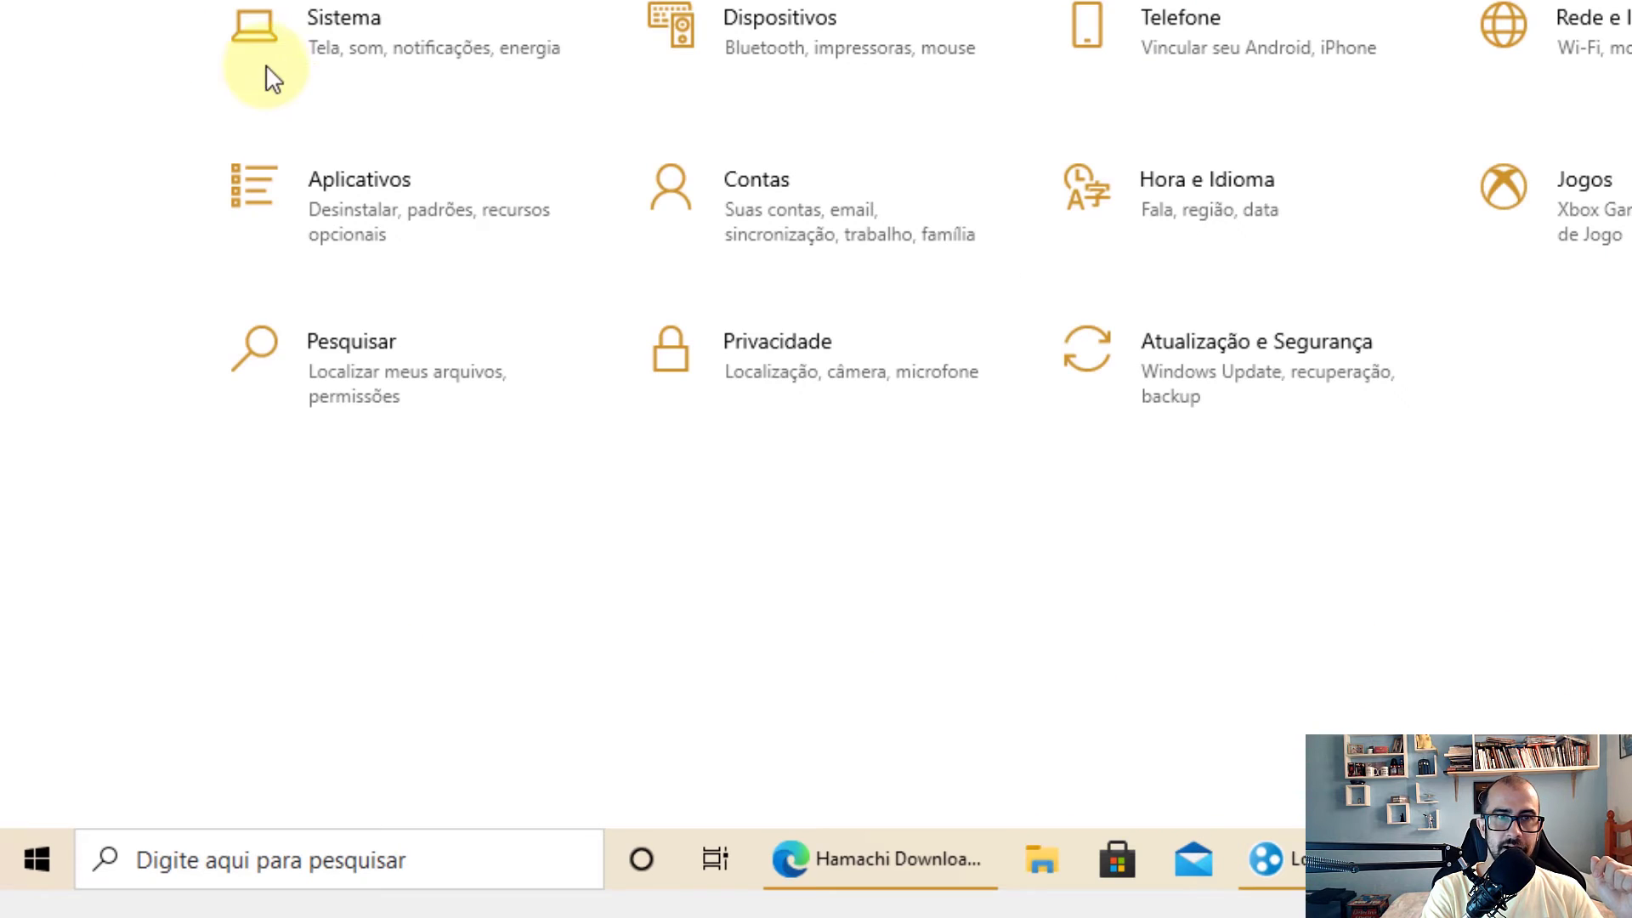
click(340, 51)
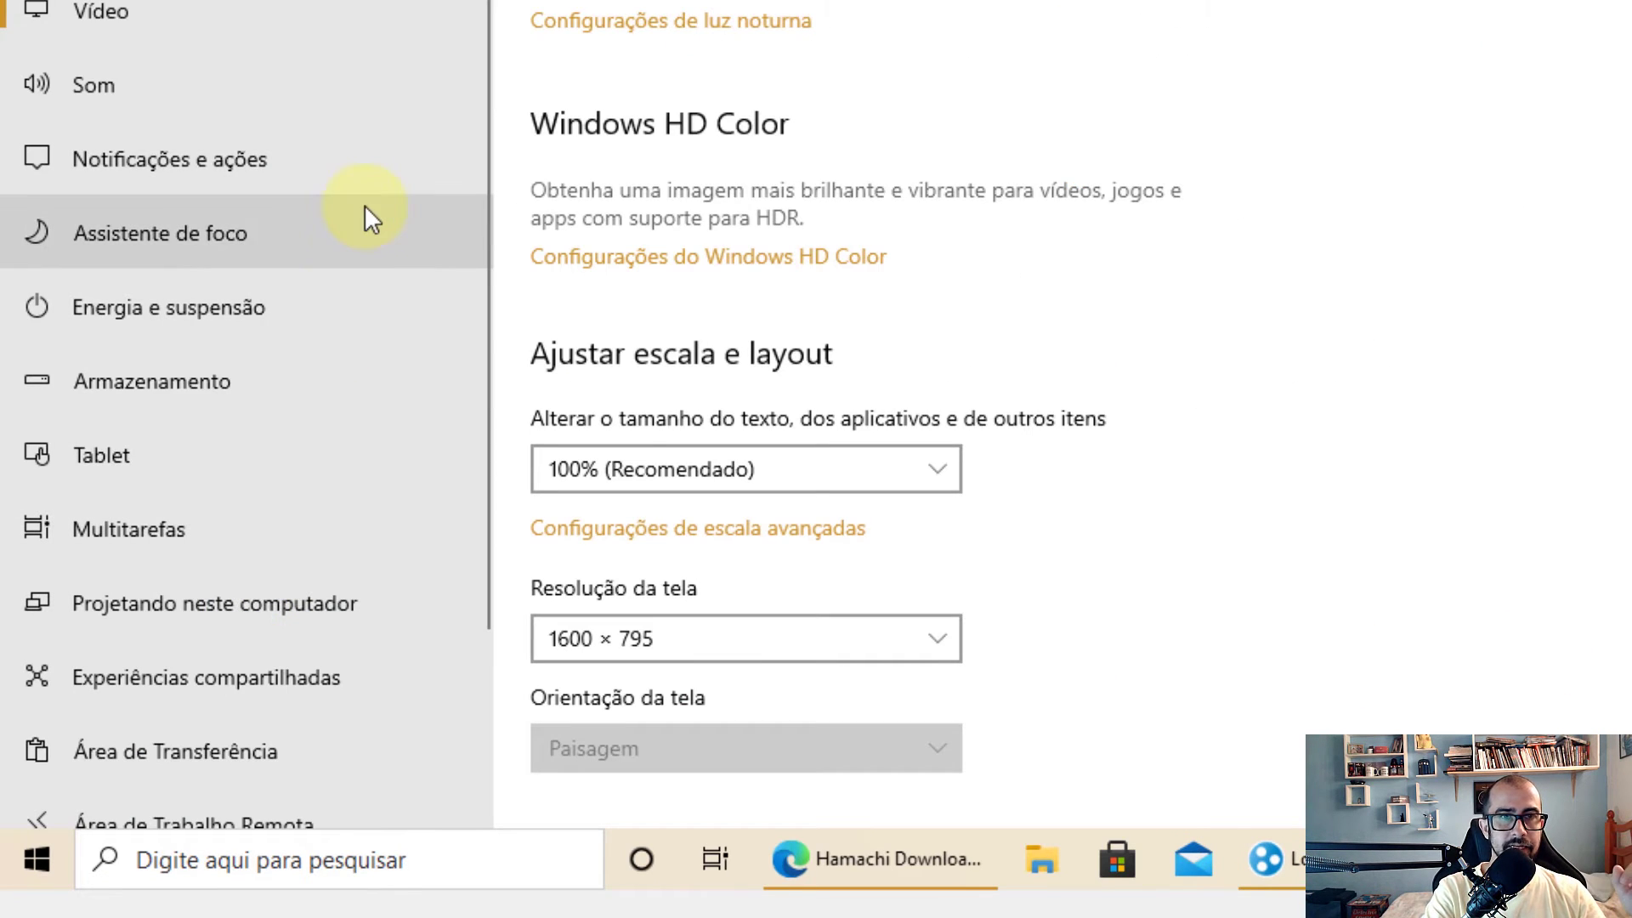
scroll(365, 206, down, 3)
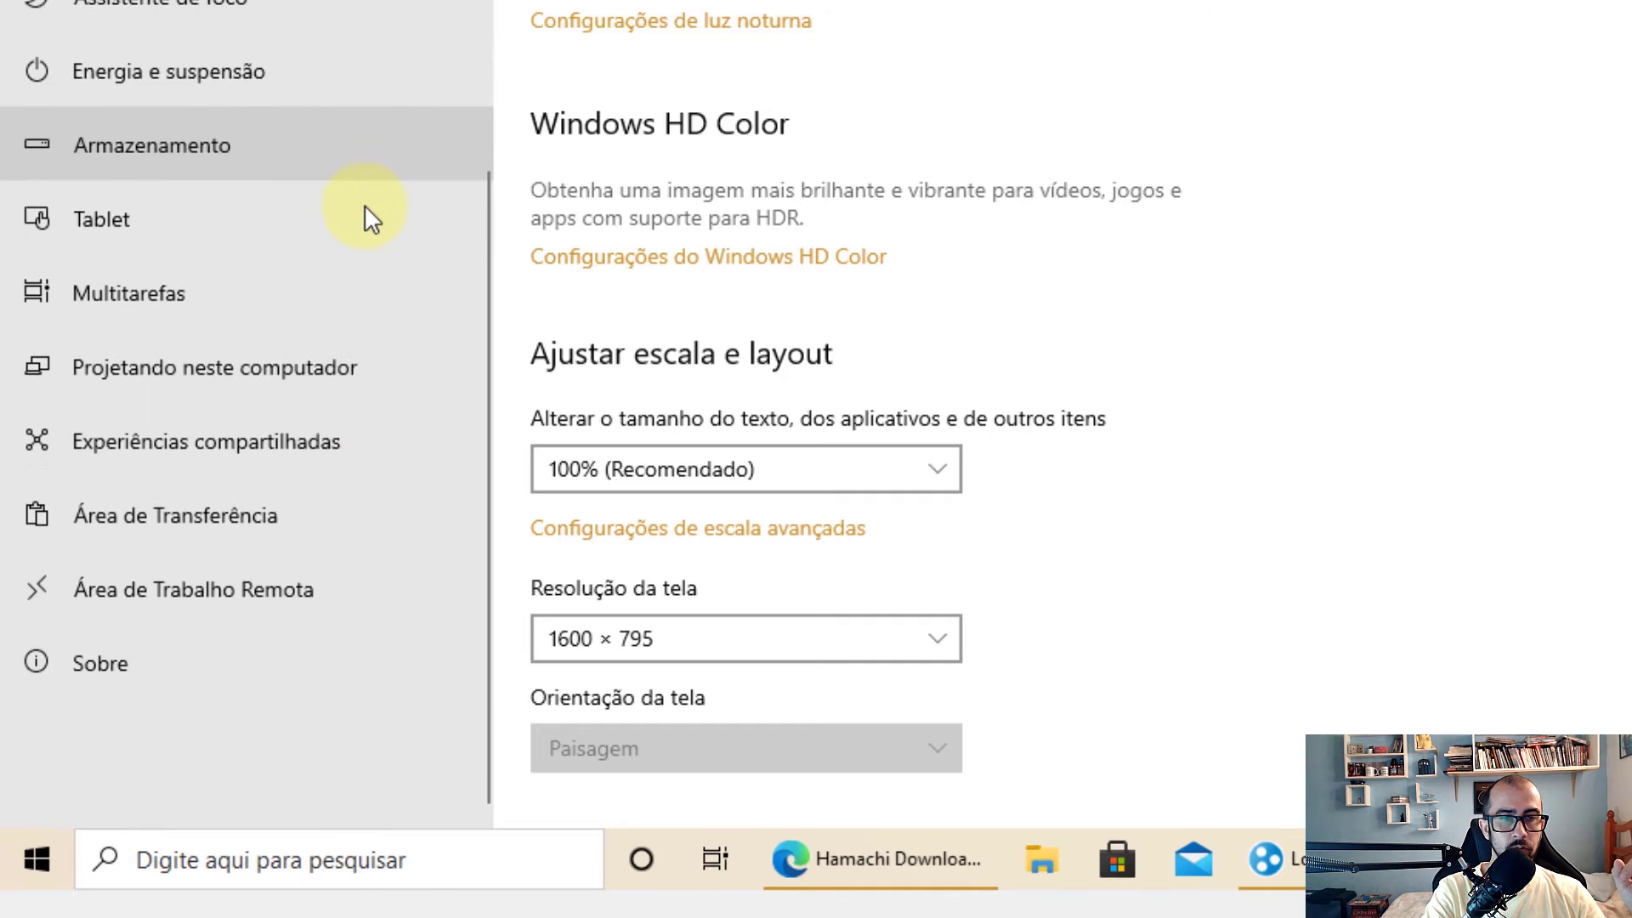
click(172, 598)
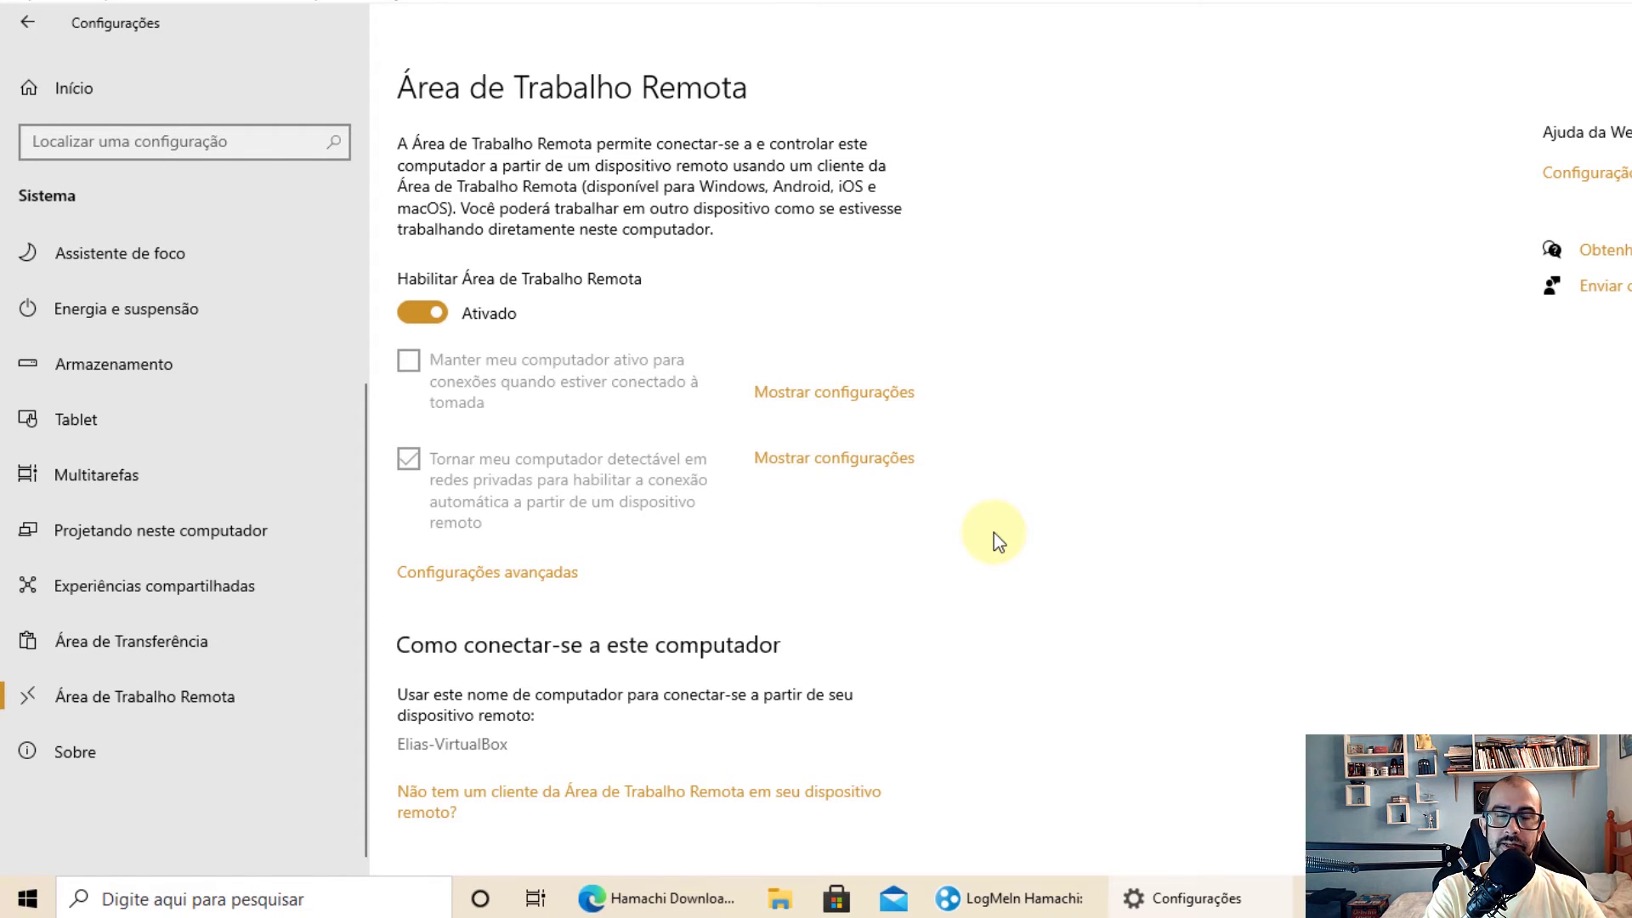
Review the remote users list under Selecionar usuários and close it unchanged
scroll(782, 695, down, 2)
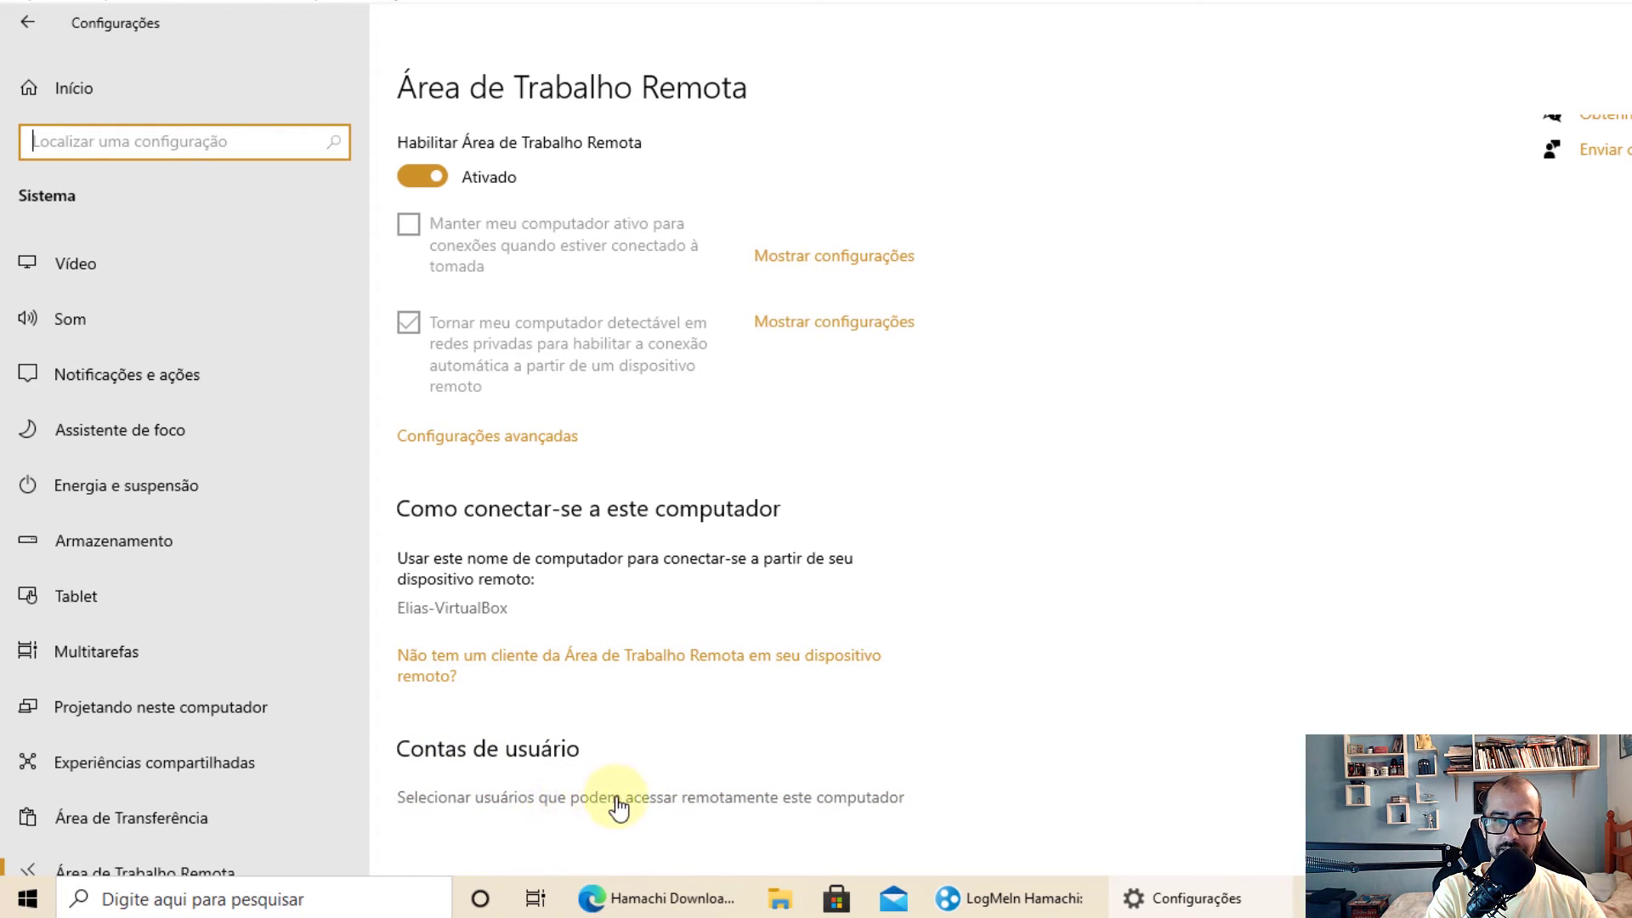
click(711, 800)
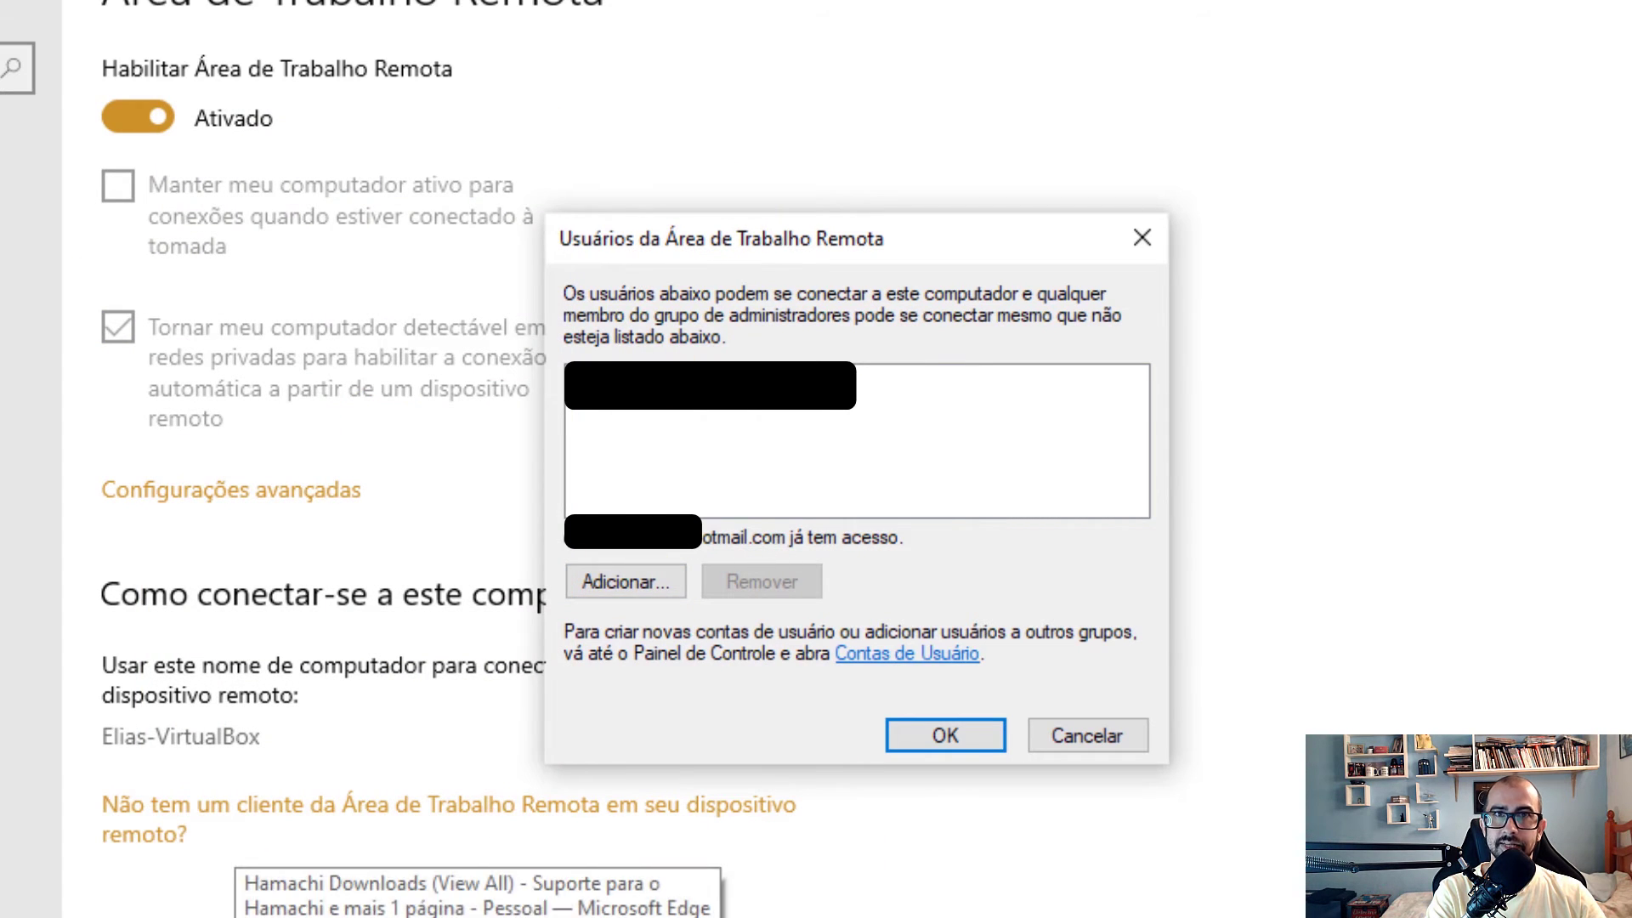
click(1093, 741)
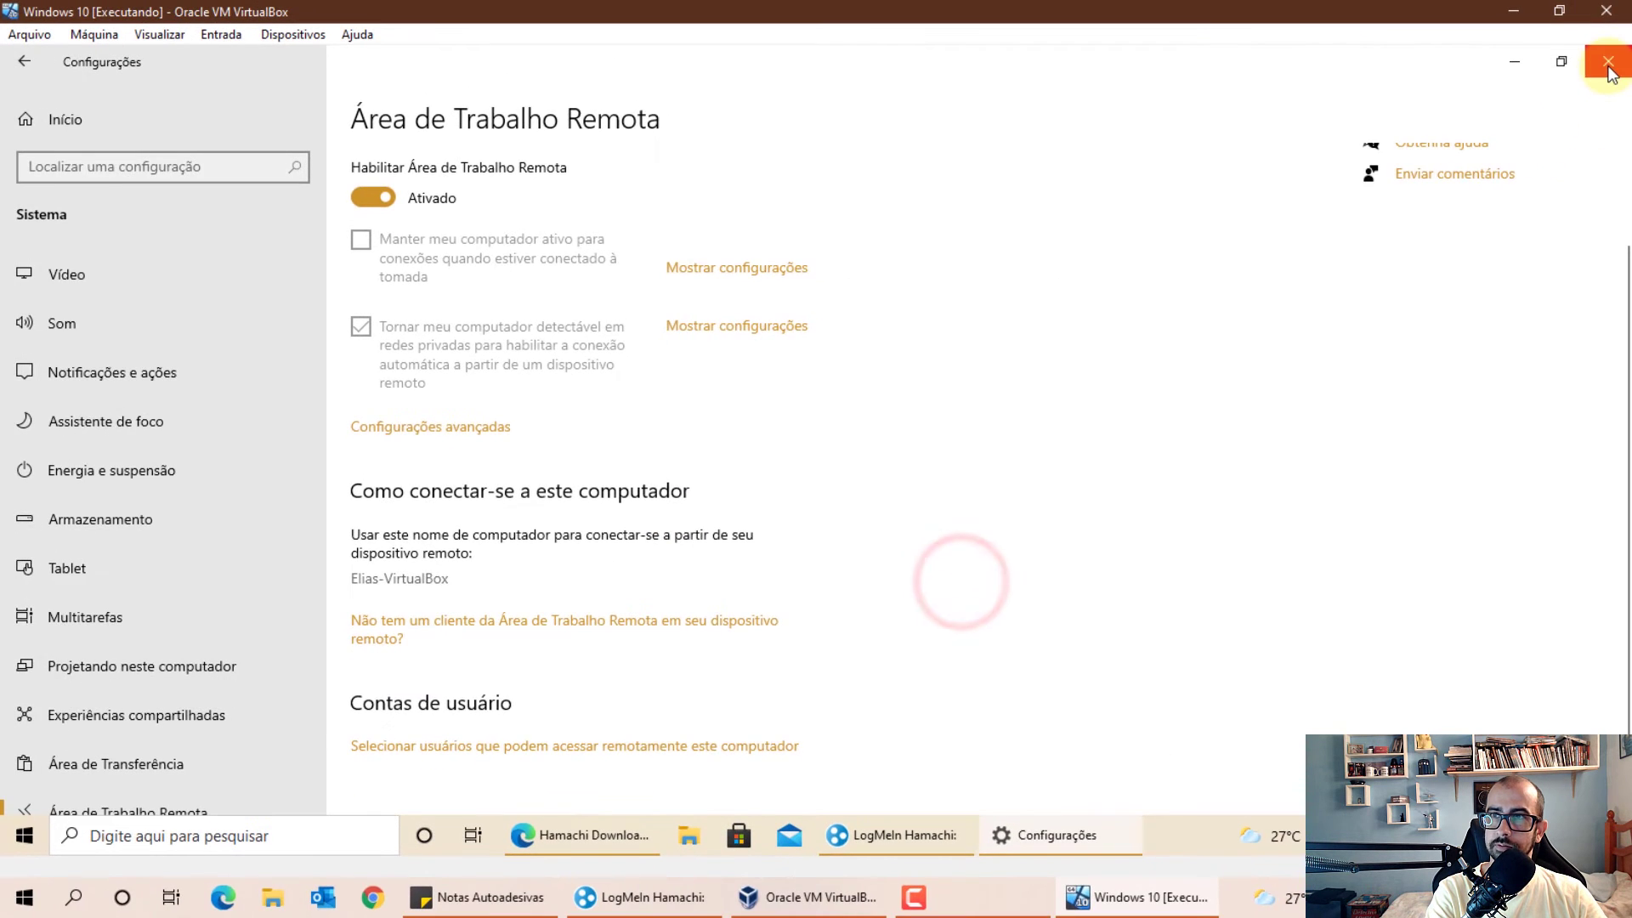
Close Settings, minimize the VM, and move the host's Hamachi window to the left
click(1608, 59)
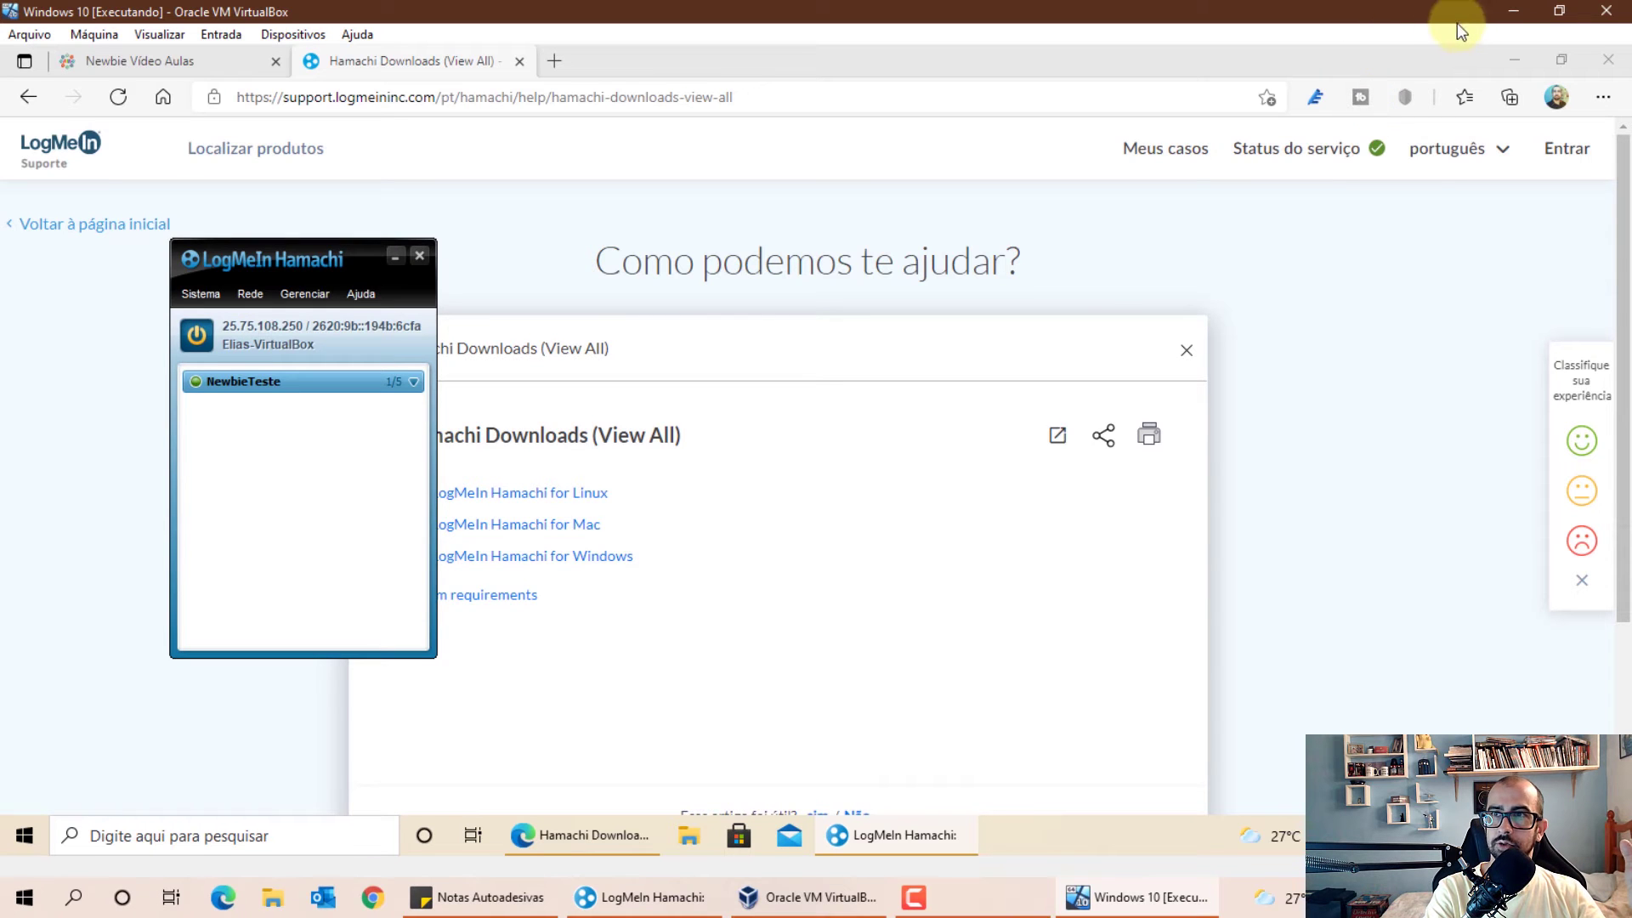
click(1503, 12)
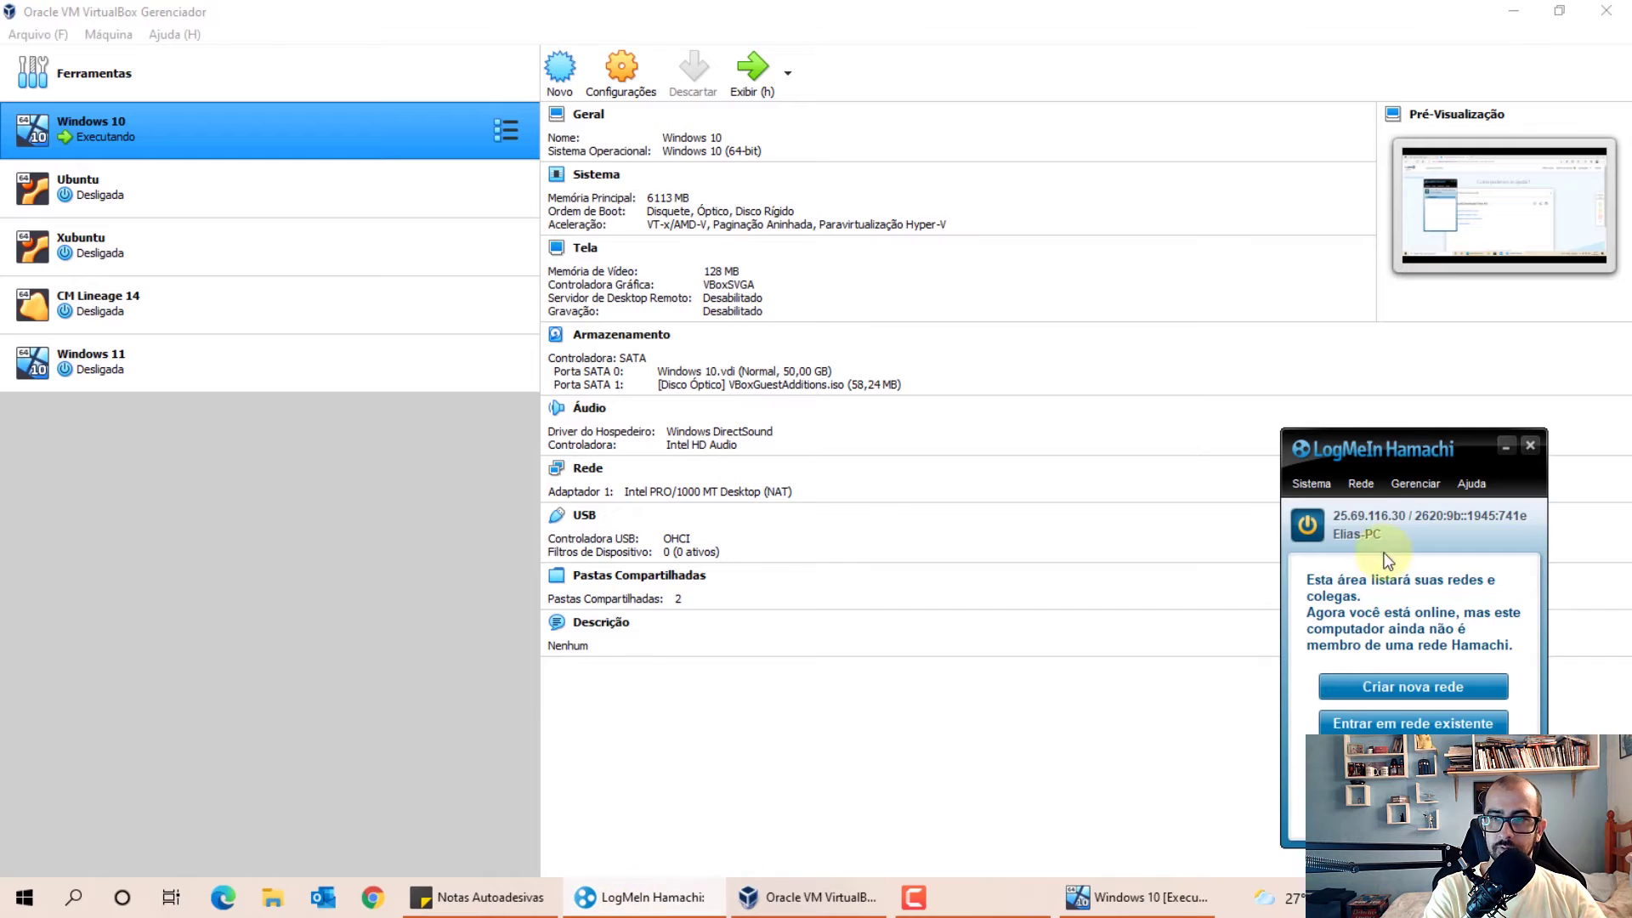
drag(1390, 444, 293, 349)
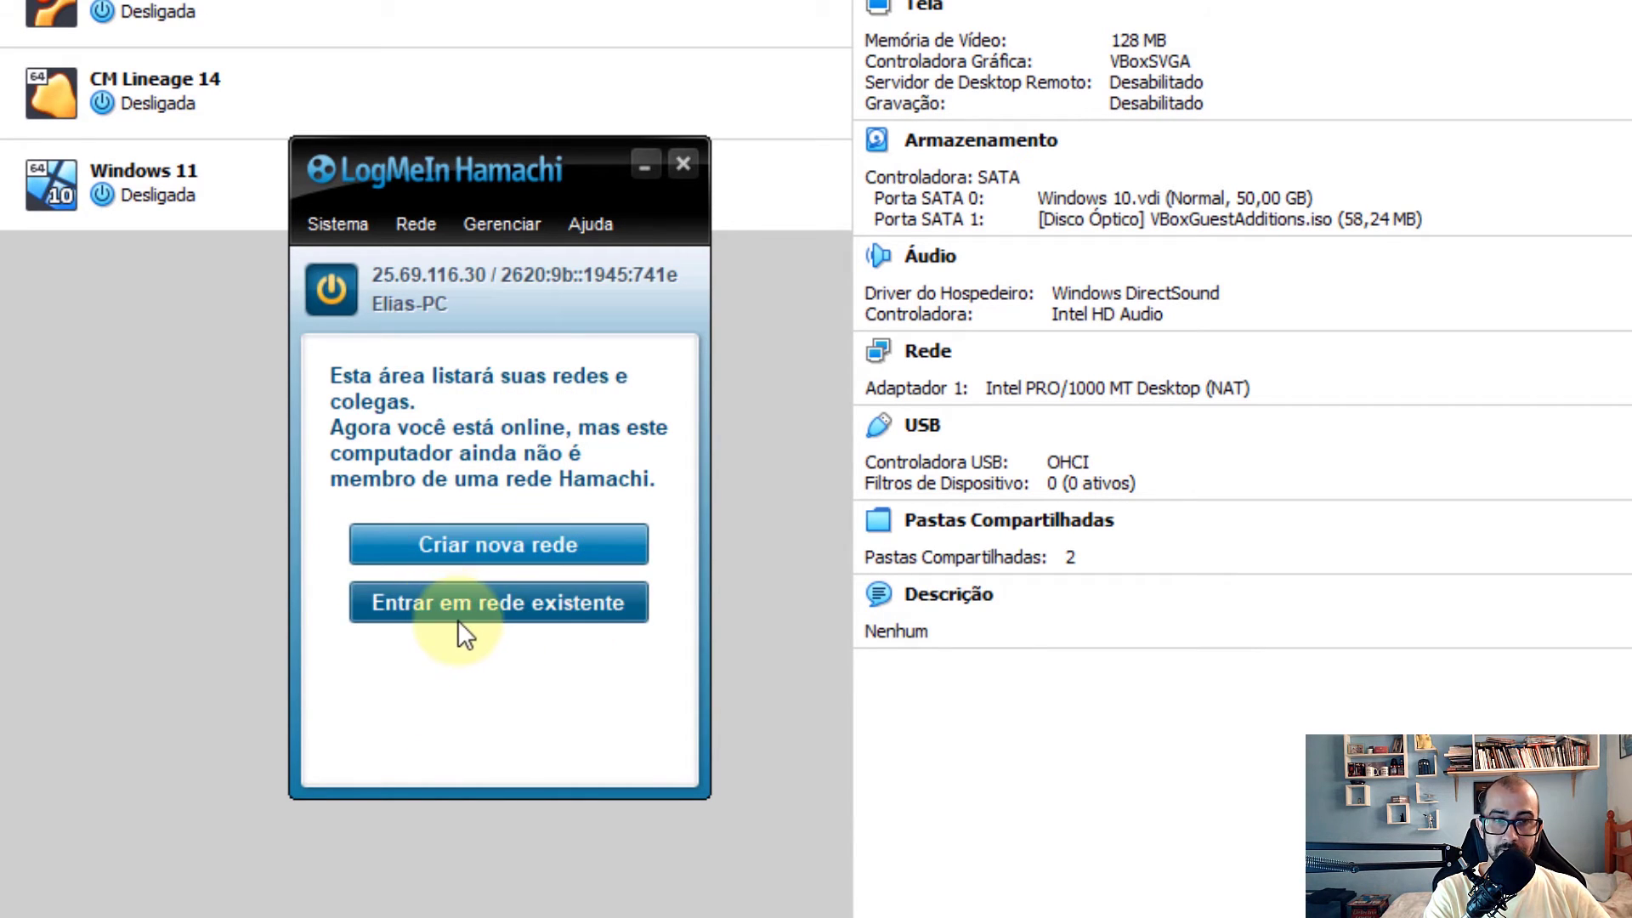
Join NewbieTeste with its network password, confirm the VM peer's direct tunnel, then move Hamachi right
click(397, 230)
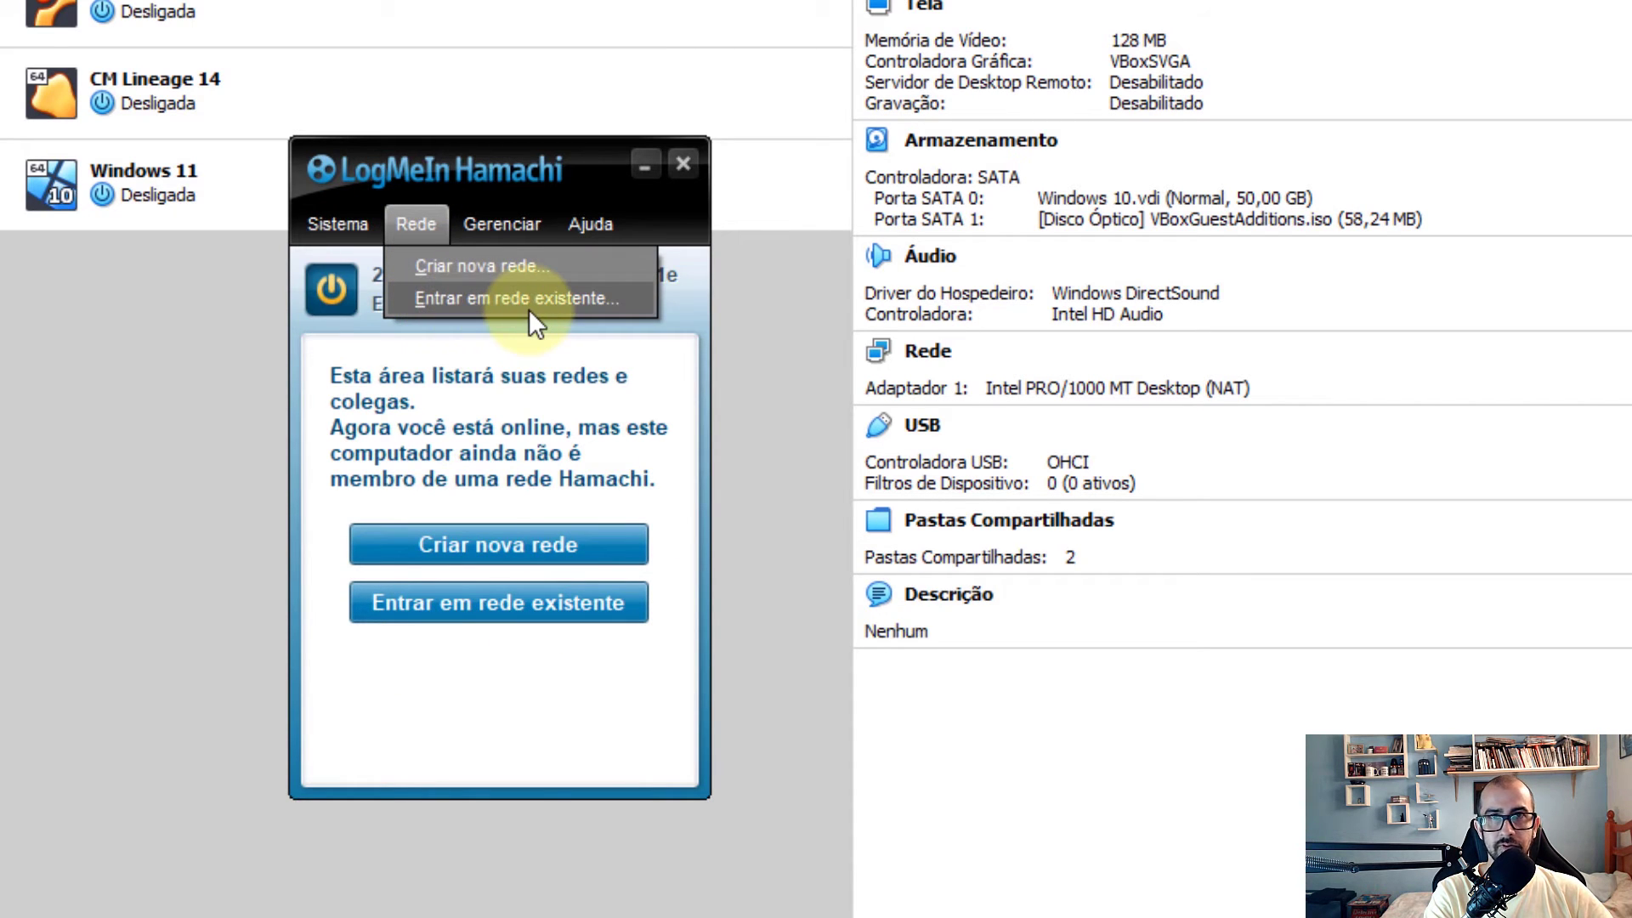
click(528, 299)
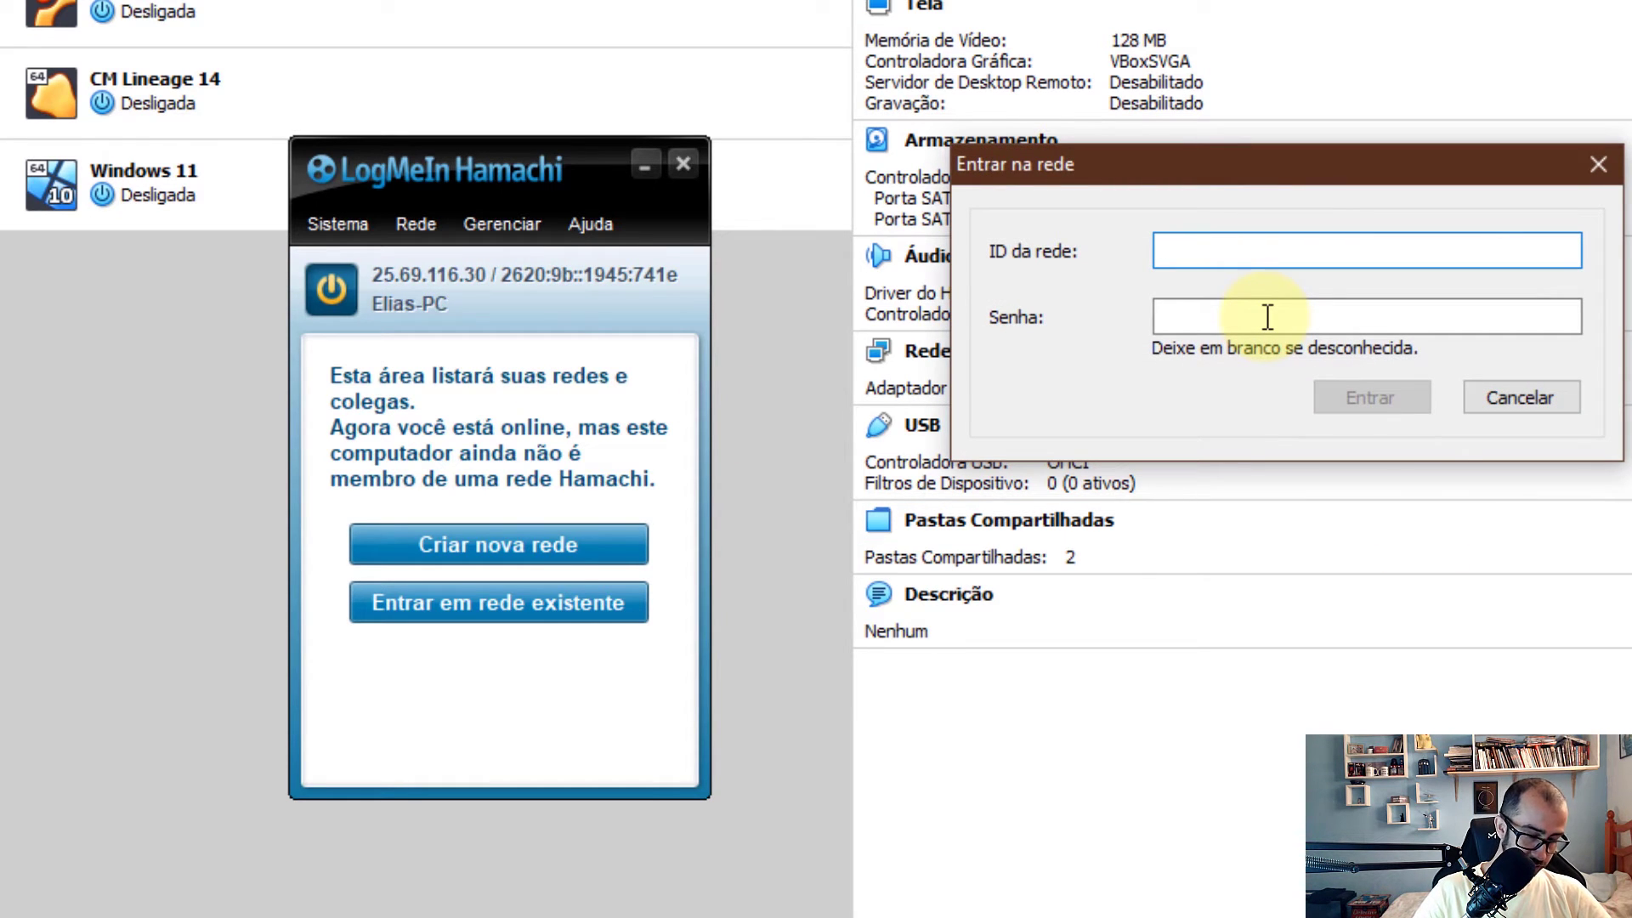
text(NewbieTeste)
key(Tab)
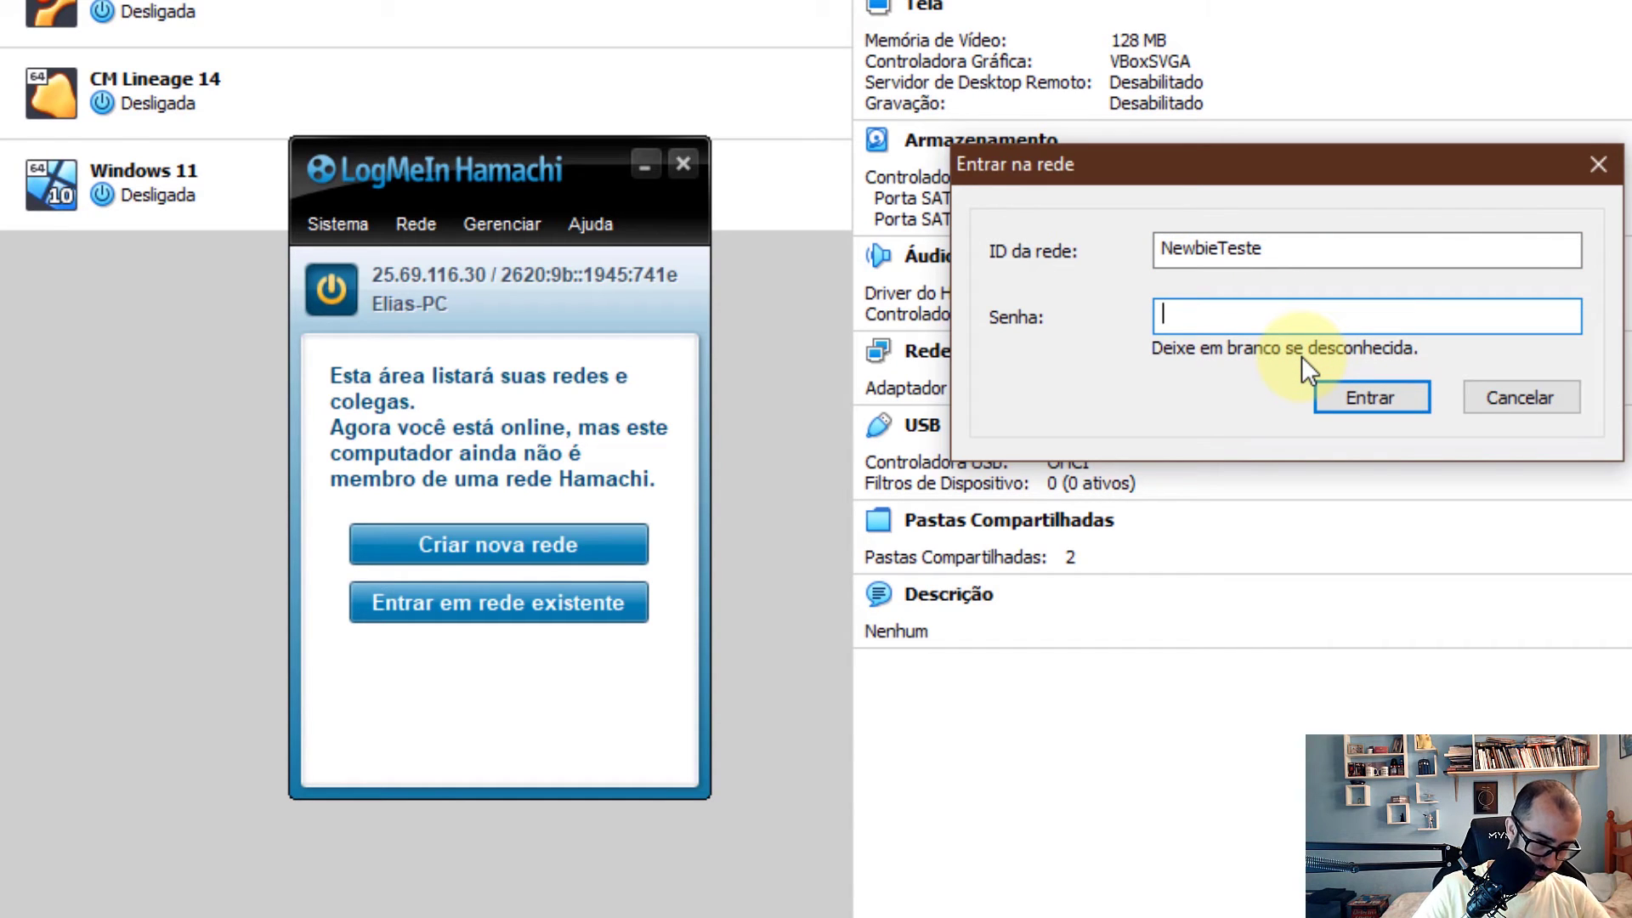
text(123456)
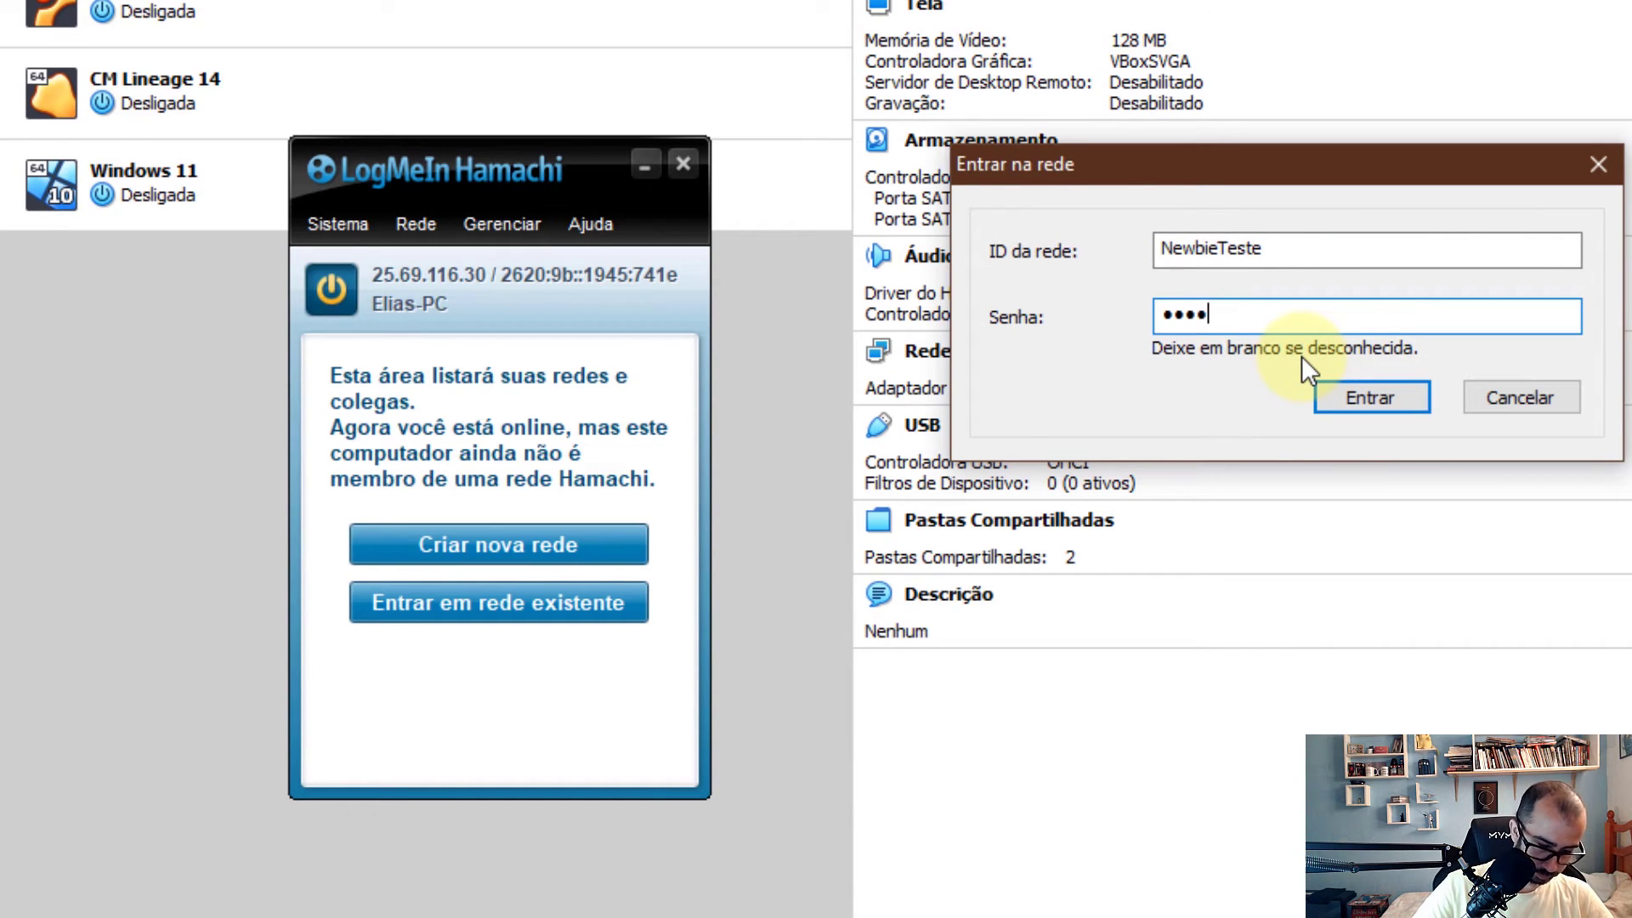
text(789)
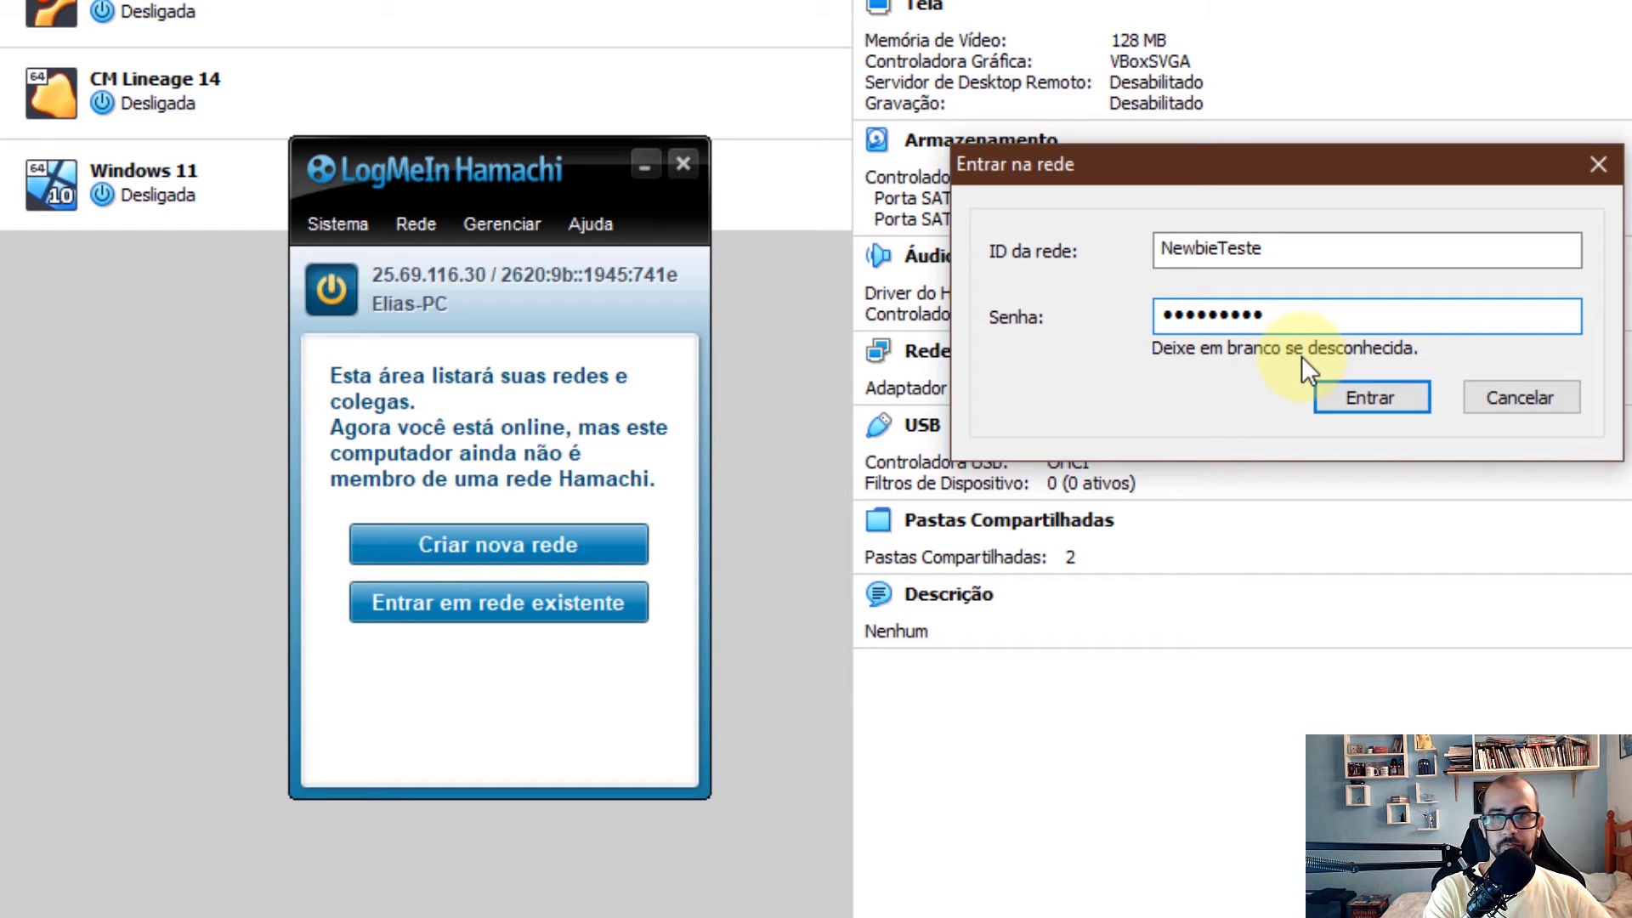
click(1384, 400)
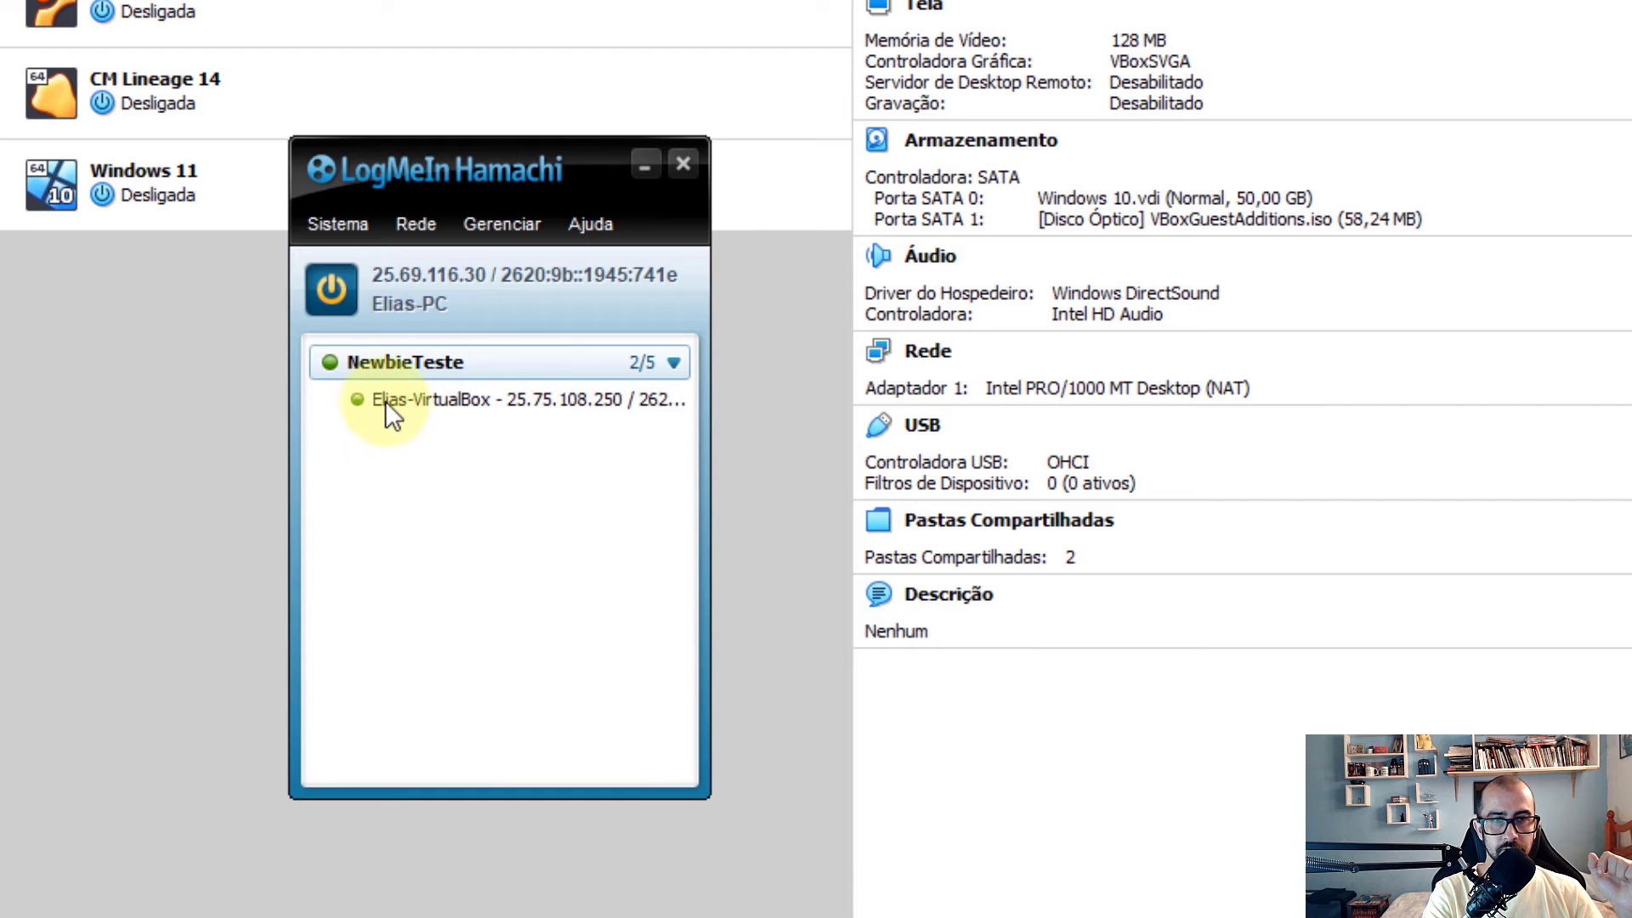
mouse_move(416, 415)
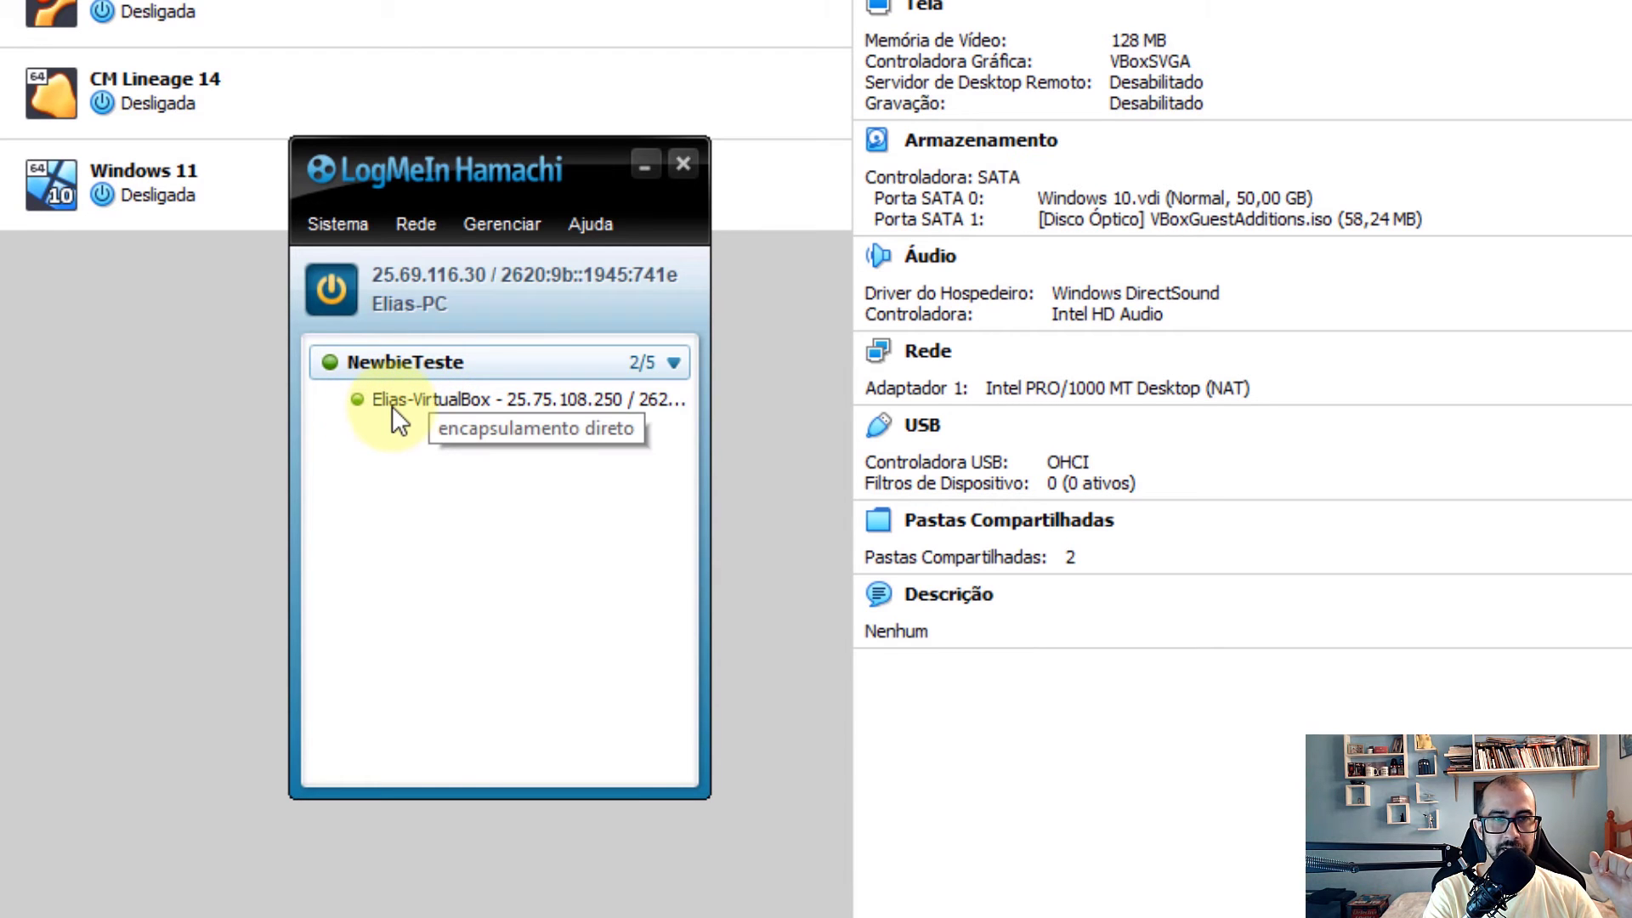
drag(456, 164, 1631, 53)
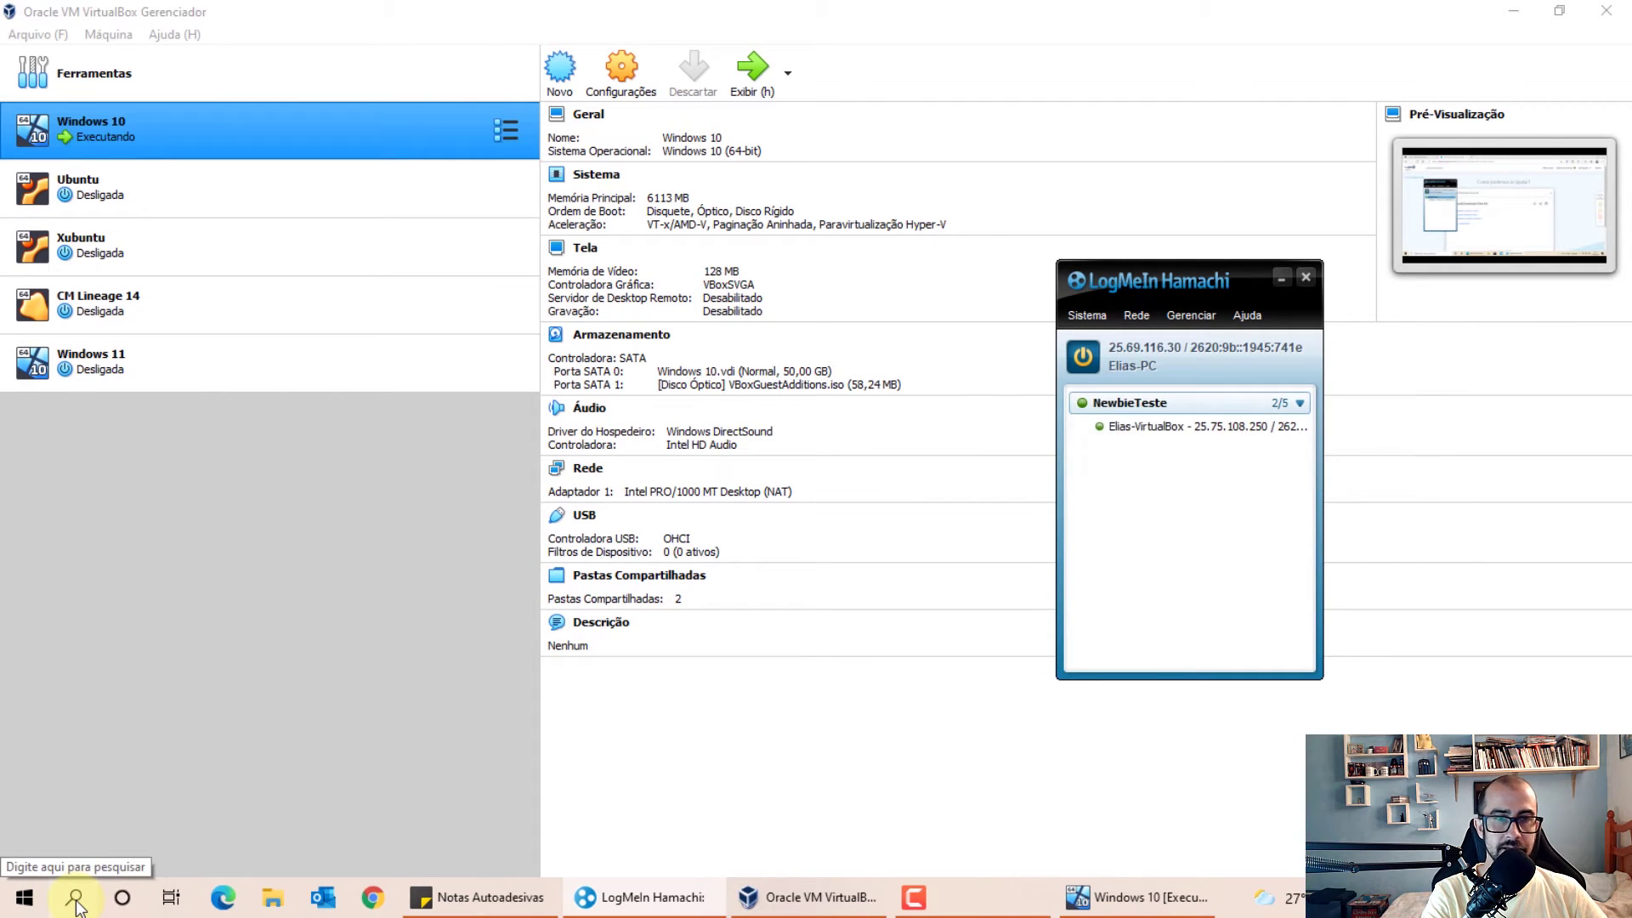
Launch Remote Desktop Connection via 'area' search and change the computer name's Notebook part to VirtualBox
click(75, 899)
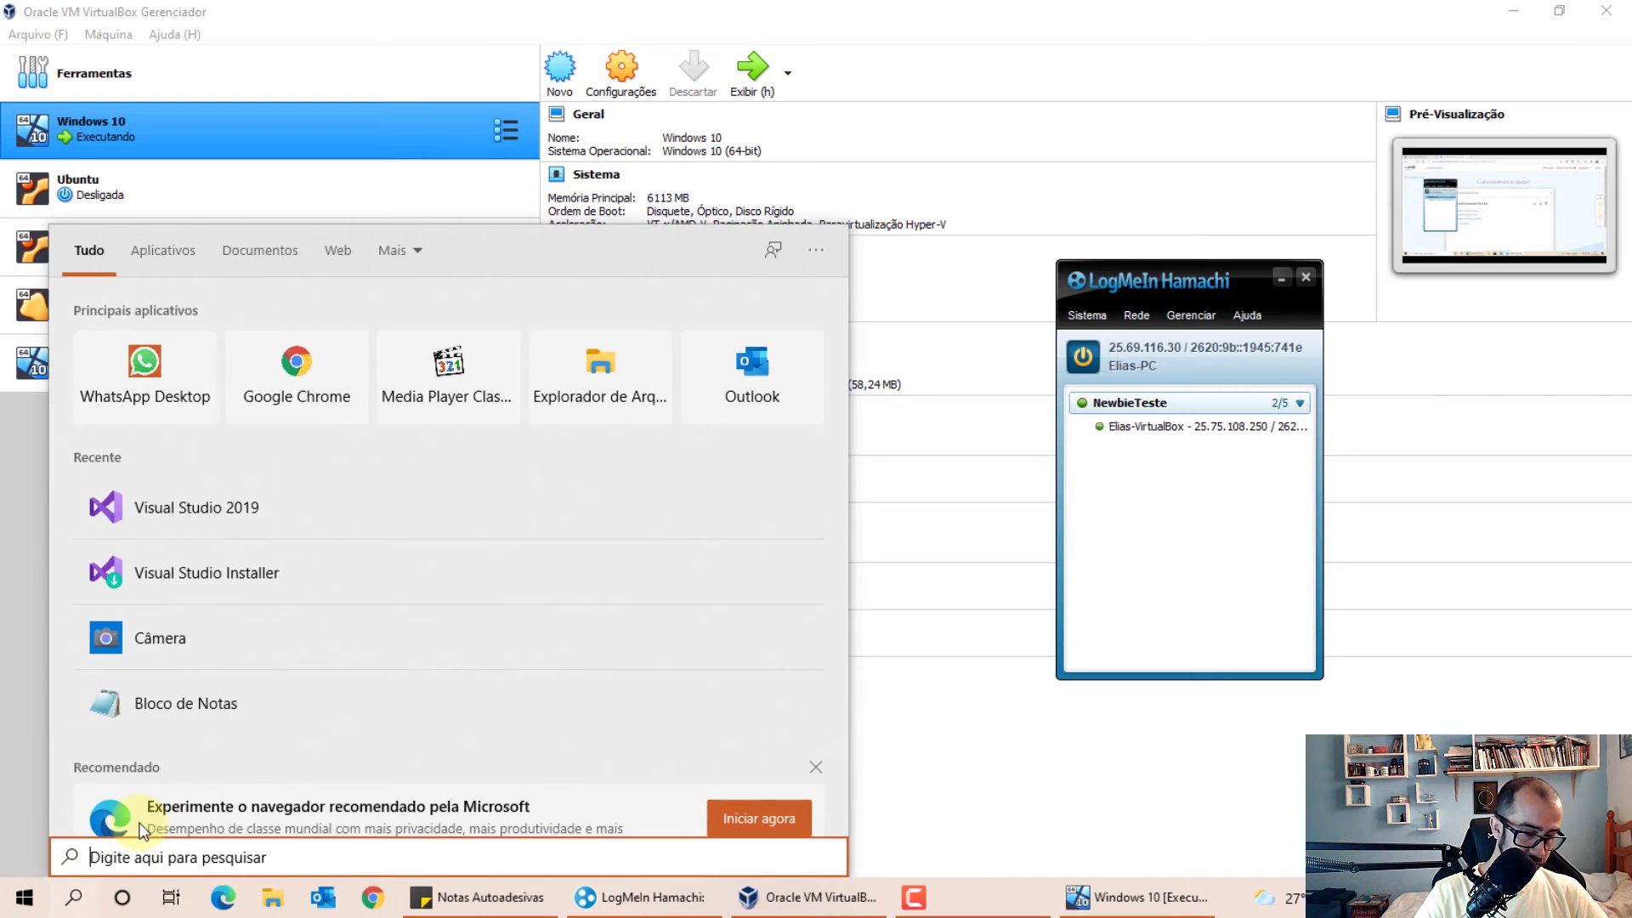
text(area)
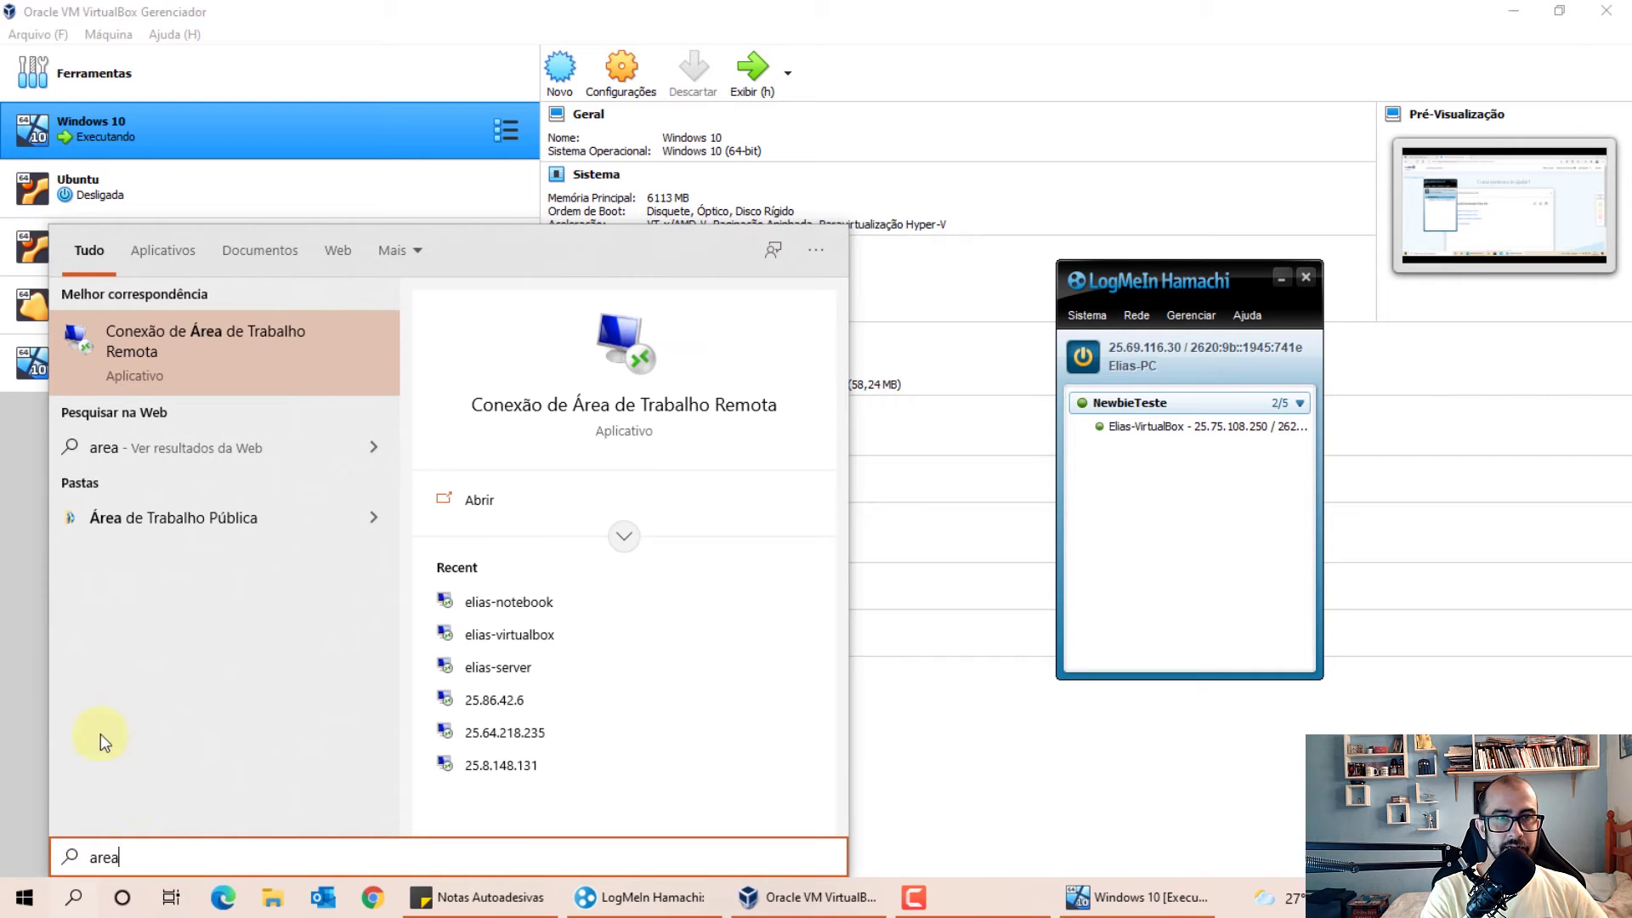
click(267, 356)
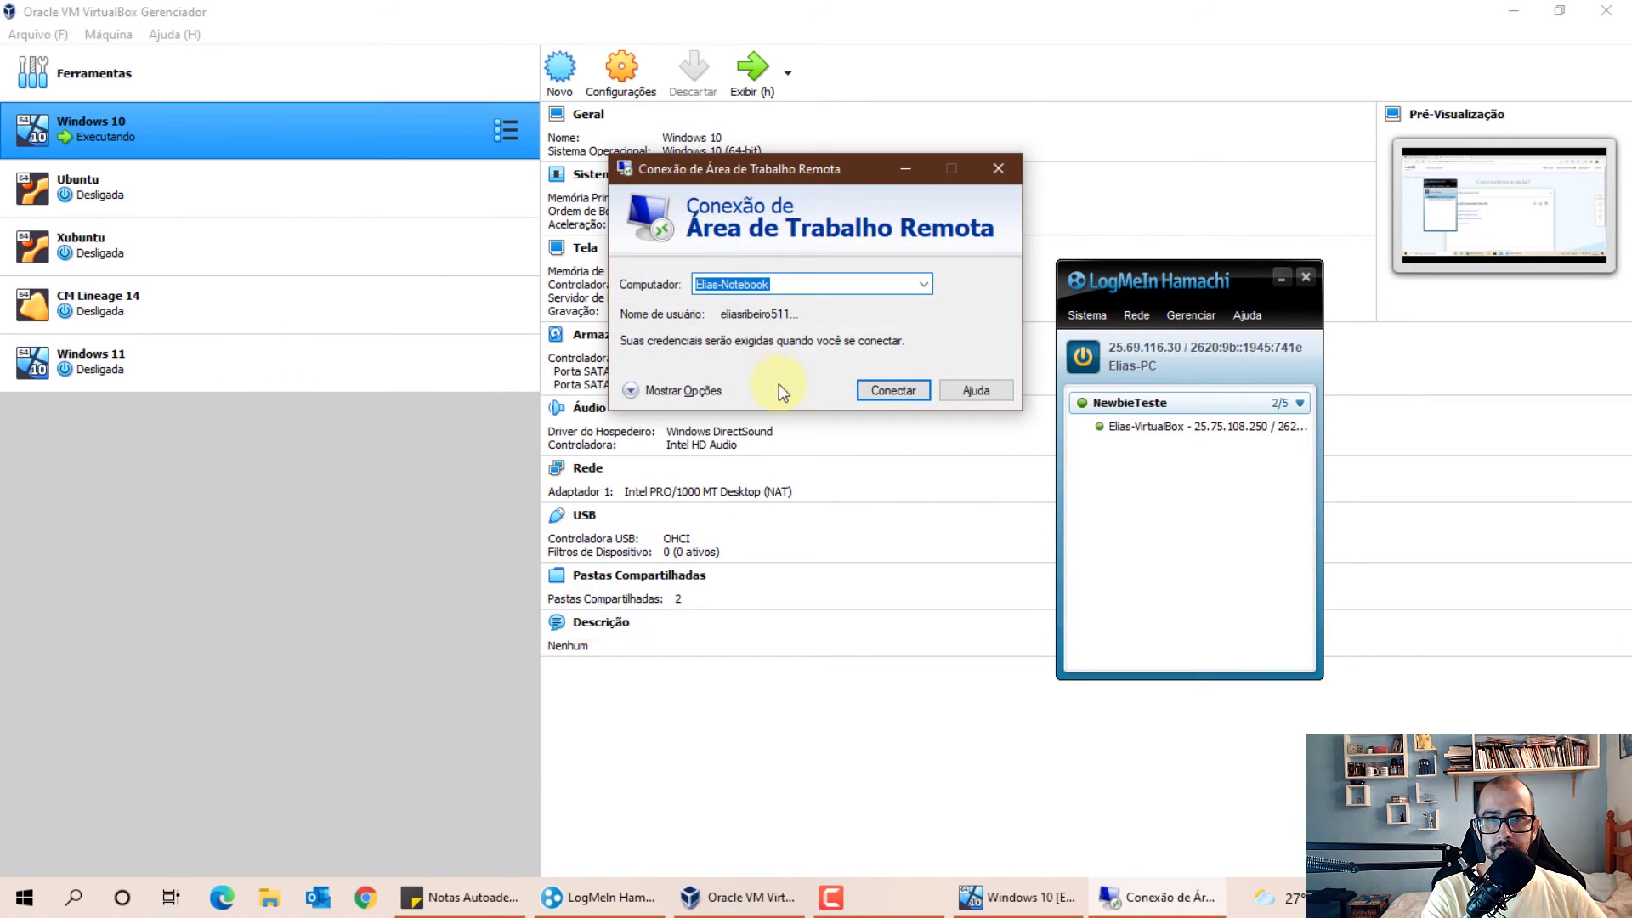
click(794, 284)
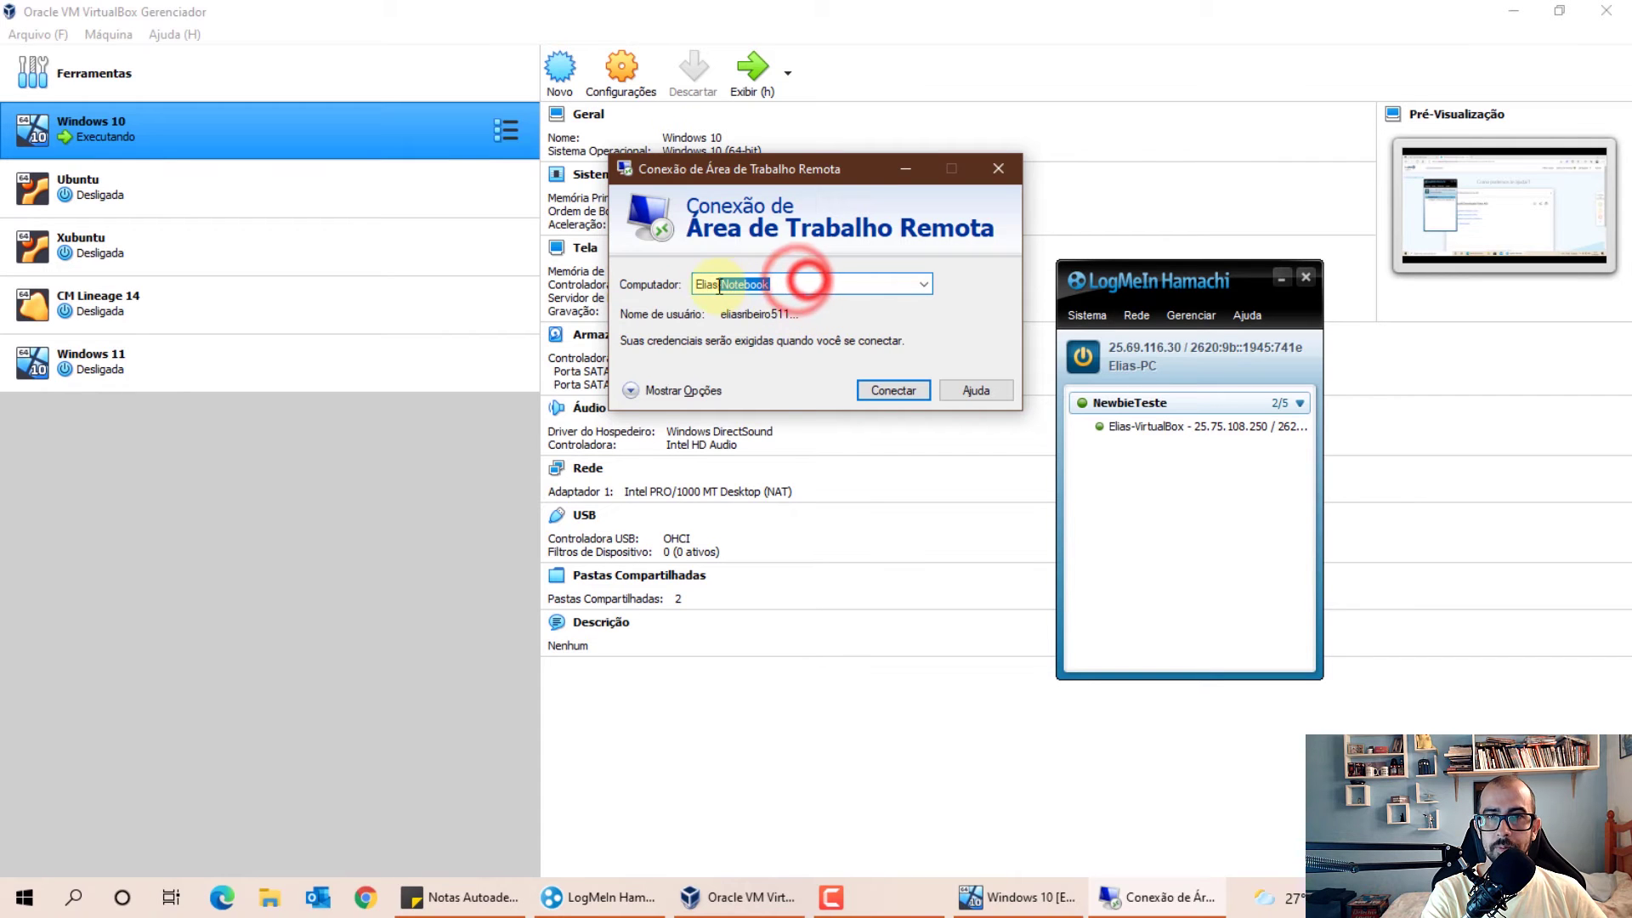
key(ctrl+shift+Left)
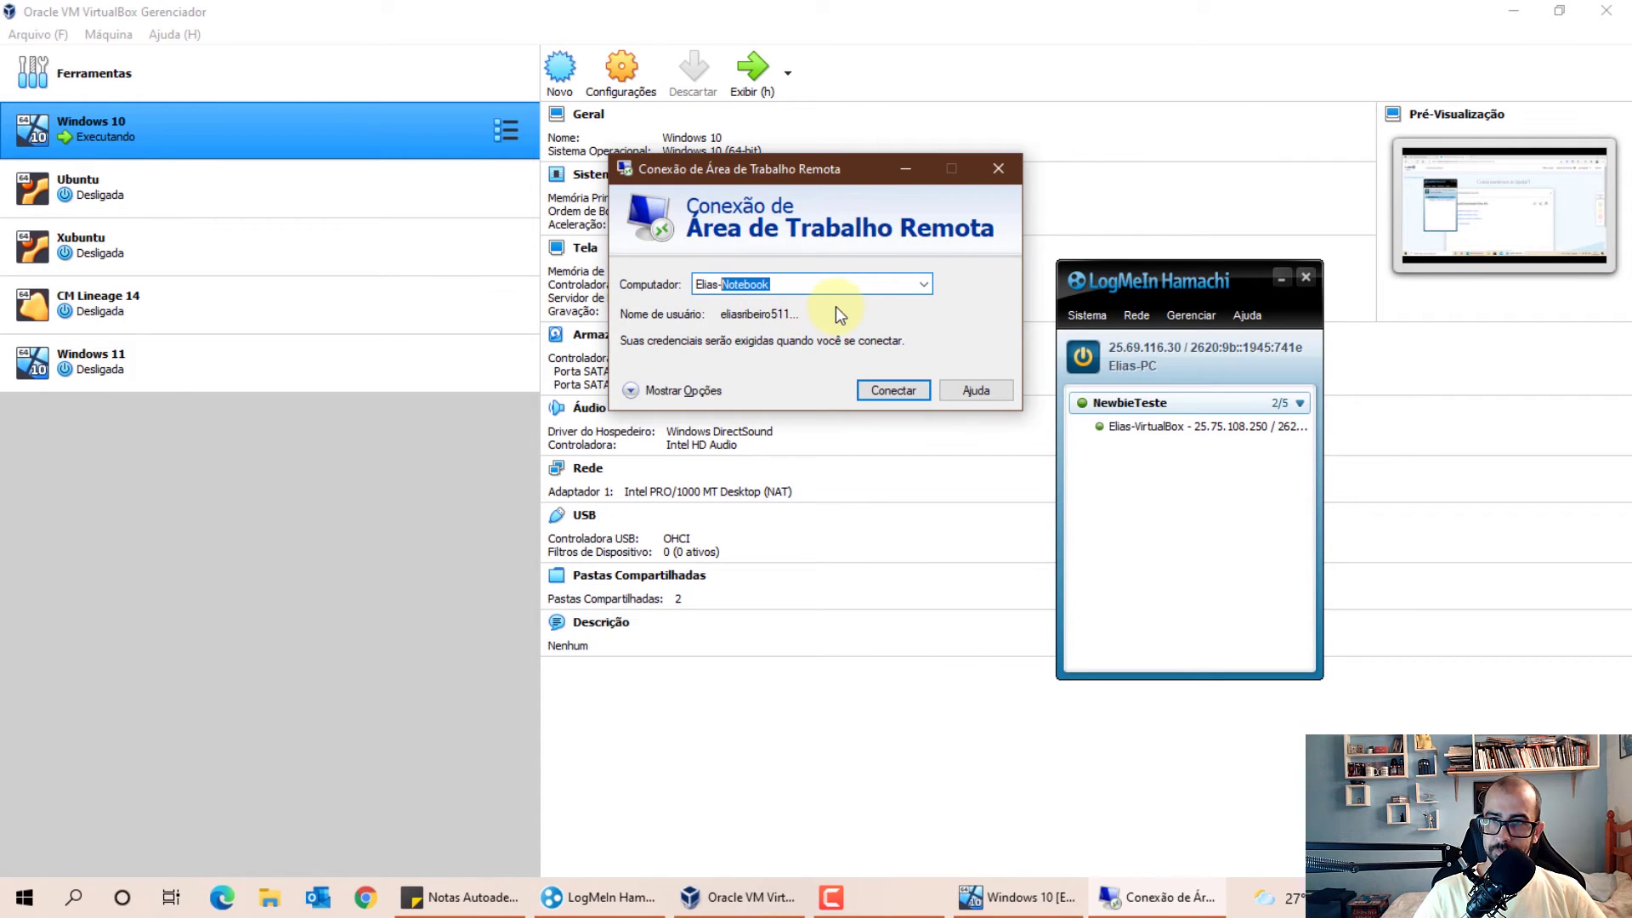
text(VirtualBox)
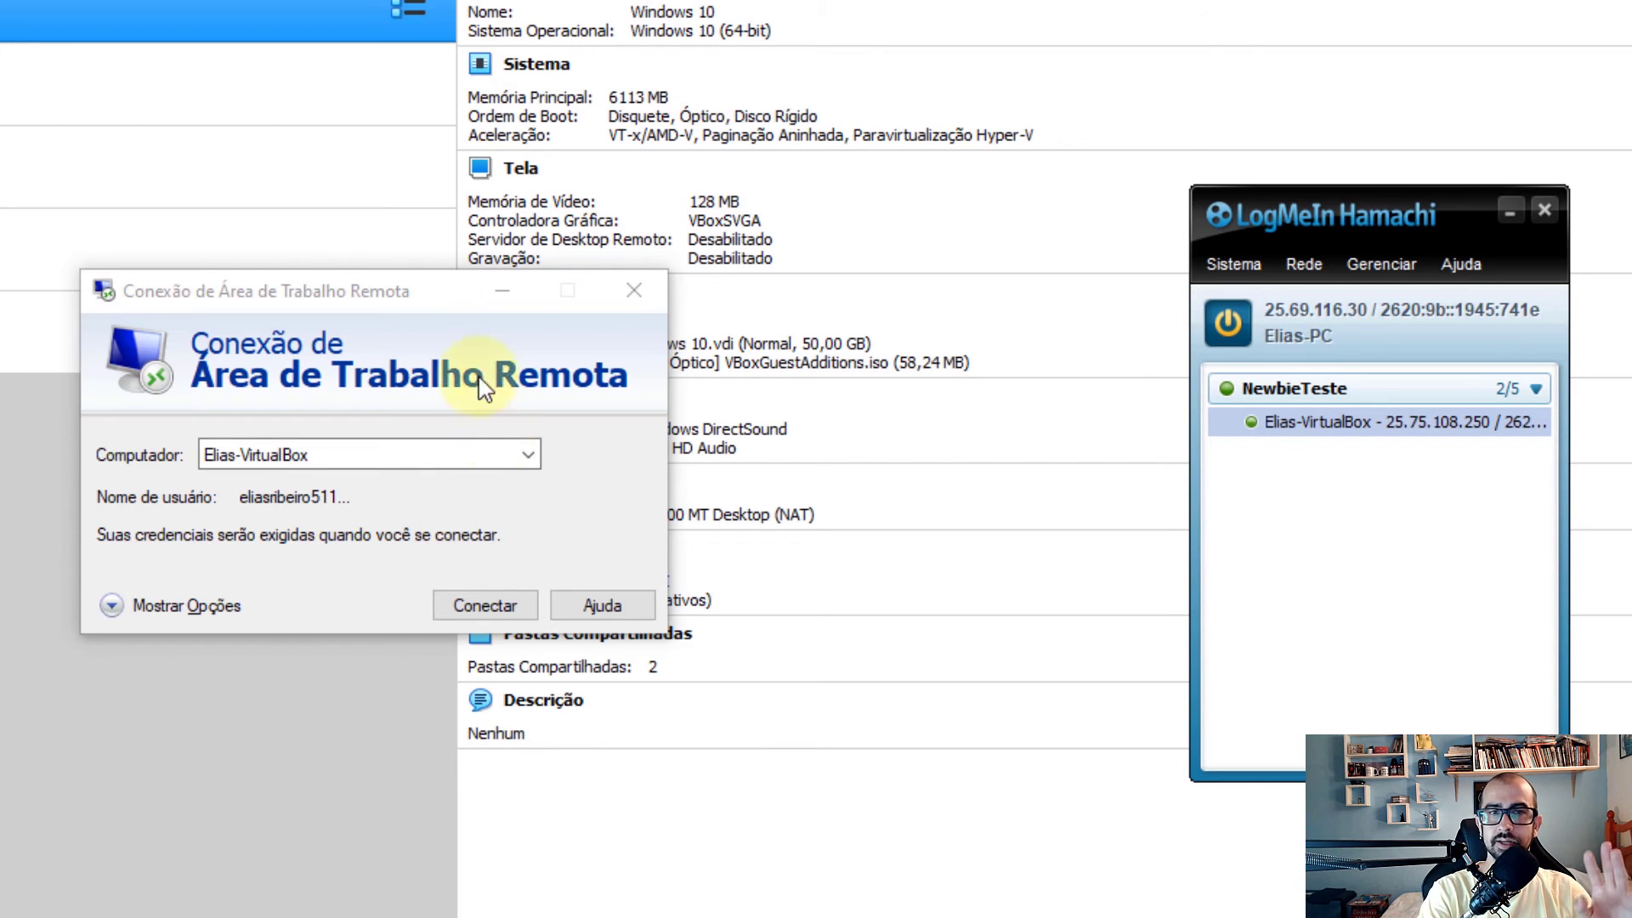
Start the Remote Desktop connection to the VirtualBox VM computer
click(388, 293)
click(225, 455)
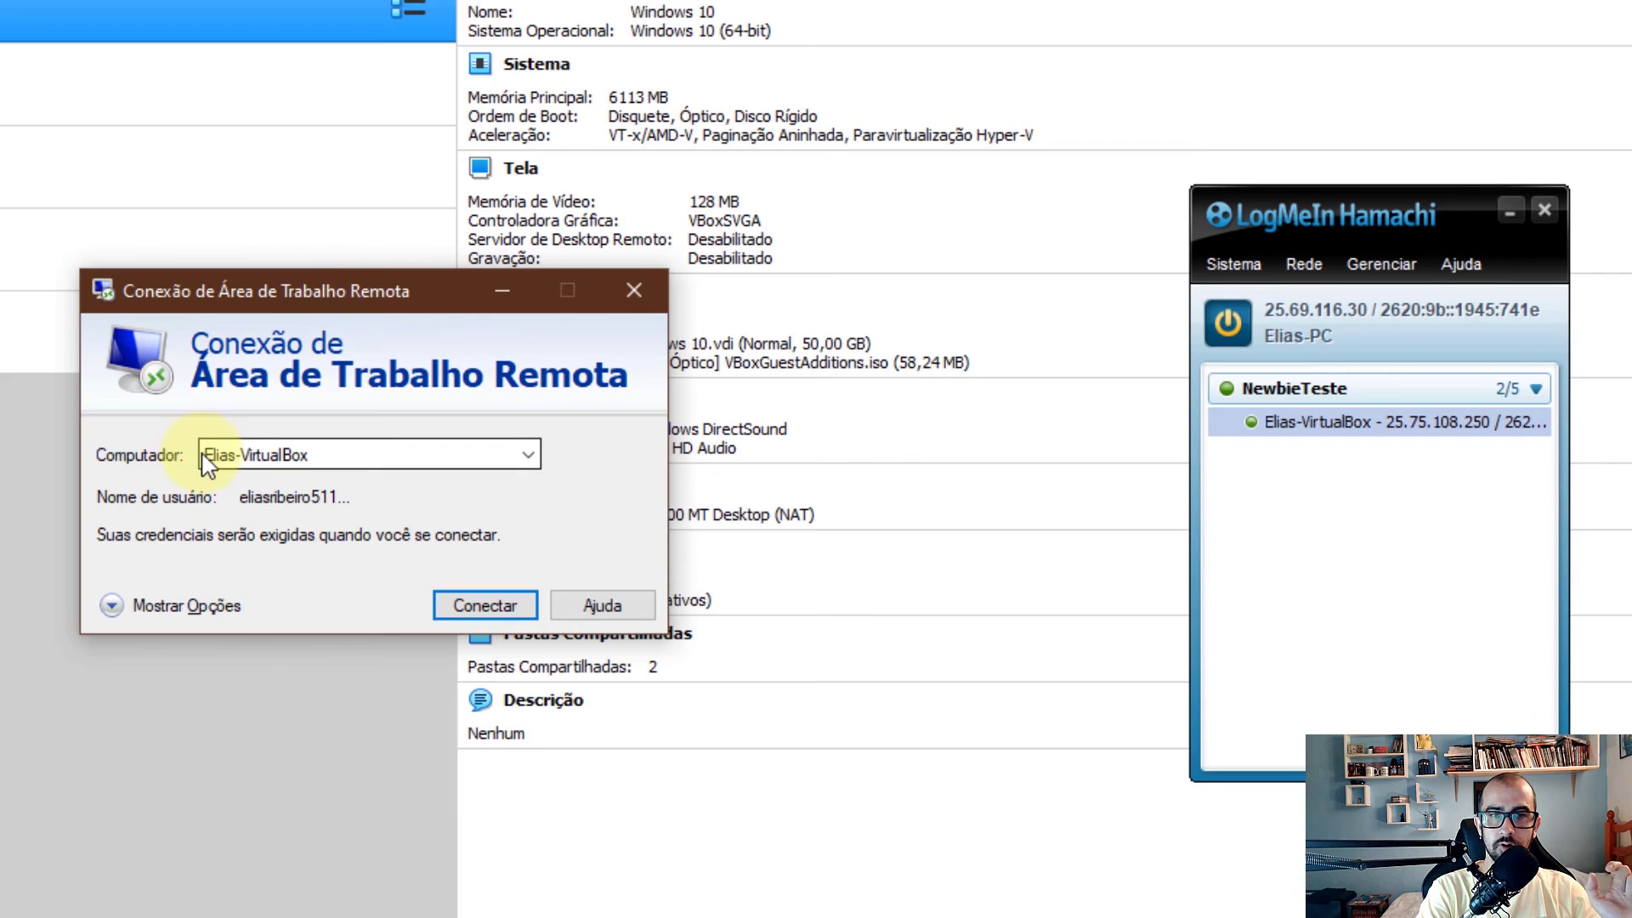
click(302, 455)
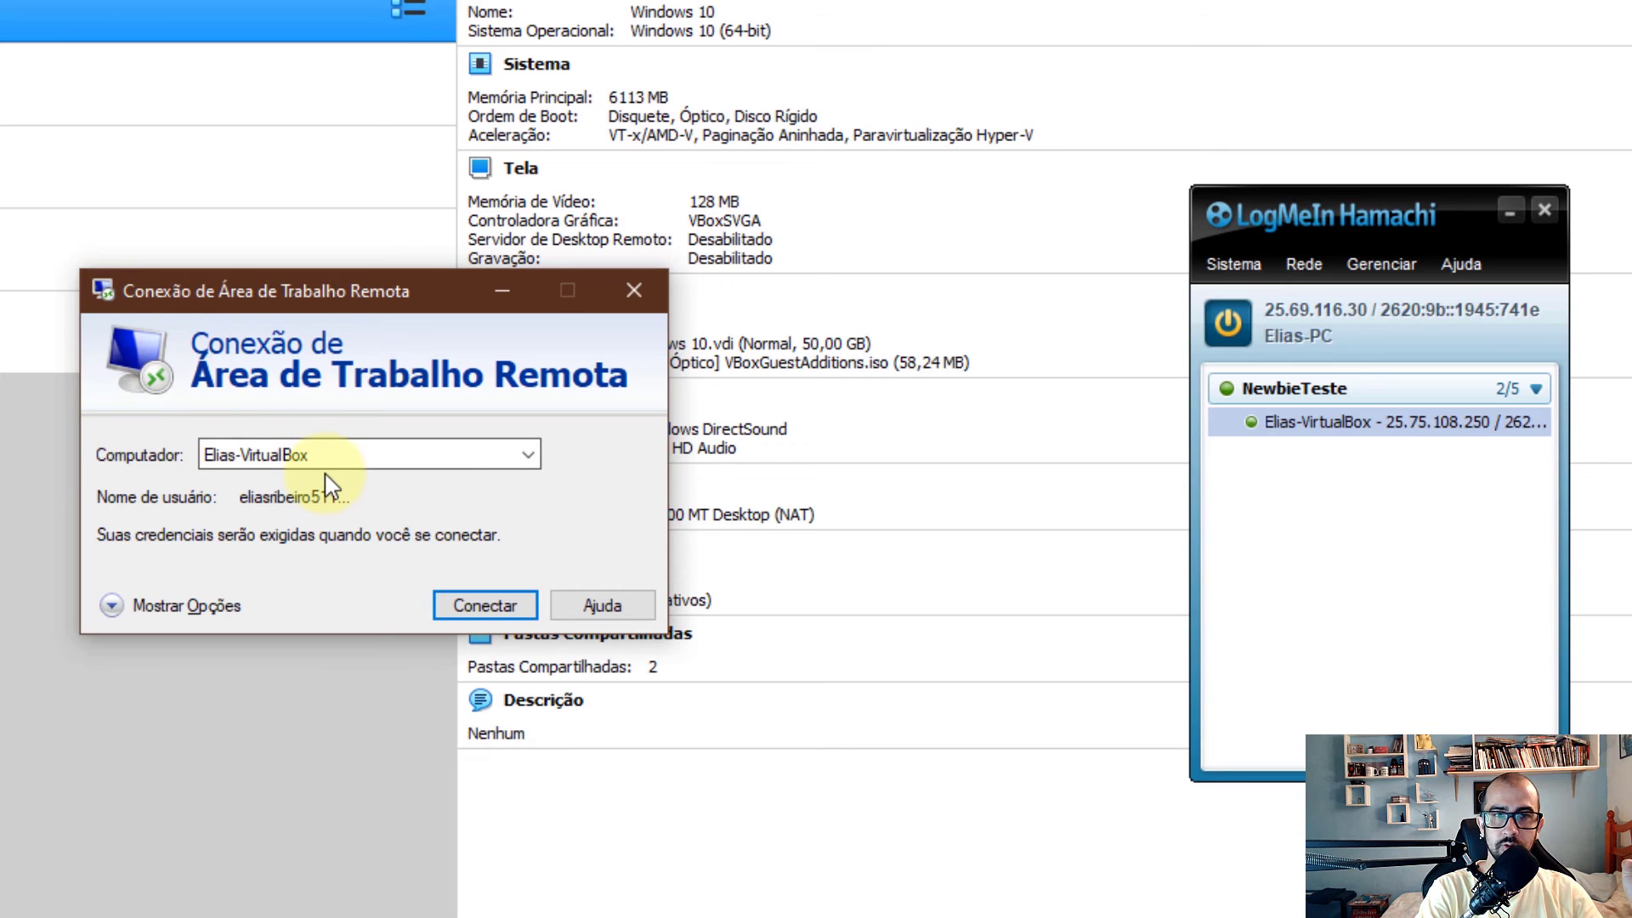
click(503, 602)
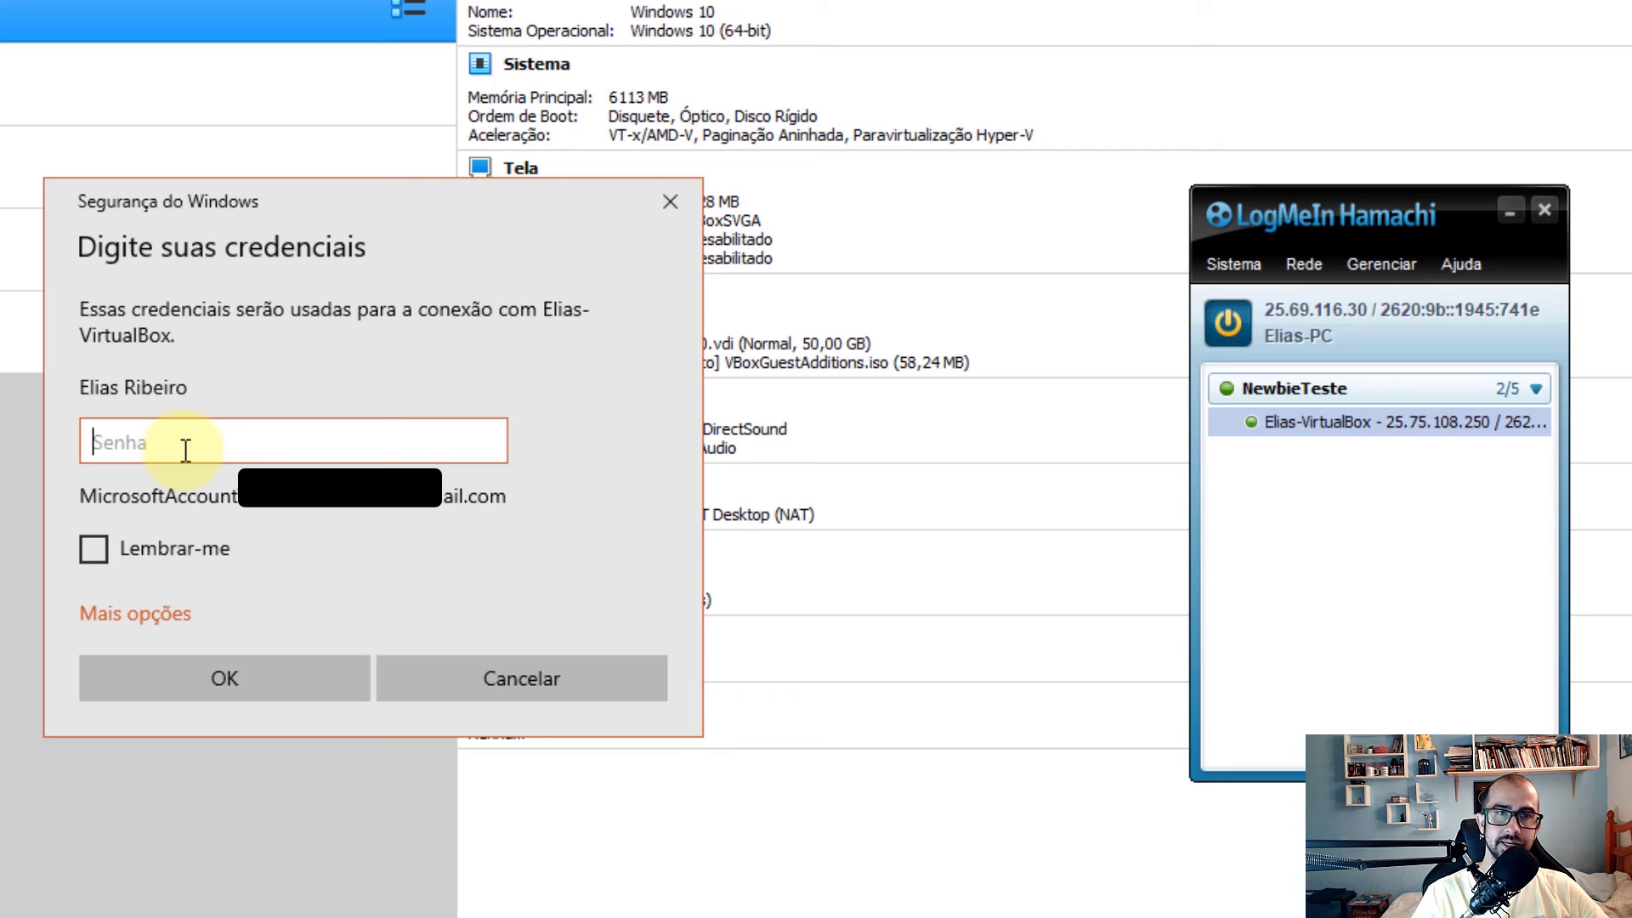
Submit the VM account password and accept its certificate, suppressing future warnings for it
text(****)
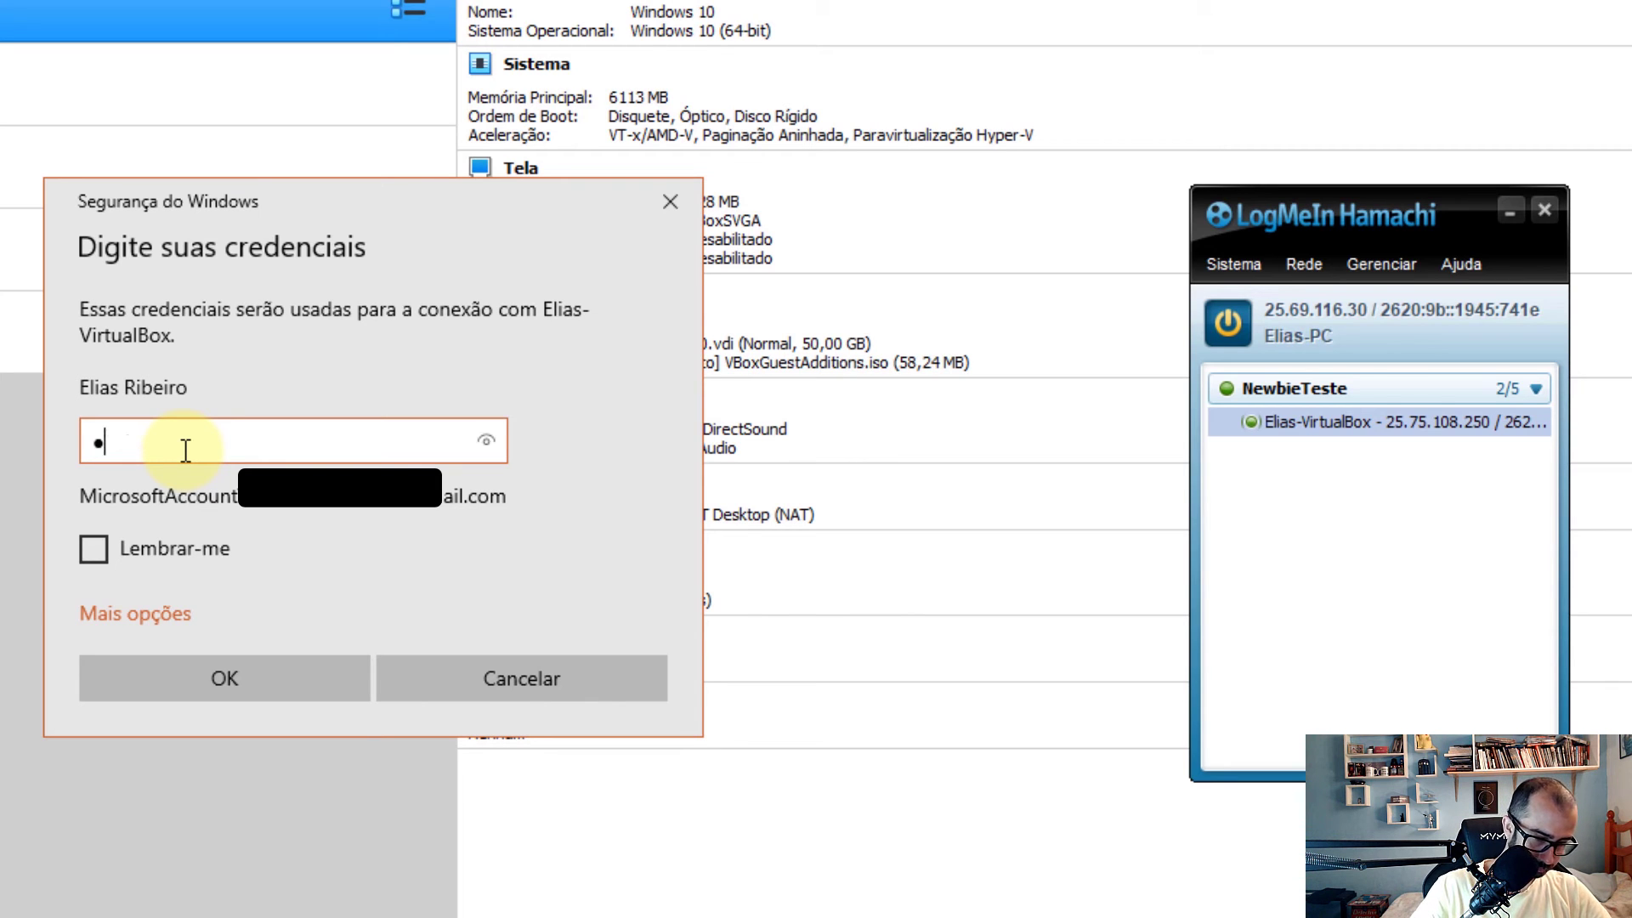
text(*****)
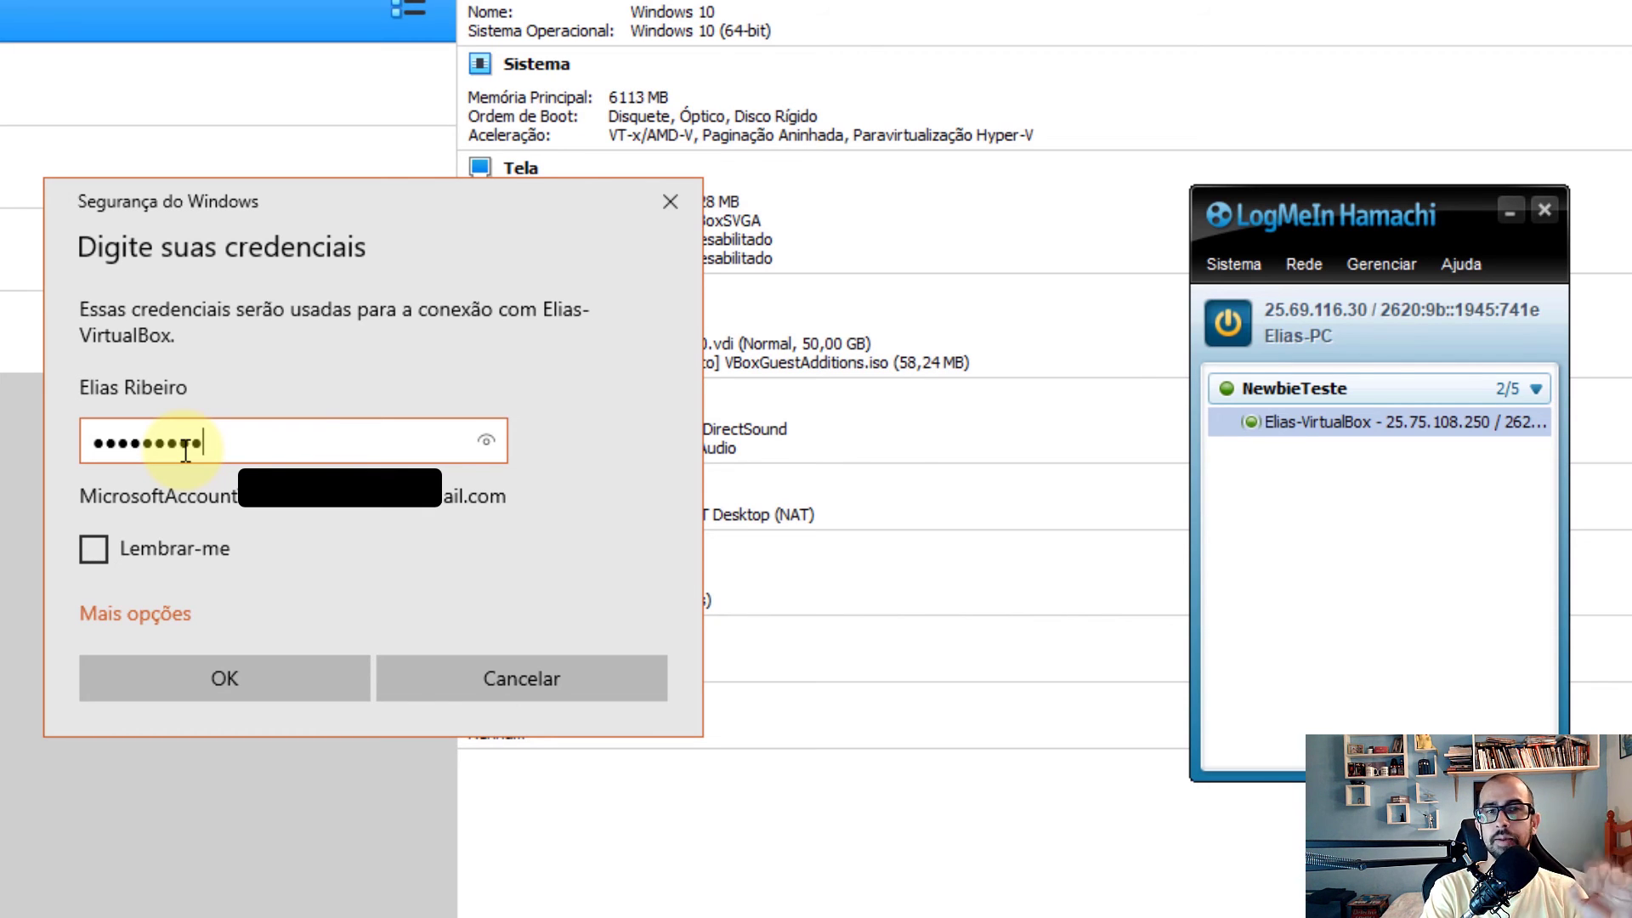
click(244, 685)
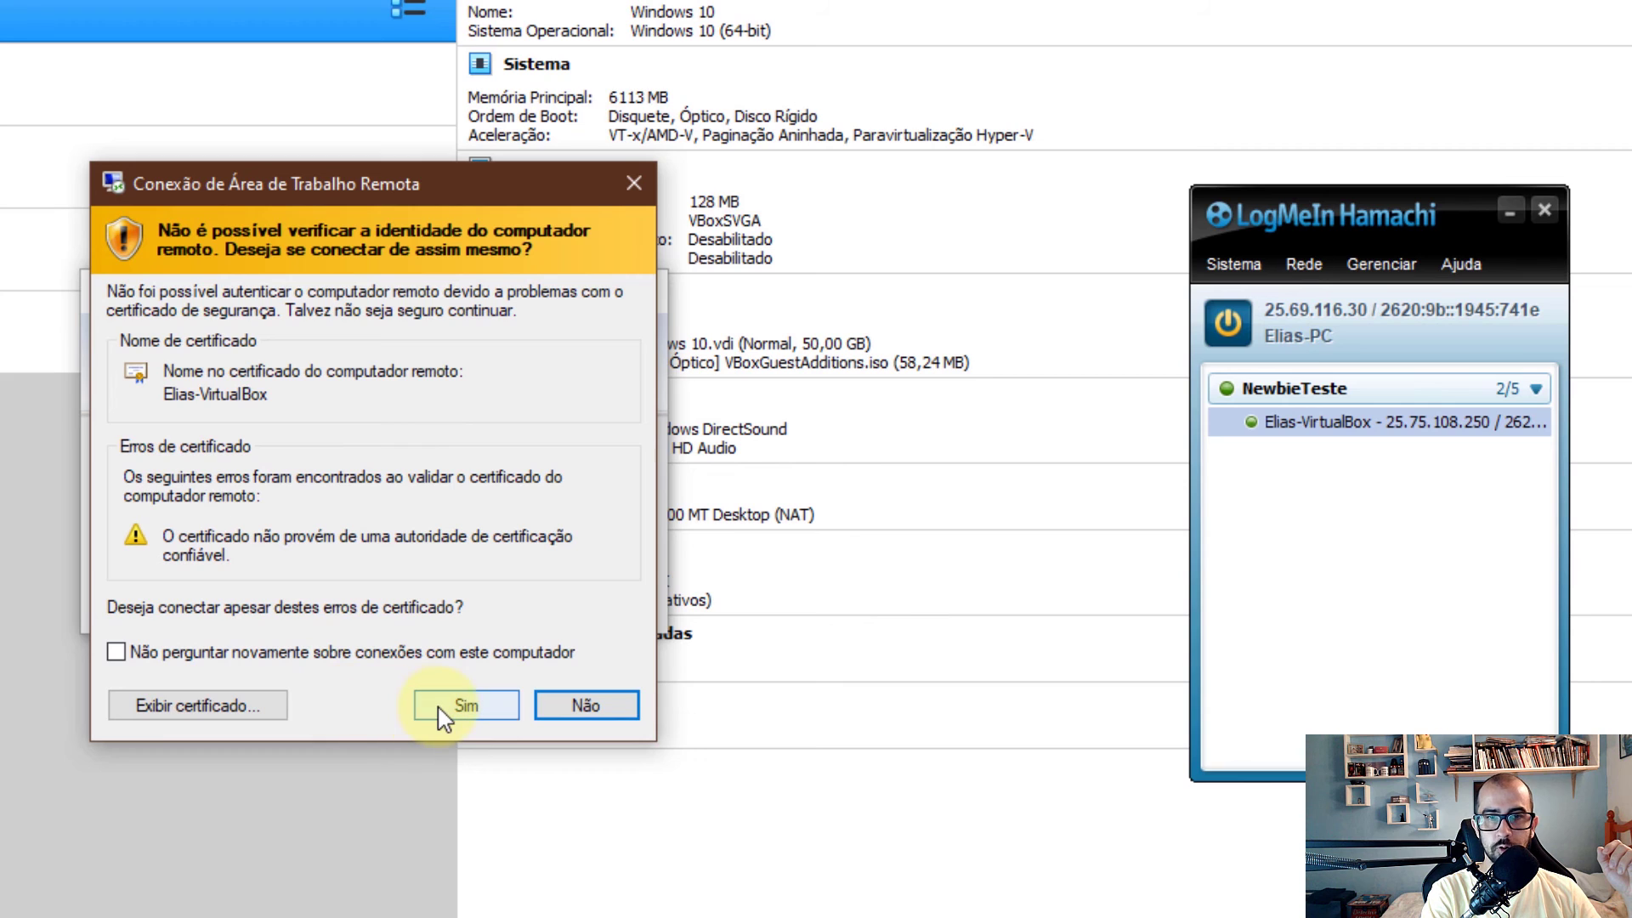
click(115, 652)
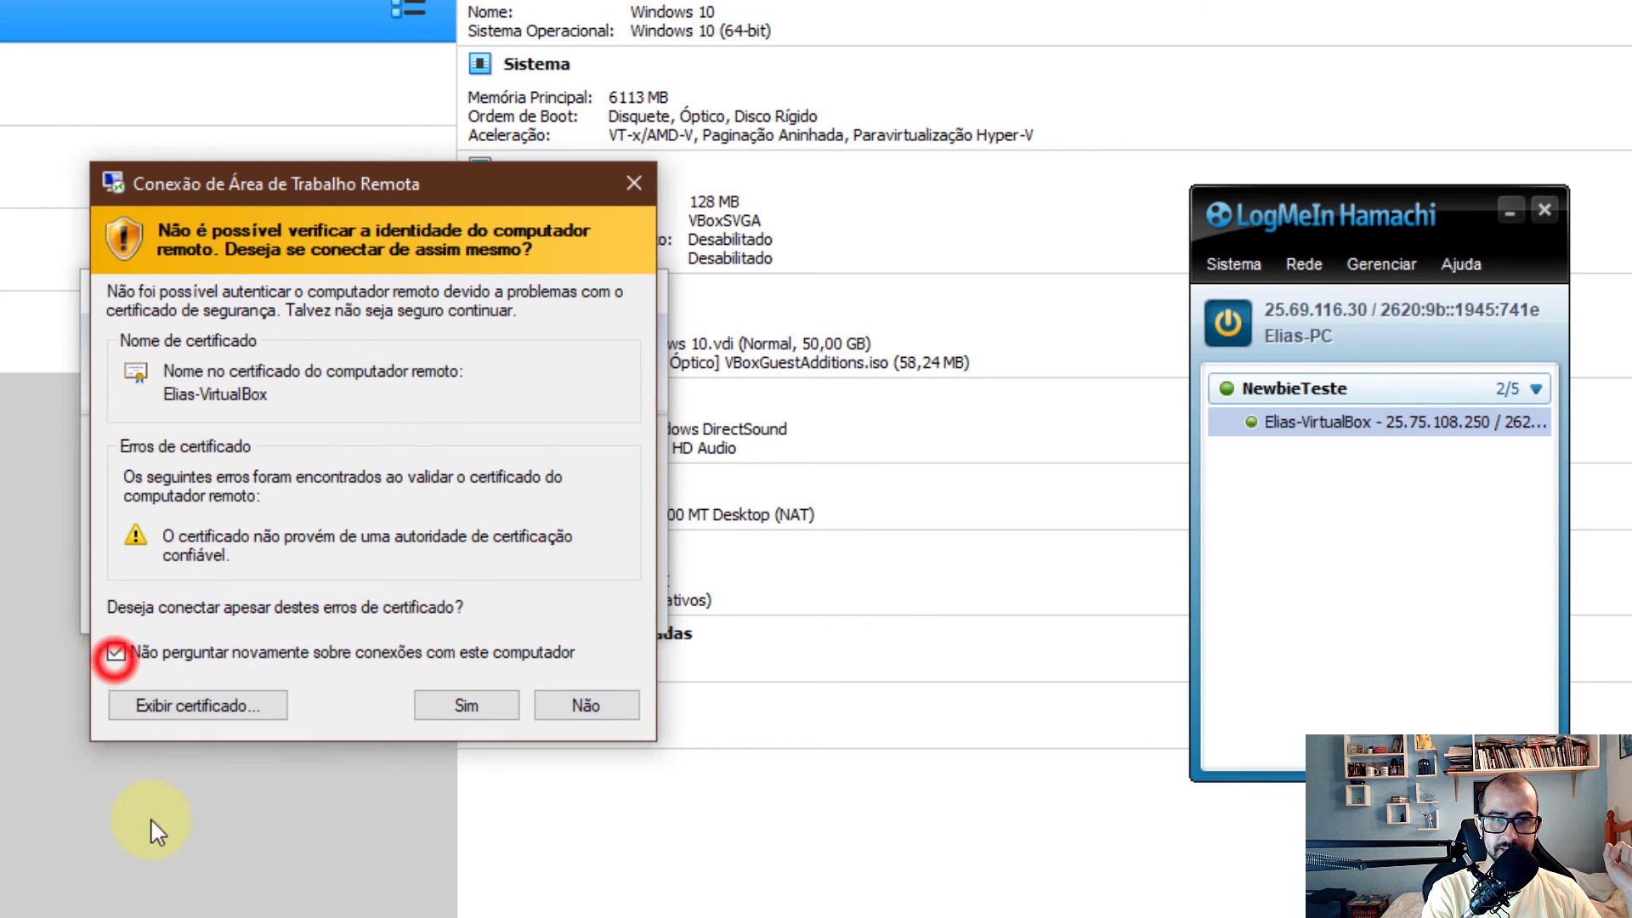
click(466, 714)
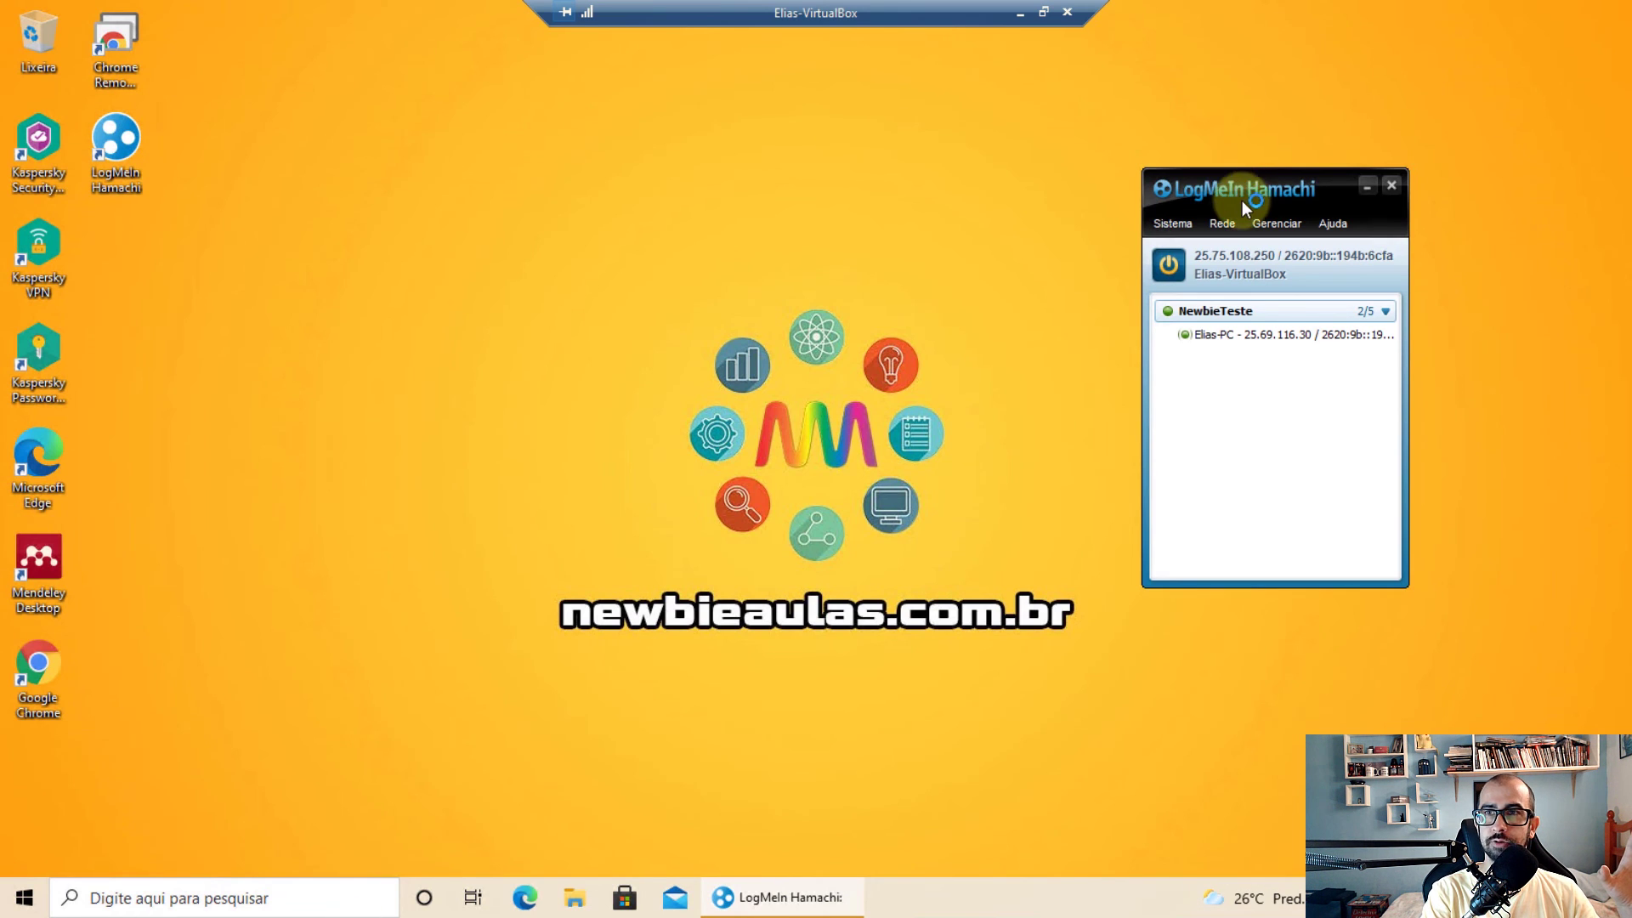
Reposition the VM's Hamachi window, toggle the session out of full screen and back, then disconnect from Elias-VirtualBox
drag(1226, 190, 1299, 141)
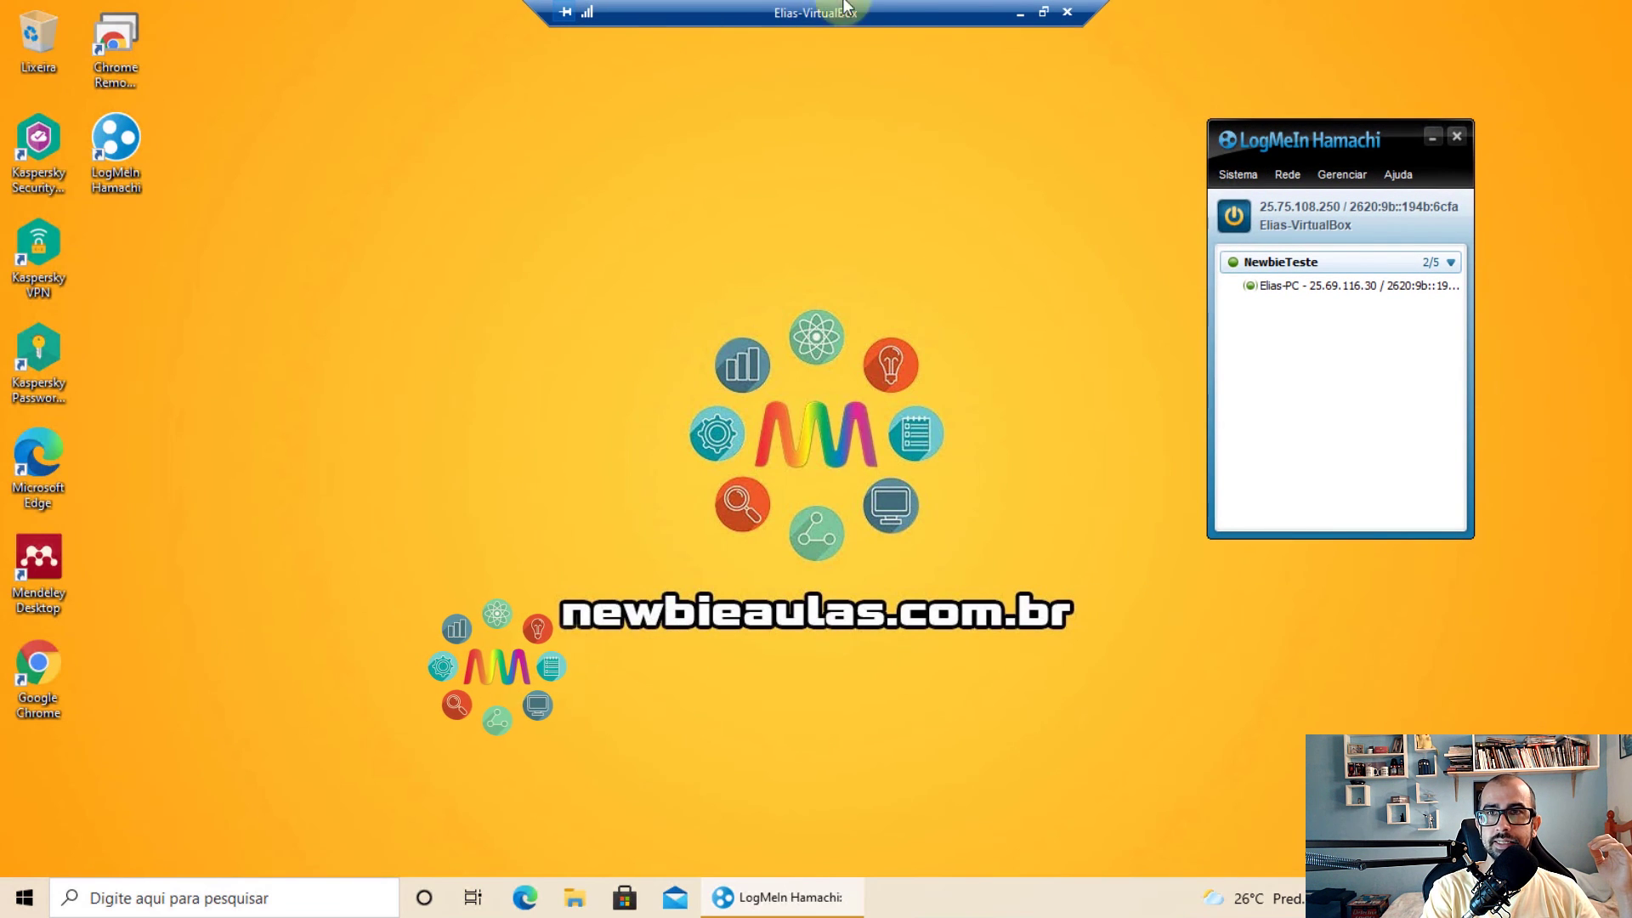
click(1045, 13)
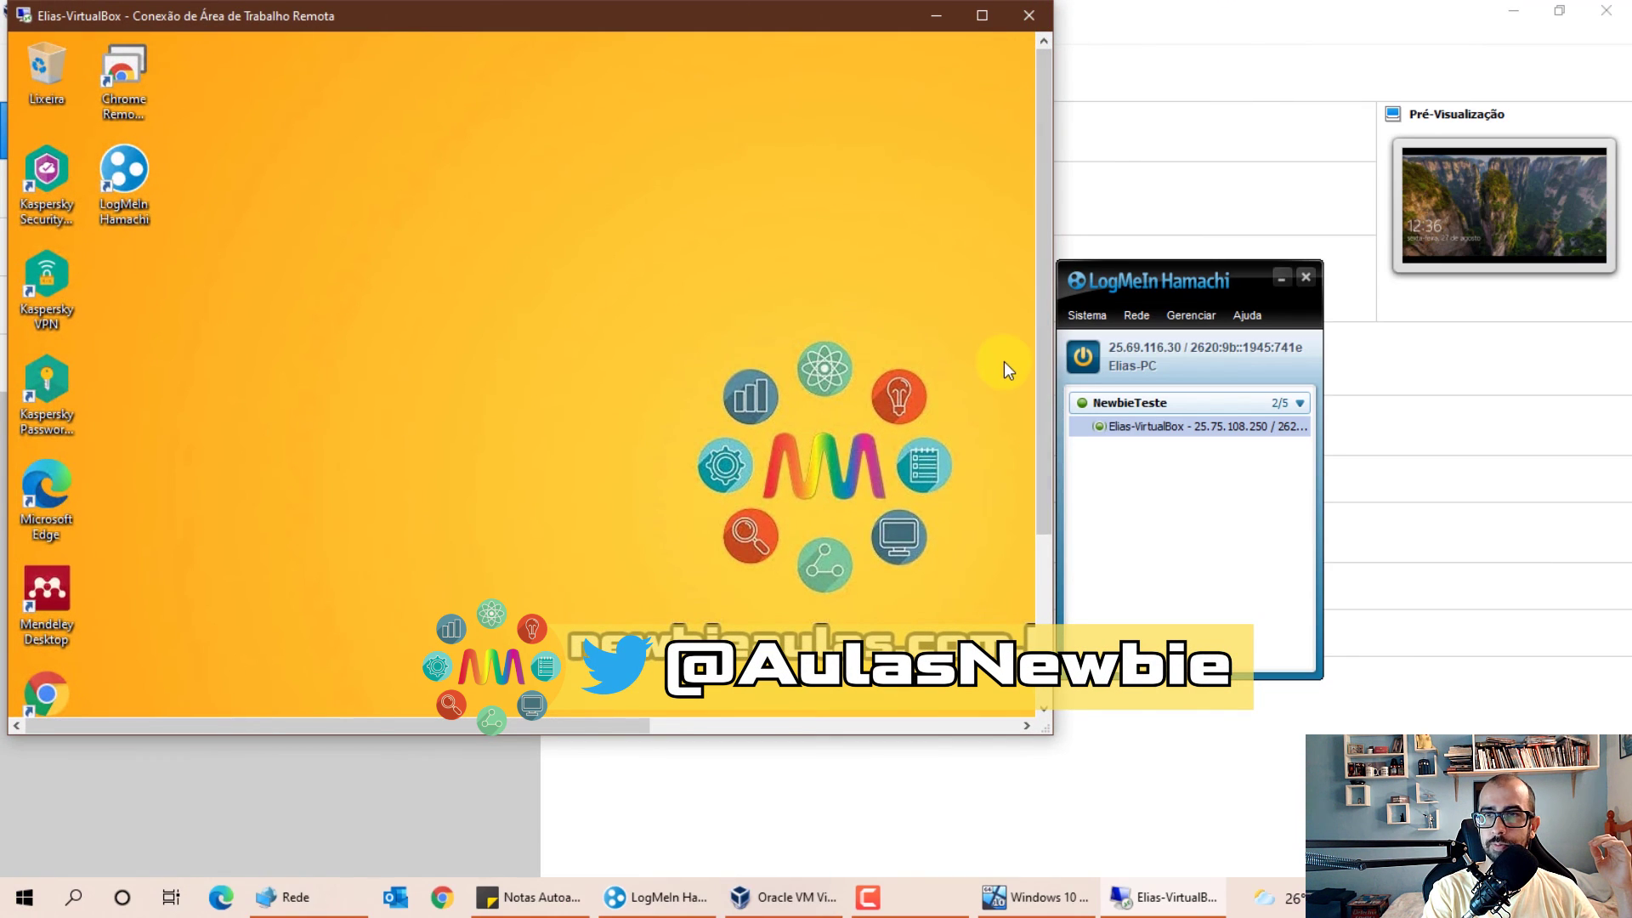
click(972, 19)
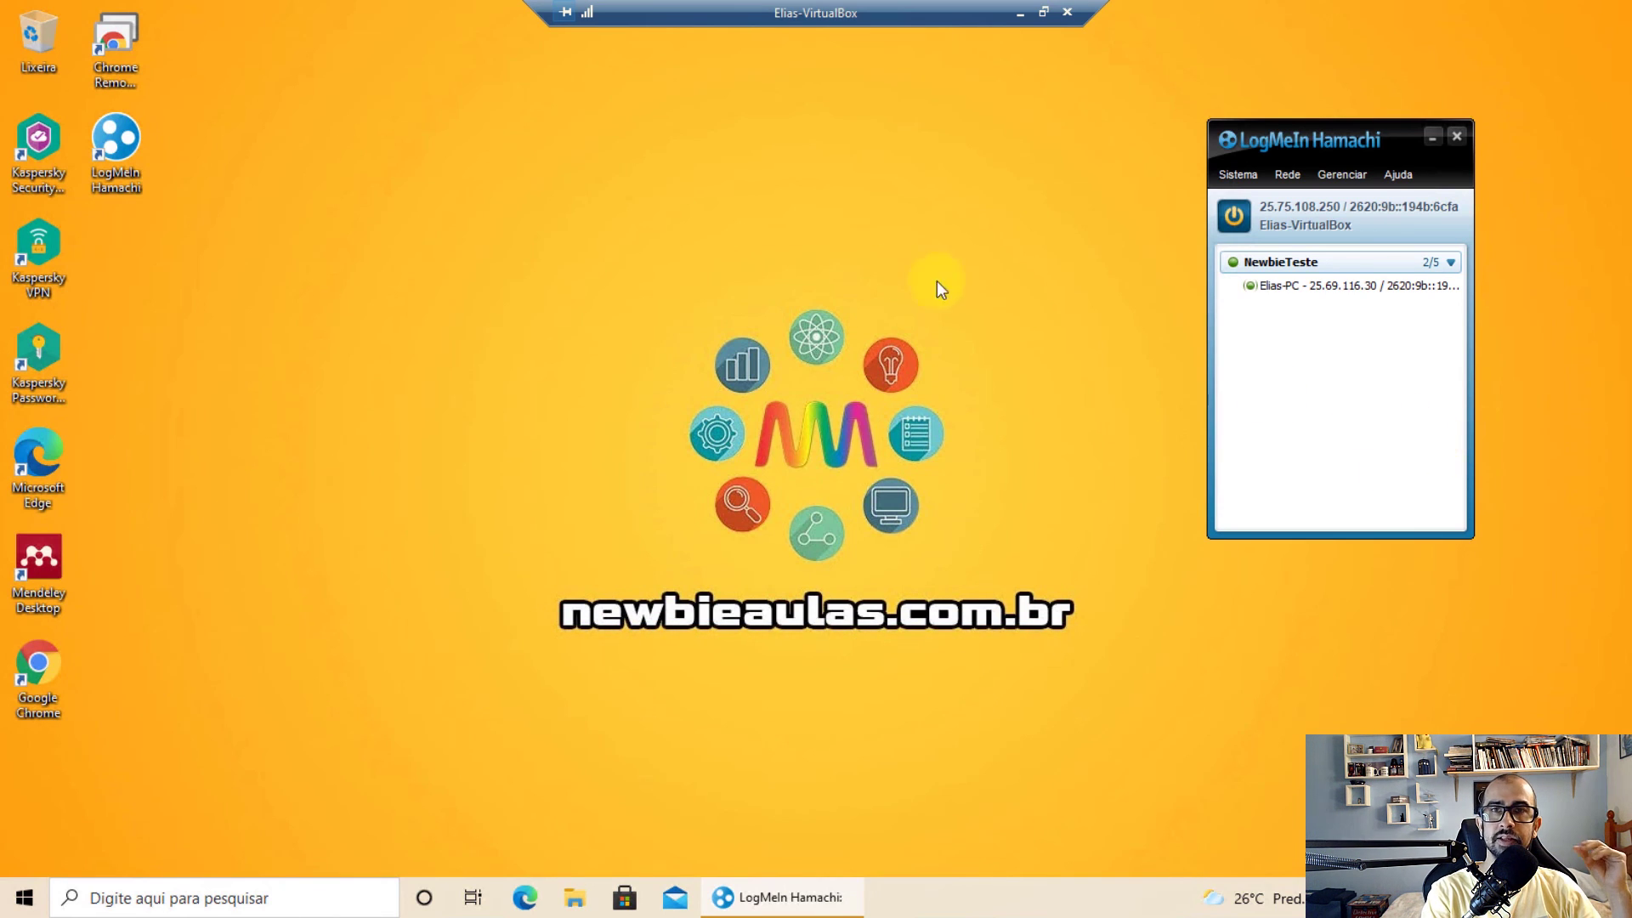
click(1067, 14)
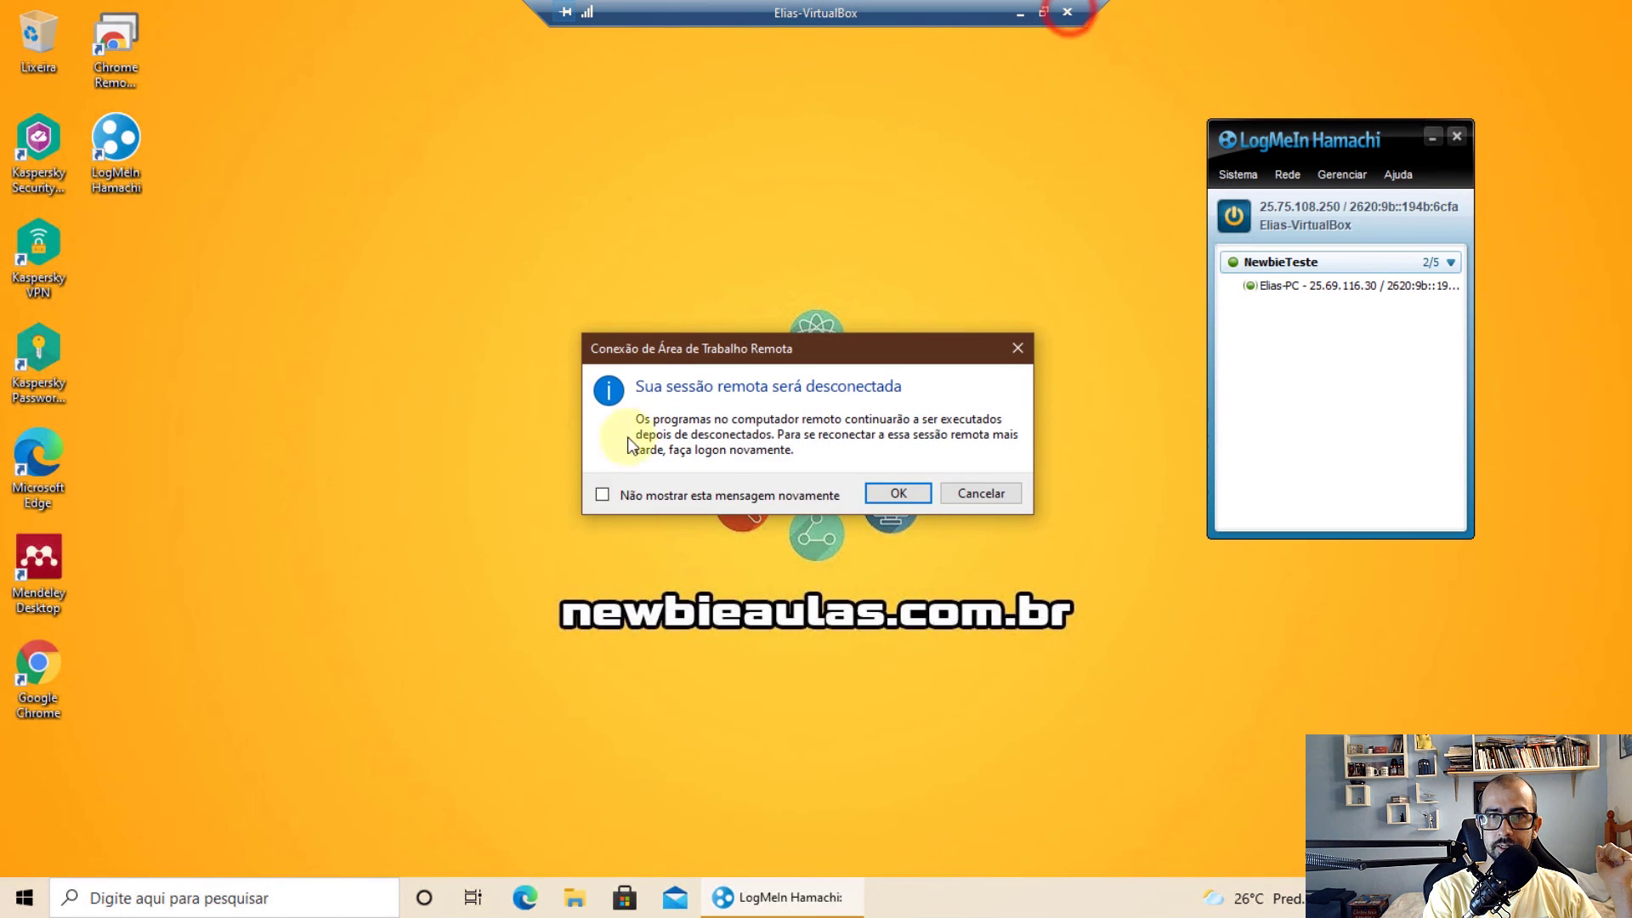
click(898, 493)
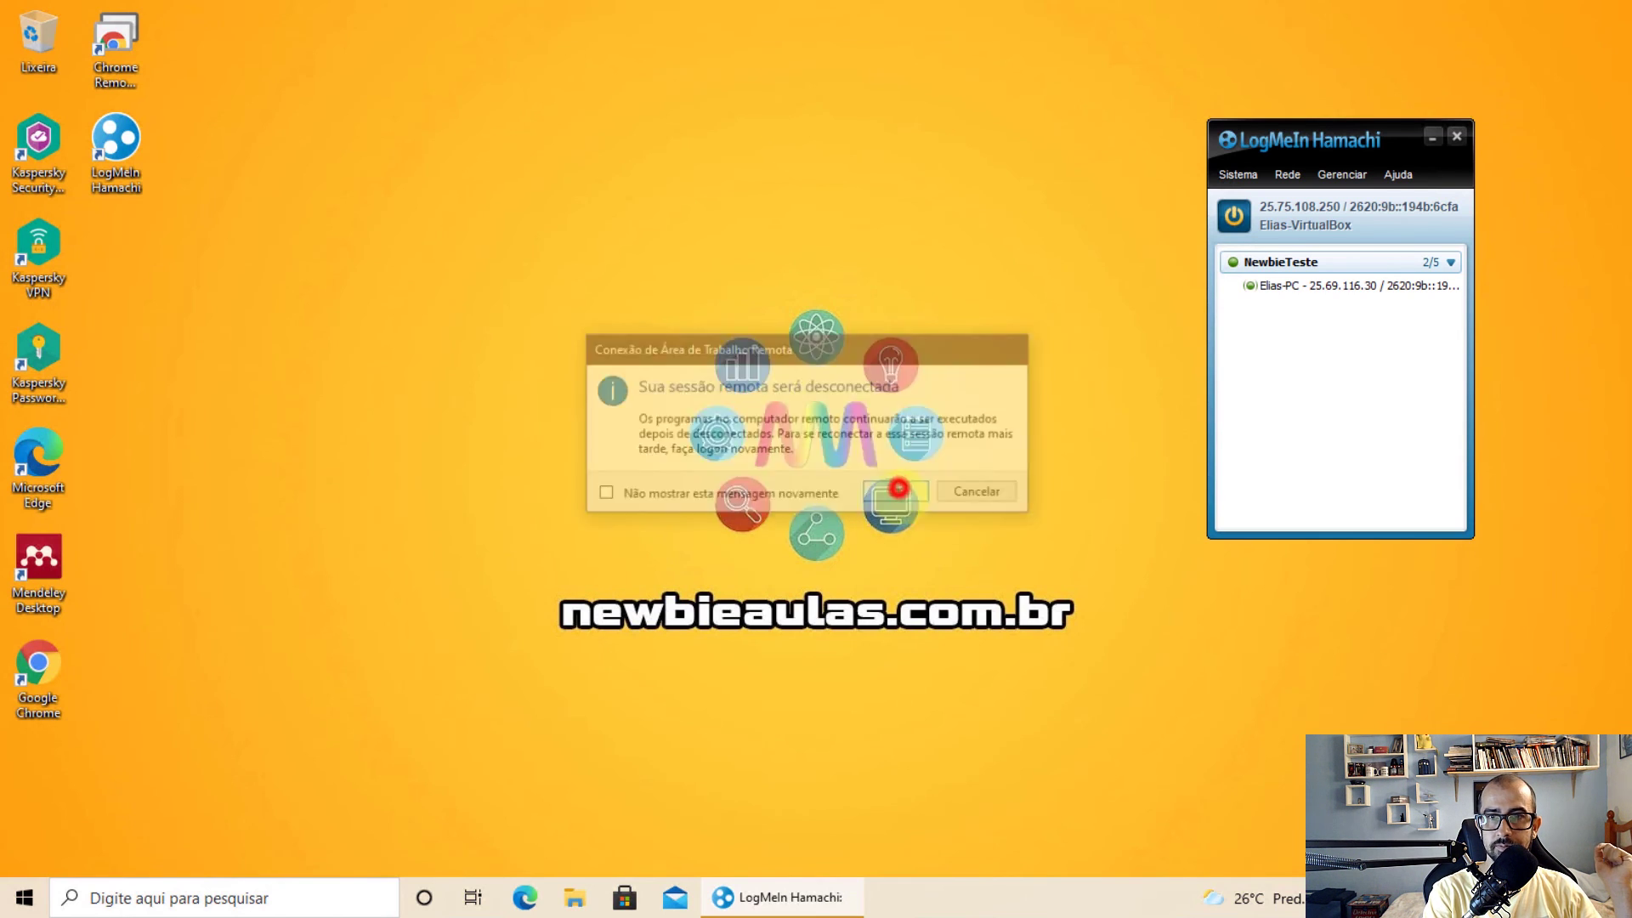